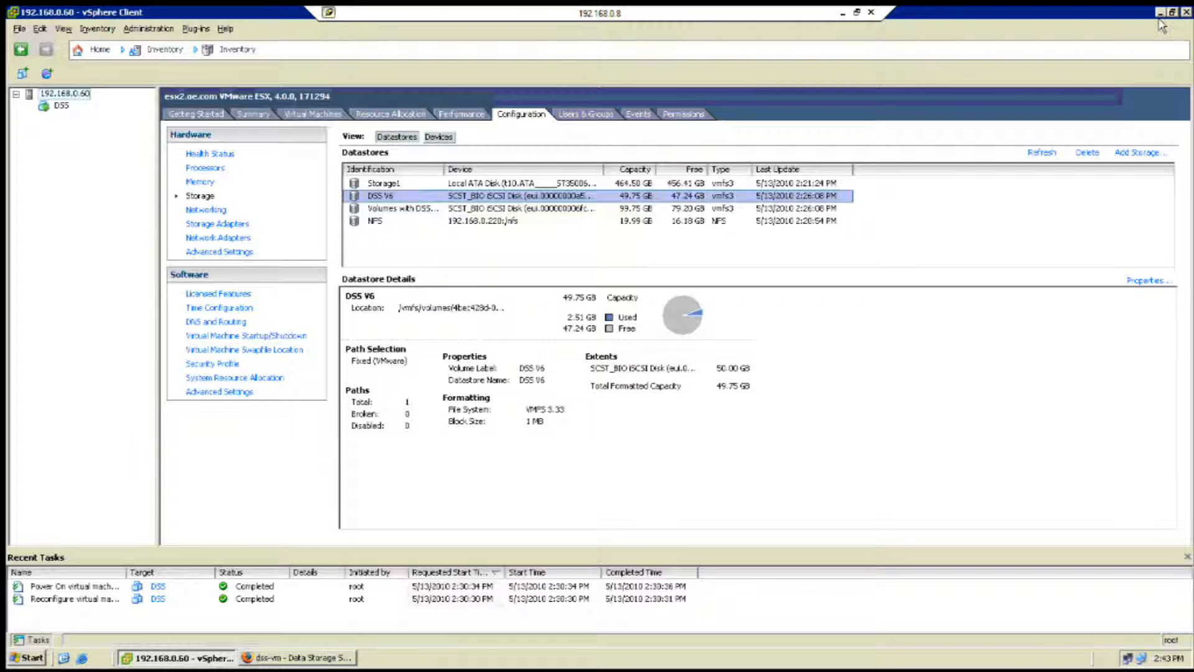
Switch from the remote vSphere session to the dss-source page in Firefox and open its volume groups in the volume manager
{"action": "left_click", "coordinate": [841, 12]}
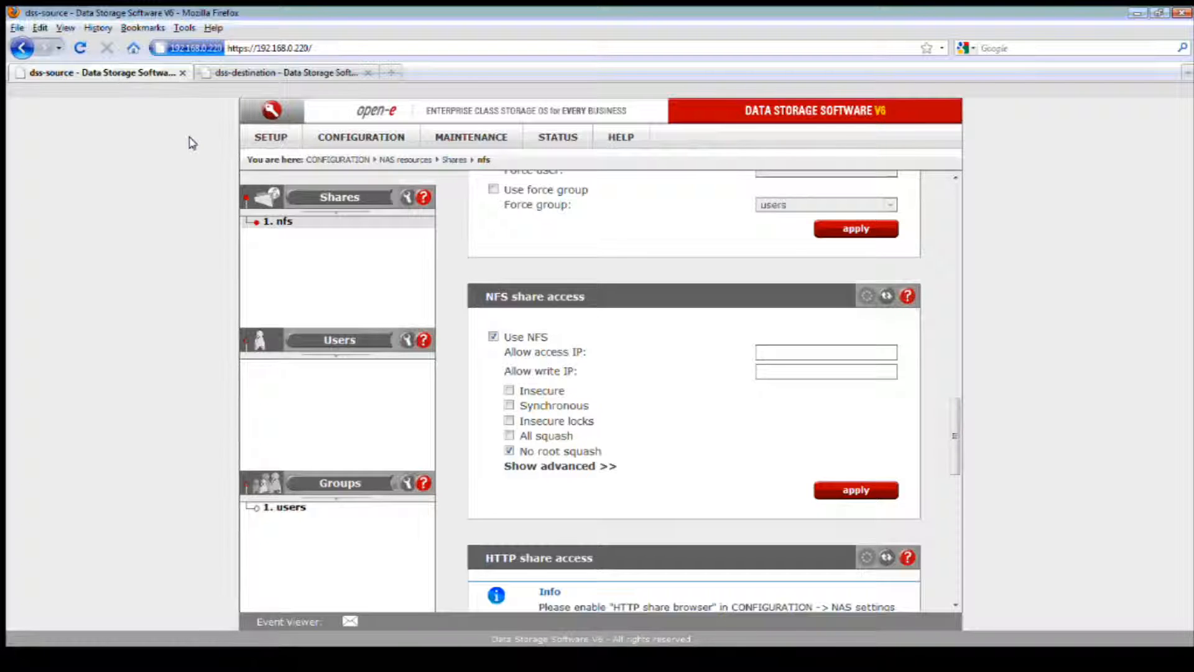
{"action": "left_click", "coordinate": [957, 204]}
{"action": "left_click", "coordinate": [957, 203]}
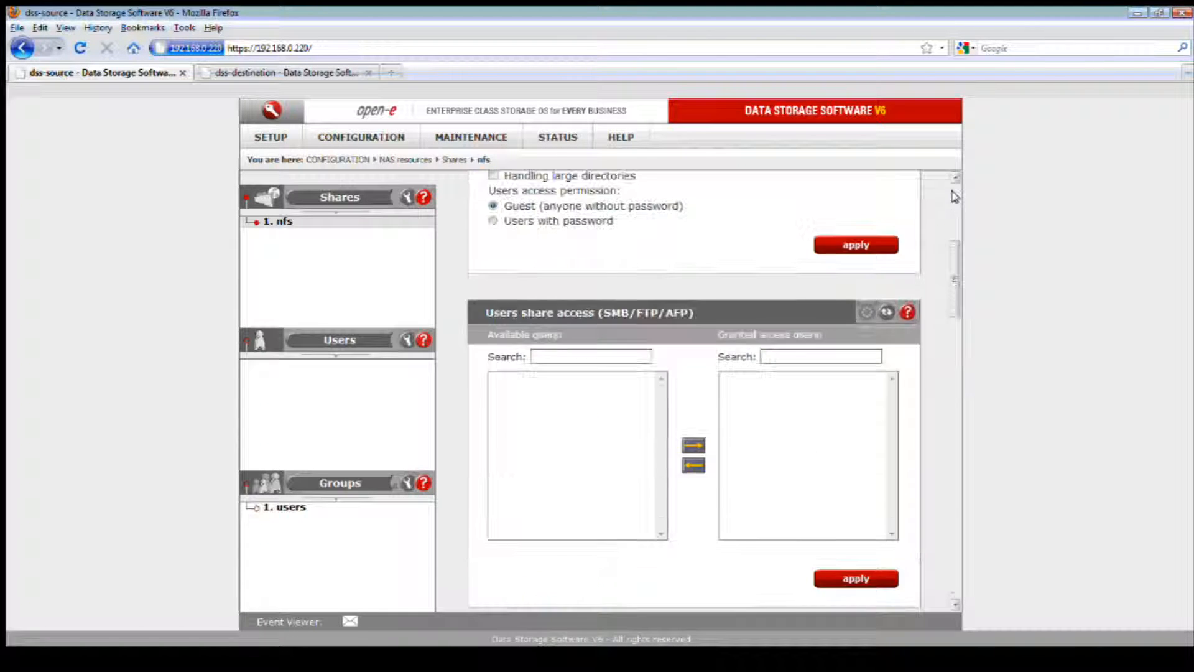
{"action": "left_click", "coordinate": [957, 204]}
{"action": "left_click", "coordinate": [356, 137]}
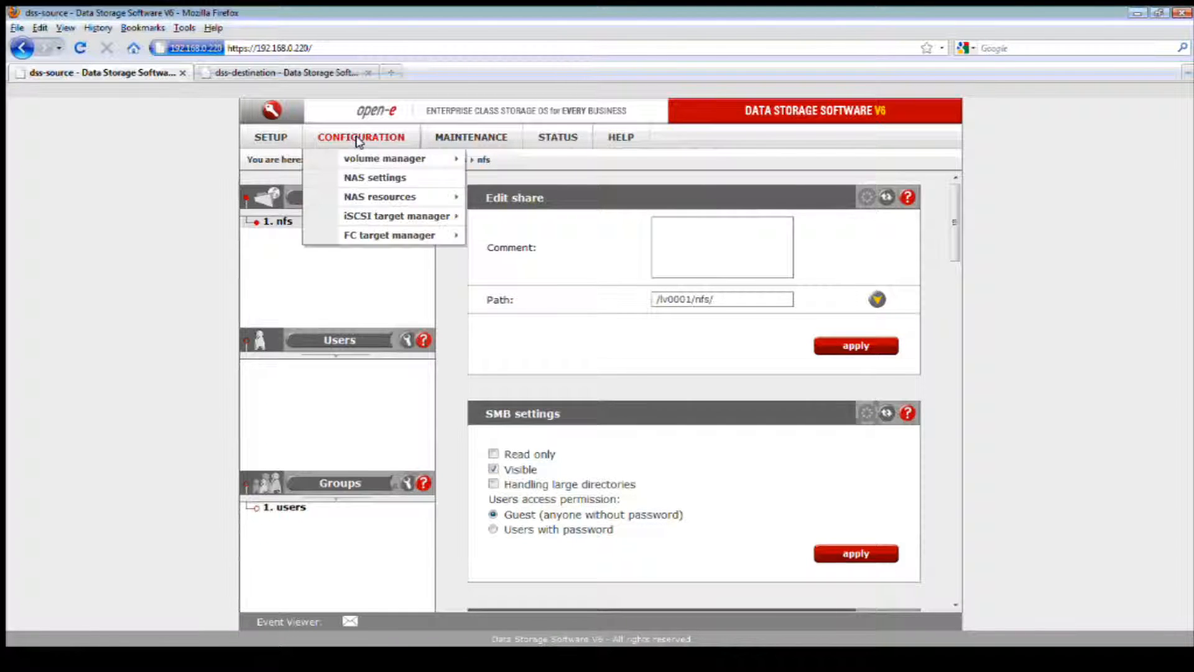
{"action": "mouse_move", "coordinate": [435, 158]}
{"action": "left_click", "coordinate": [491, 162]}
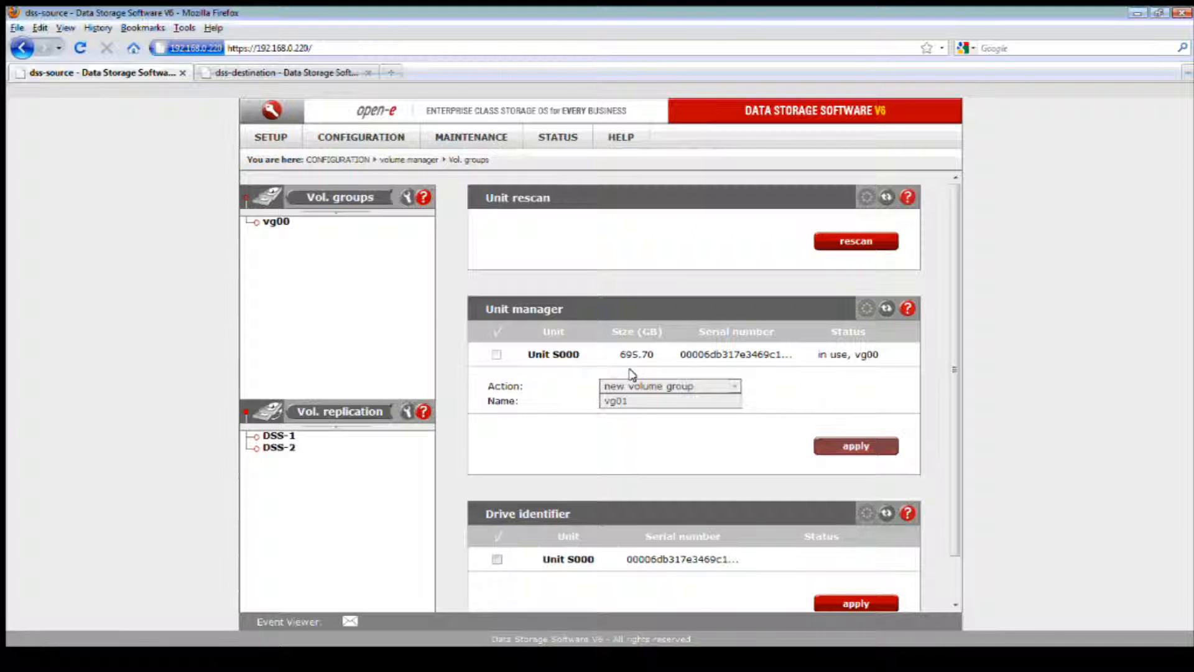
Switch to the dss-destination server and open its volume groups in the volume manager
{"action": "left_click", "coordinate": [293, 75]}
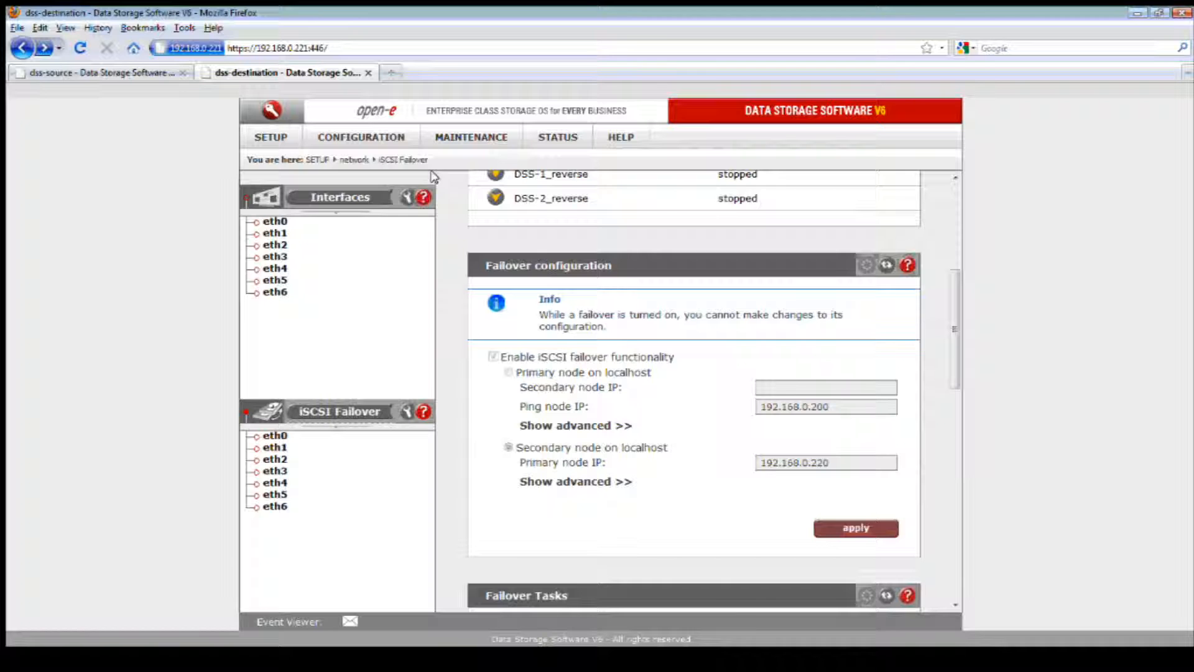
{"action": "left_click", "coordinate": [381, 136]}
{"action": "mouse_move", "coordinate": [408, 156]}
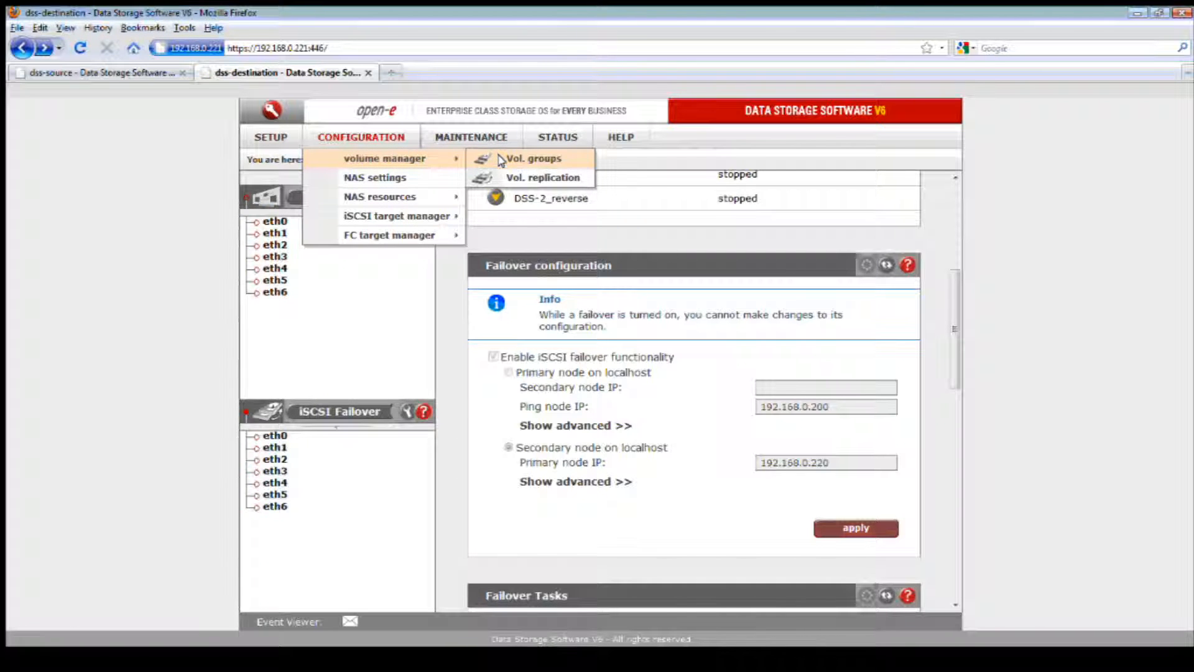
{"action": "left_click", "coordinate": [495, 158]}
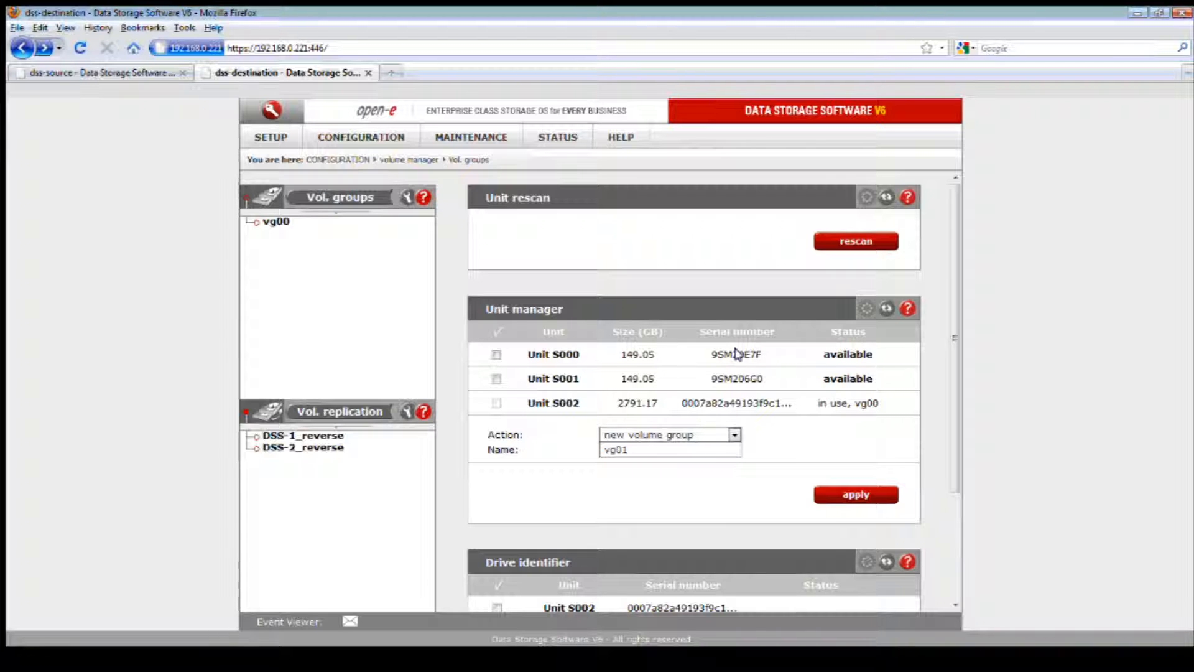
Examine Unit S000 and Unit S001 in dss-destination's unit manager, leaving both units unselected
{"action": "left_click_drag", "start_coordinate": [875, 354], "coordinate": [527, 360]}
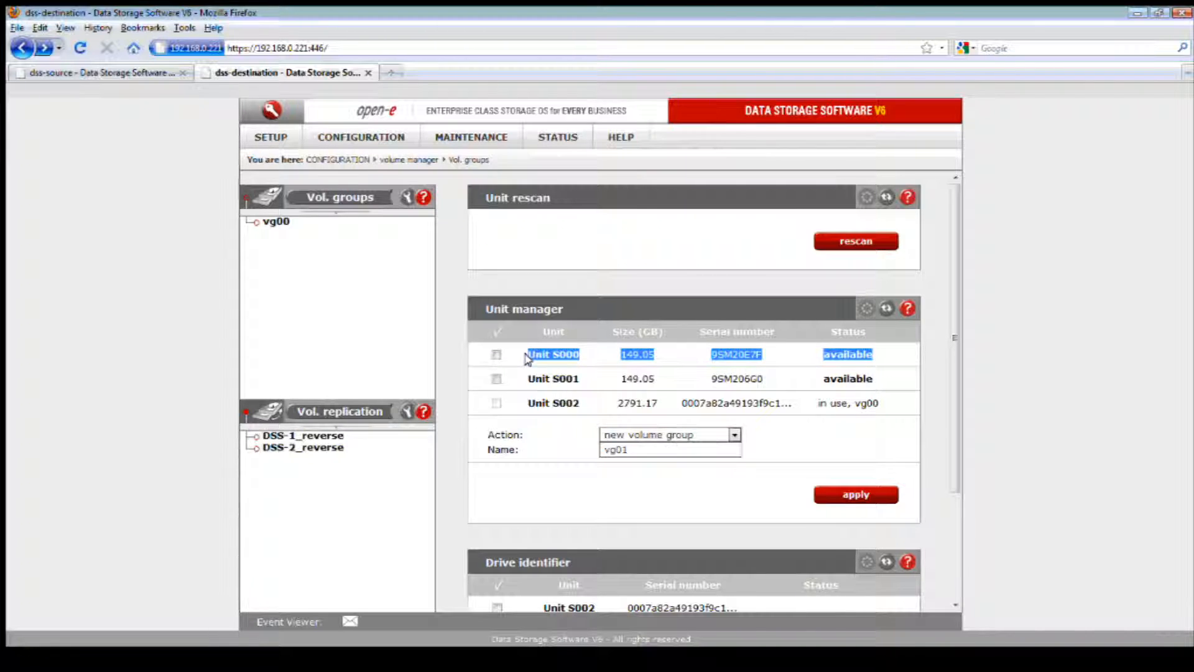
{"action": "left_click", "coordinate": [500, 355]}
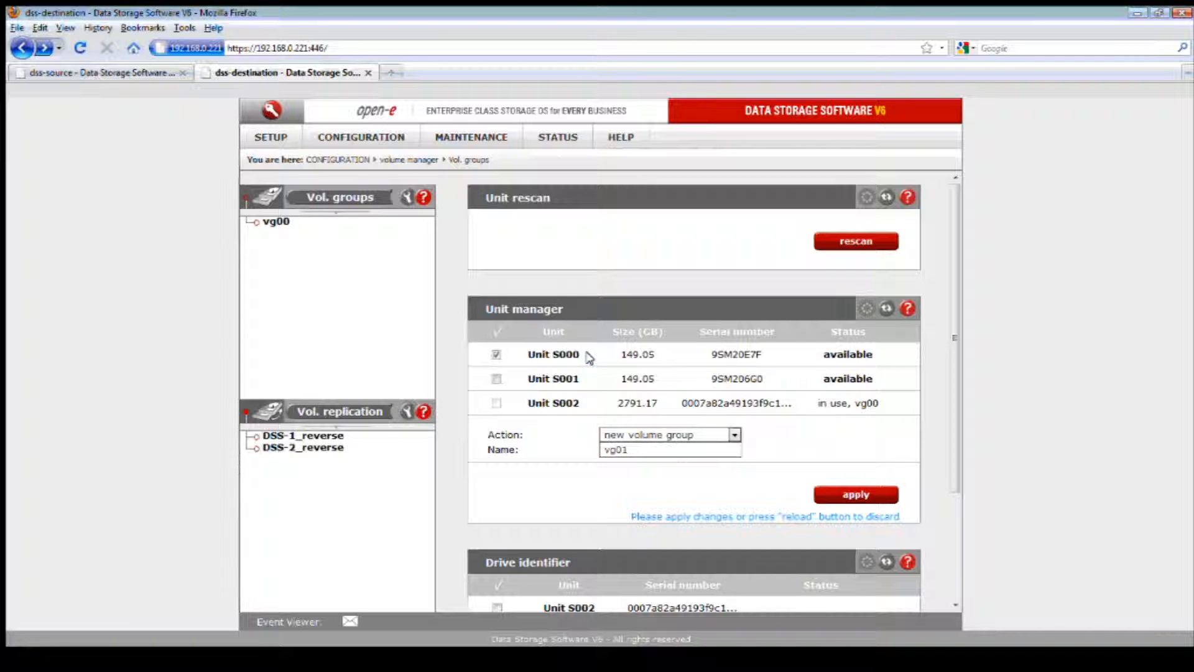
{"action": "left_click", "coordinate": [496, 355]}
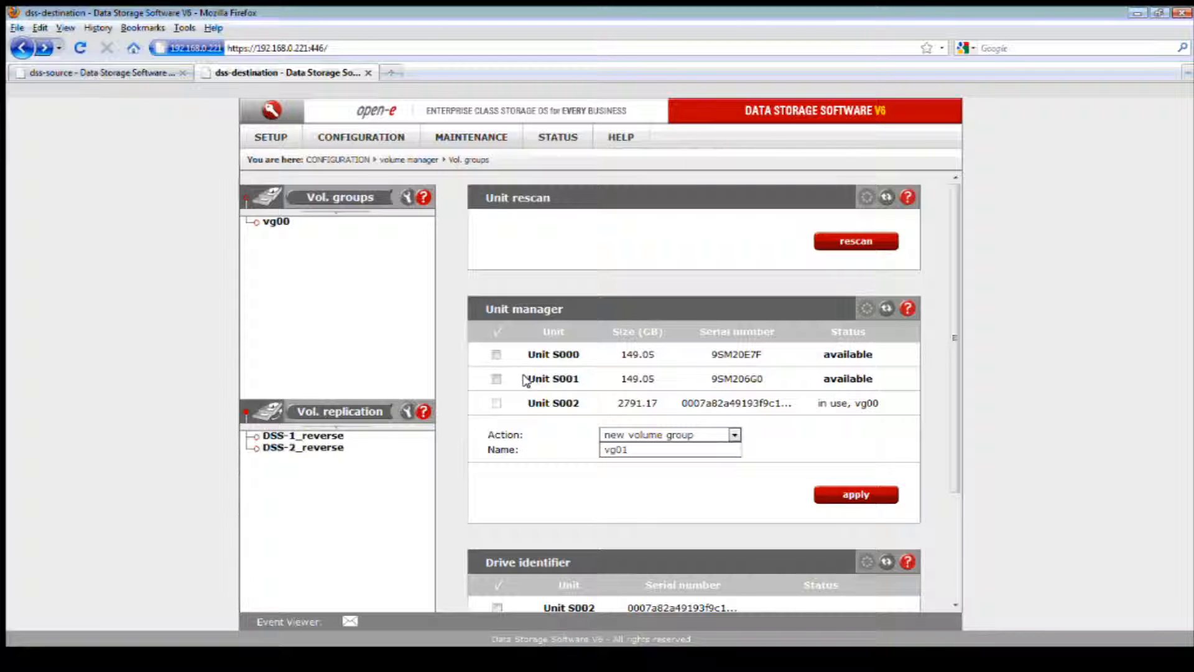
{"action": "mouse_move", "coordinate": [526, 380]}
{"action": "left_mouse_down"}
{"action": "mouse_move", "coordinate": [760, 386]}
{"action": "mouse_move", "coordinate": [522, 376]}
{"action": "left_mouse_up"}
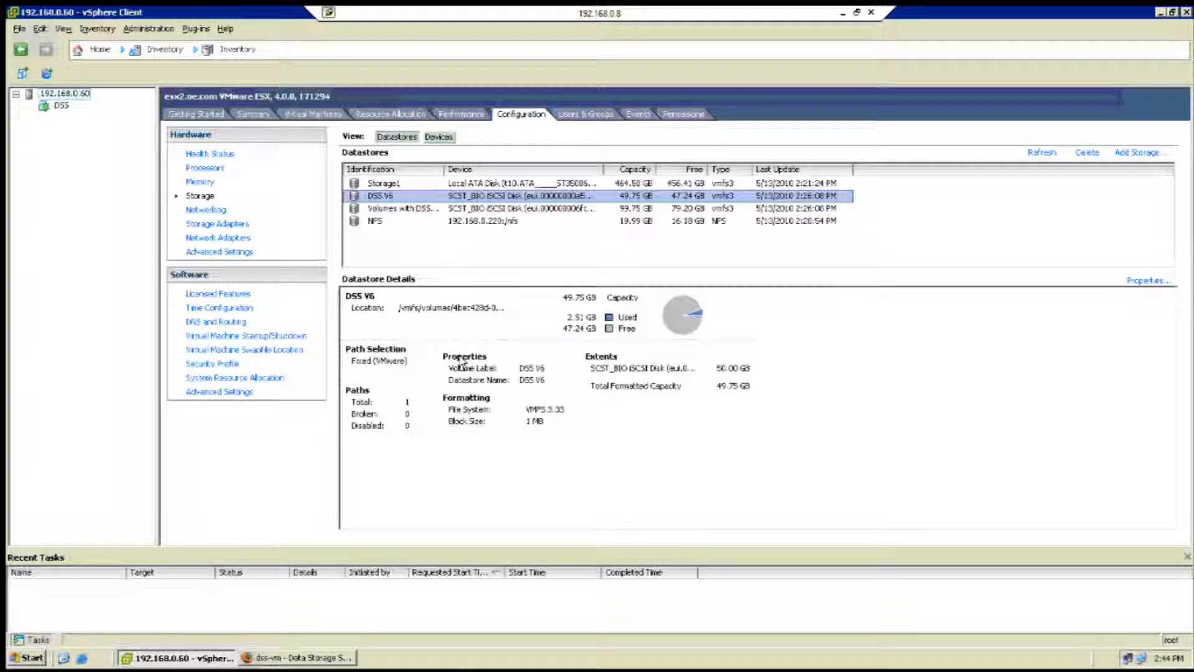
In the remote session, view the DSS virtual machine's console and inspect the unit assigned to vg00 on dss-vm in Firefox
{"action": "left_click", "coordinate": [60, 106]}
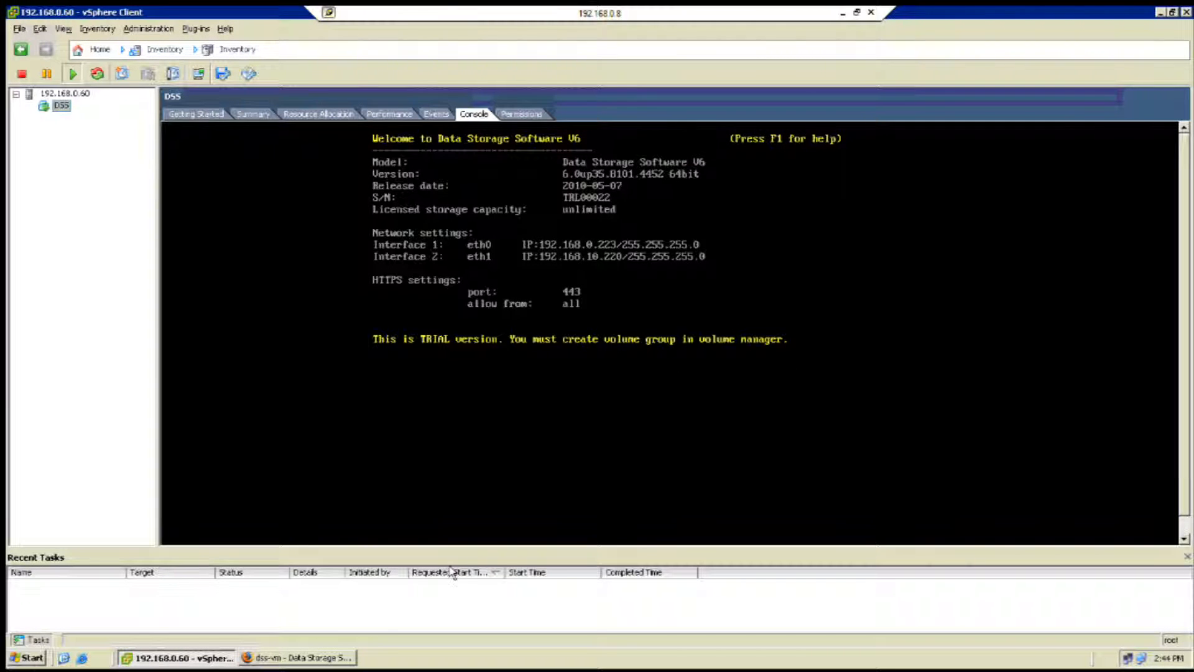
{"action": "left_click", "coordinate": [347, 655]}
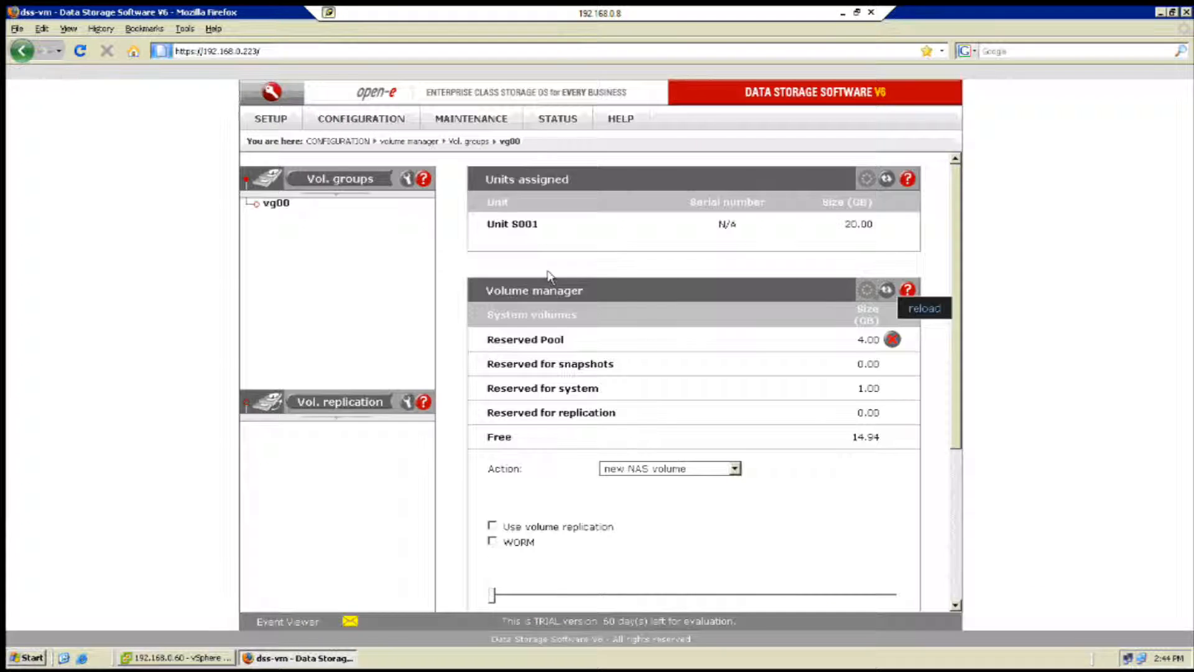
{"action": "left_click_drag", "start_coordinate": [540, 225], "coordinate": [491, 233]}
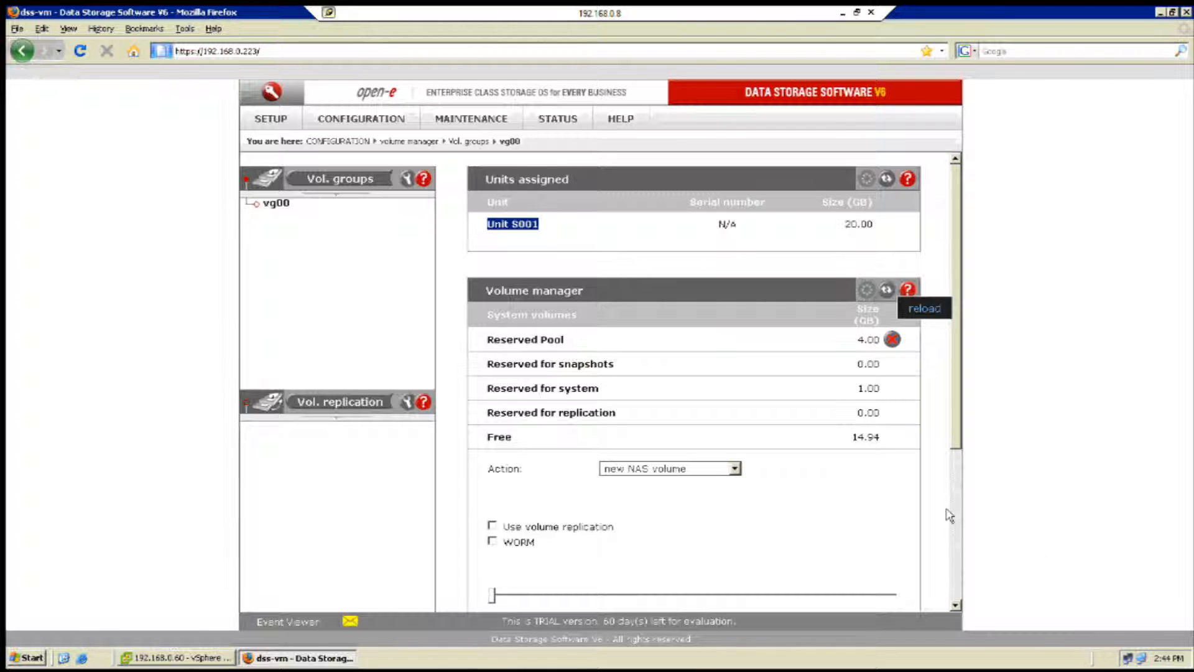
Return to dss-destination, open its network interfaces, and review the eth0 and eth5 adapter and IP address settings
{"action": "left_click", "coordinate": [843, 13]}
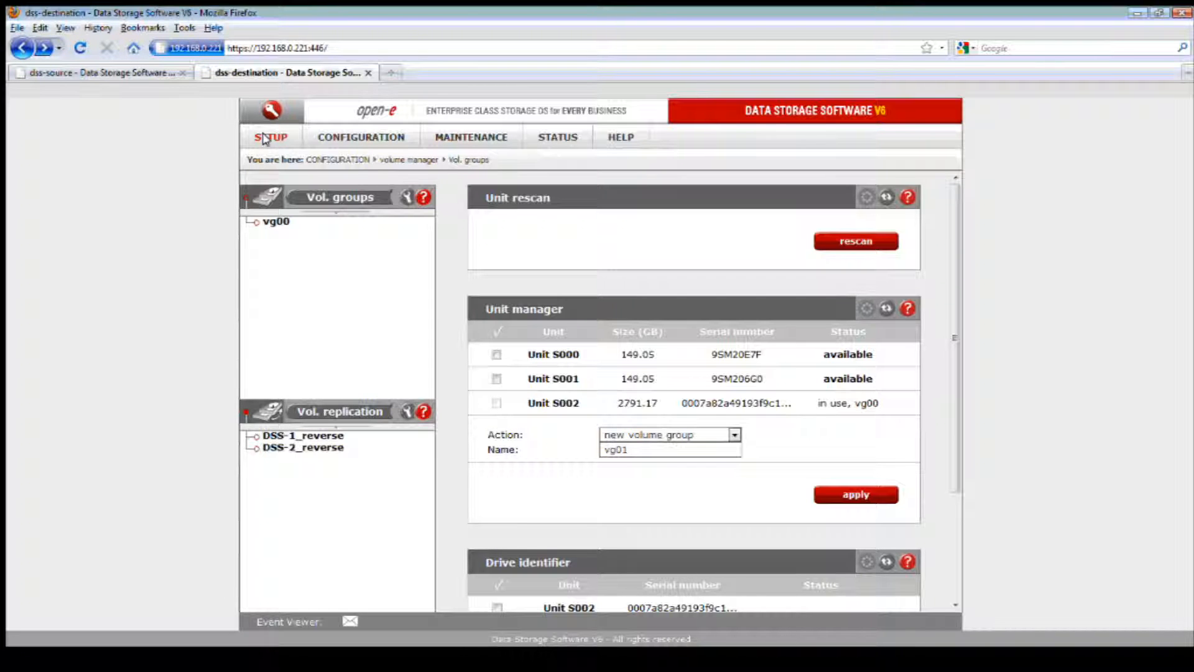
{"action": "left_click", "coordinate": [264, 138]}
{"action": "mouse_move", "coordinate": [302, 159]}
{"action": "left_click", "coordinate": [384, 163]}
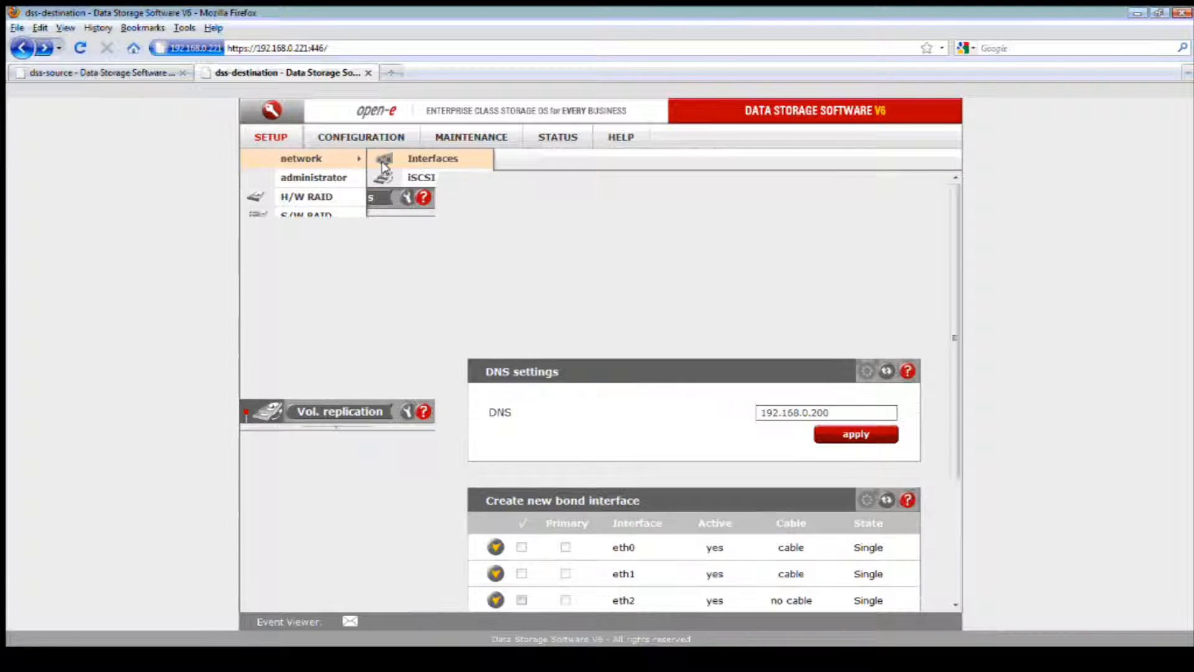
{"action": "left_click", "coordinate": [273, 221]}
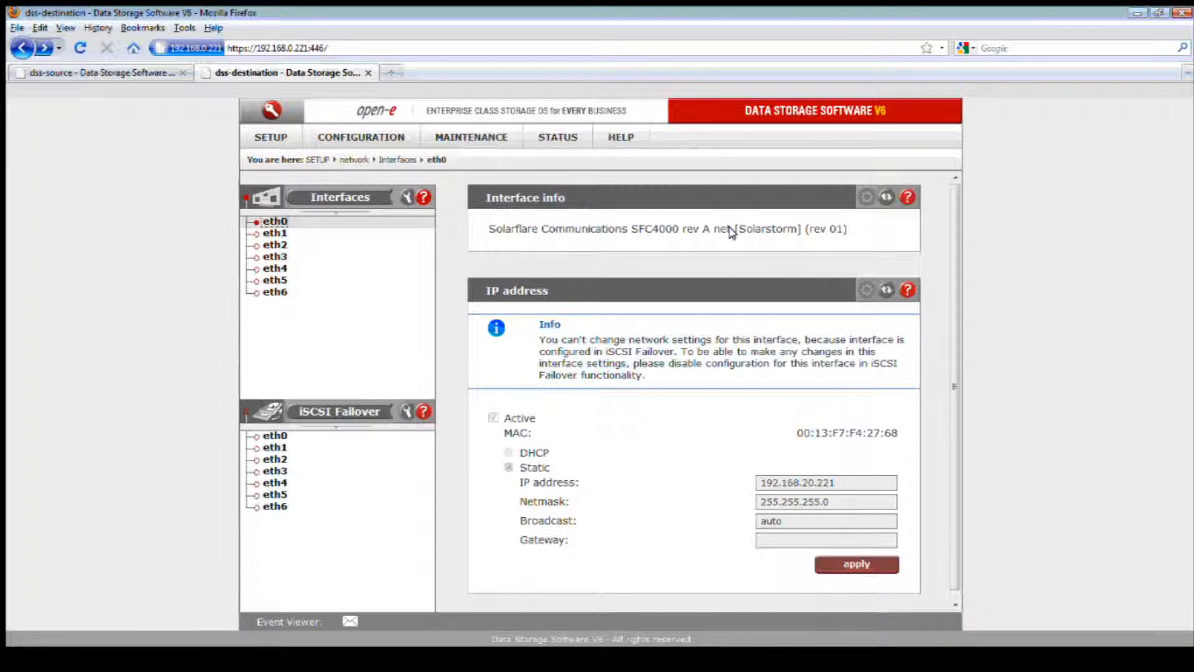
{"action": "scroll", "coordinate": [715, 342], "scroll_direction": "down", "scroll_amount": 1}
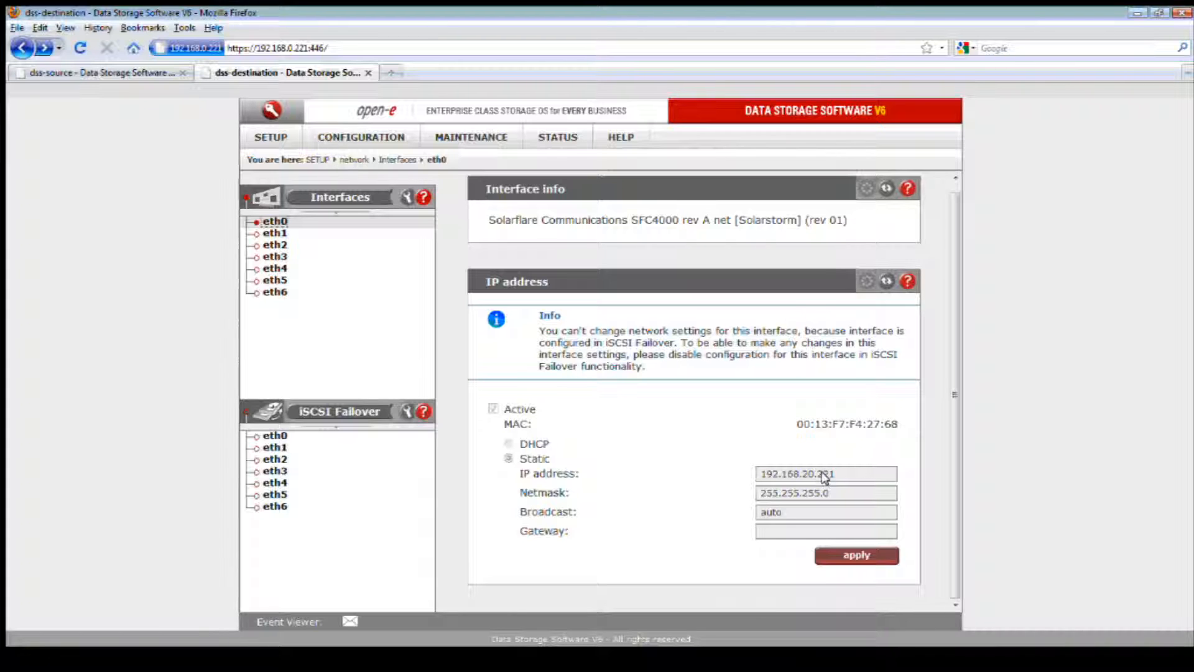
{"action": "left_click", "coordinate": [272, 280]}
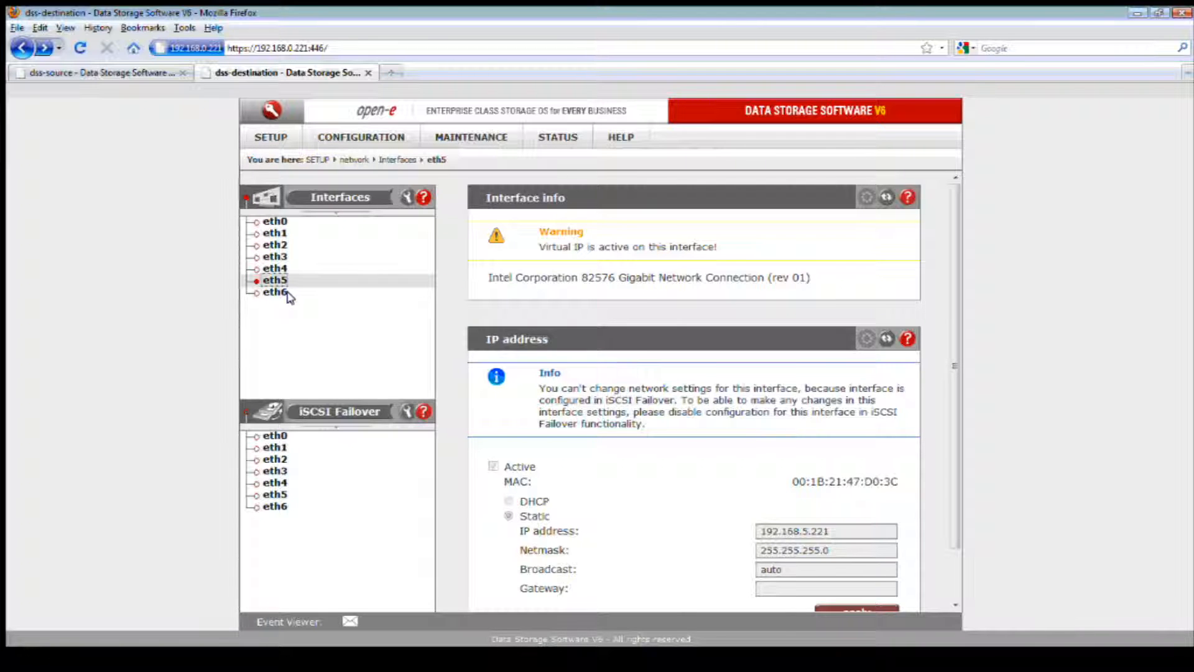
Switch to dss-source and open its network interfaces to review the interface list and bond0 members
{"action": "left_click", "coordinate": [147, 73]}
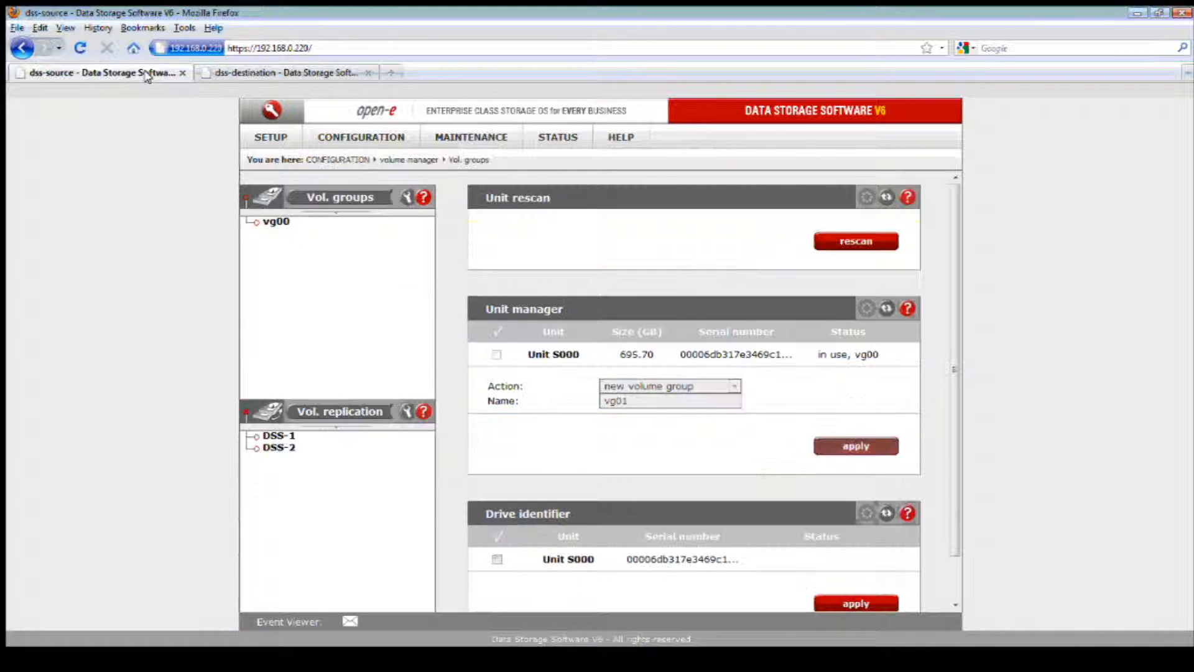
{"action": "mouse_move", "coordinate": [288, 151]}
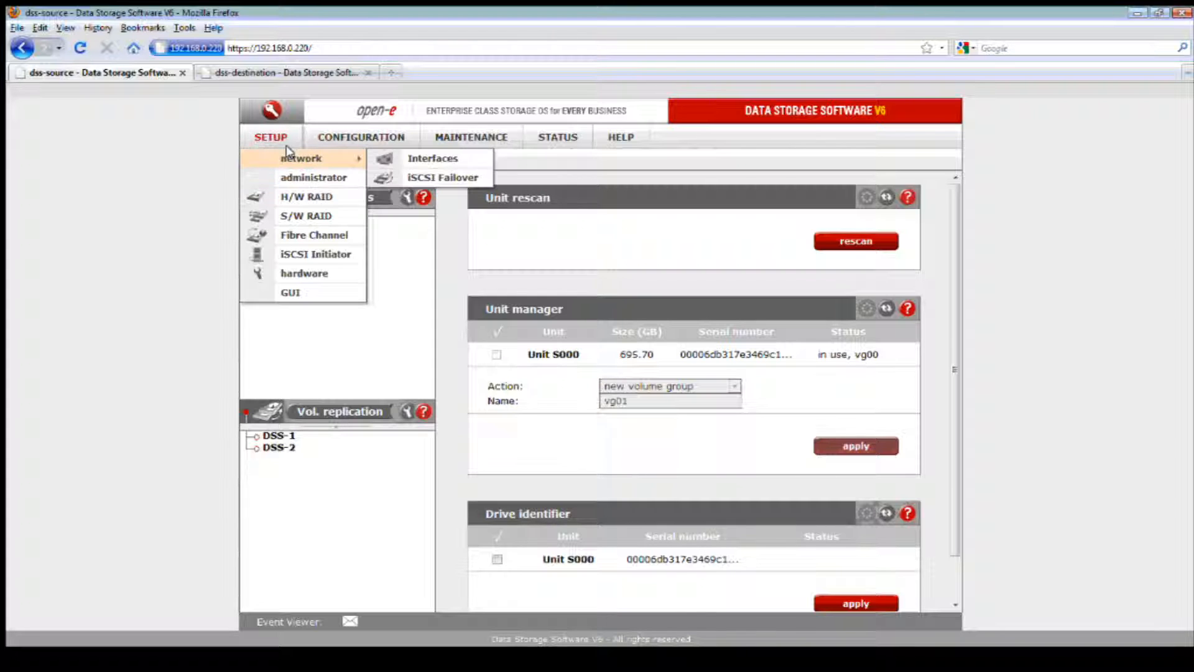
{"action": "left_click", "coordinate": [403, 160]}
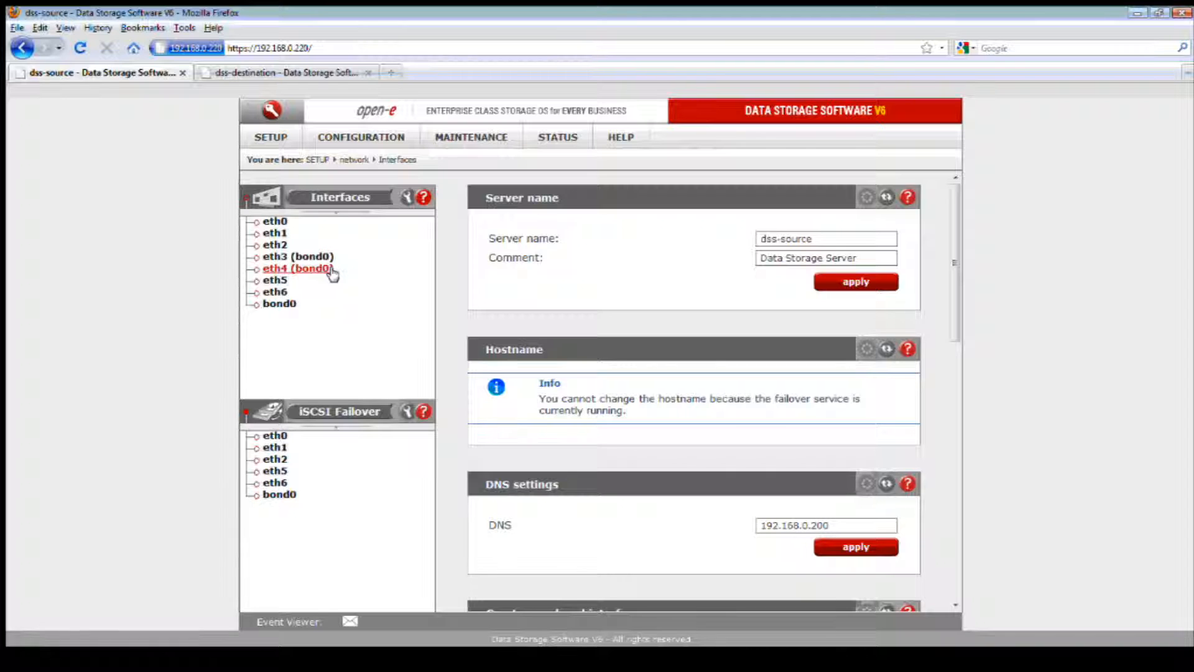
{"action": "left_click", "coordinate": [368, 207]}
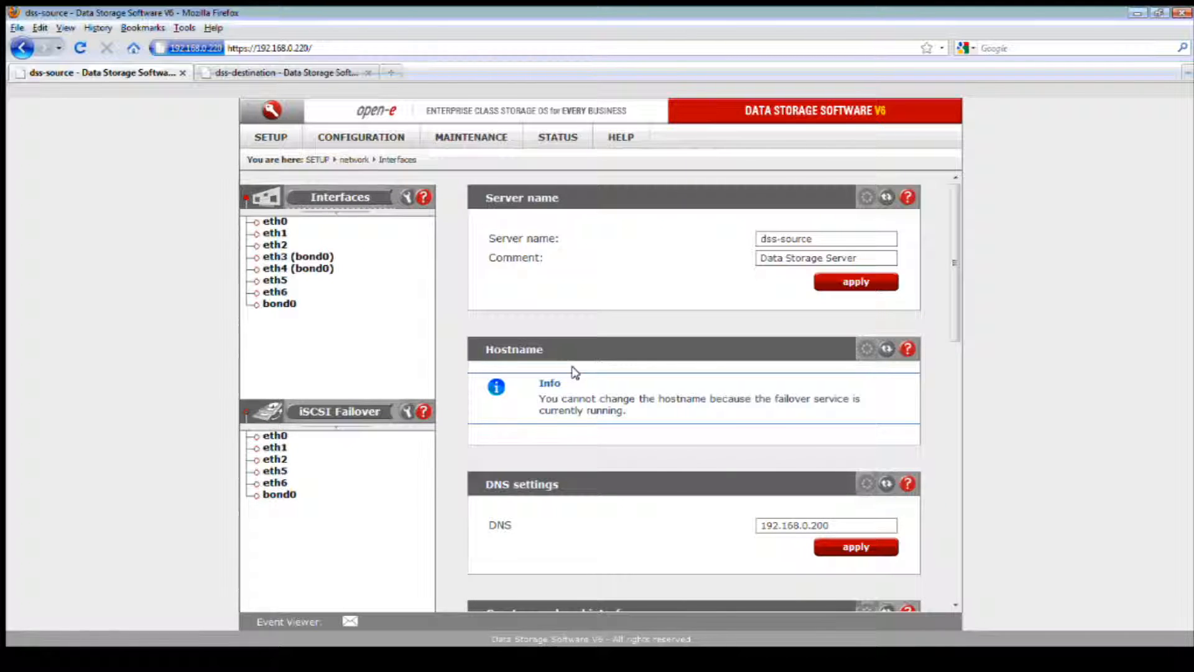
Review the available modes for creating a new bond interface on dss-source, keeping New balance-rr selected
{"action": "scroll", "coordinate": [544, 349], "scroll_direction": "down", "scroll_amount": 3}
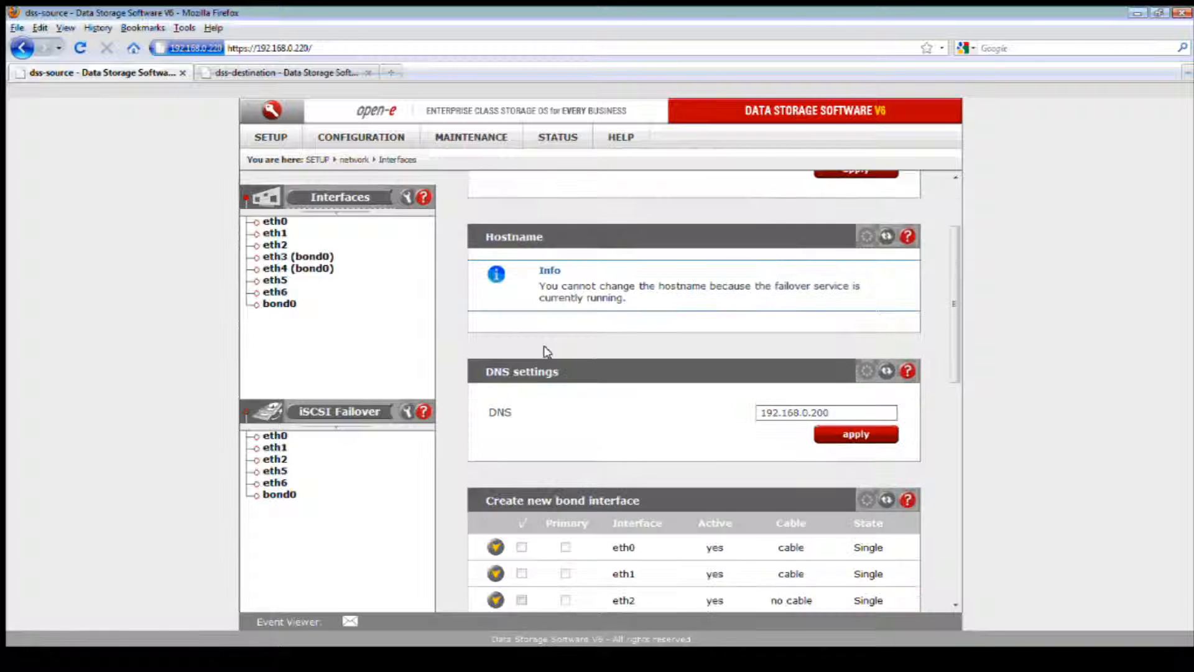
{"action": "scroll", "coordinate": [544, 349], "scroll_direction": "down", "scroll_amount": 8}
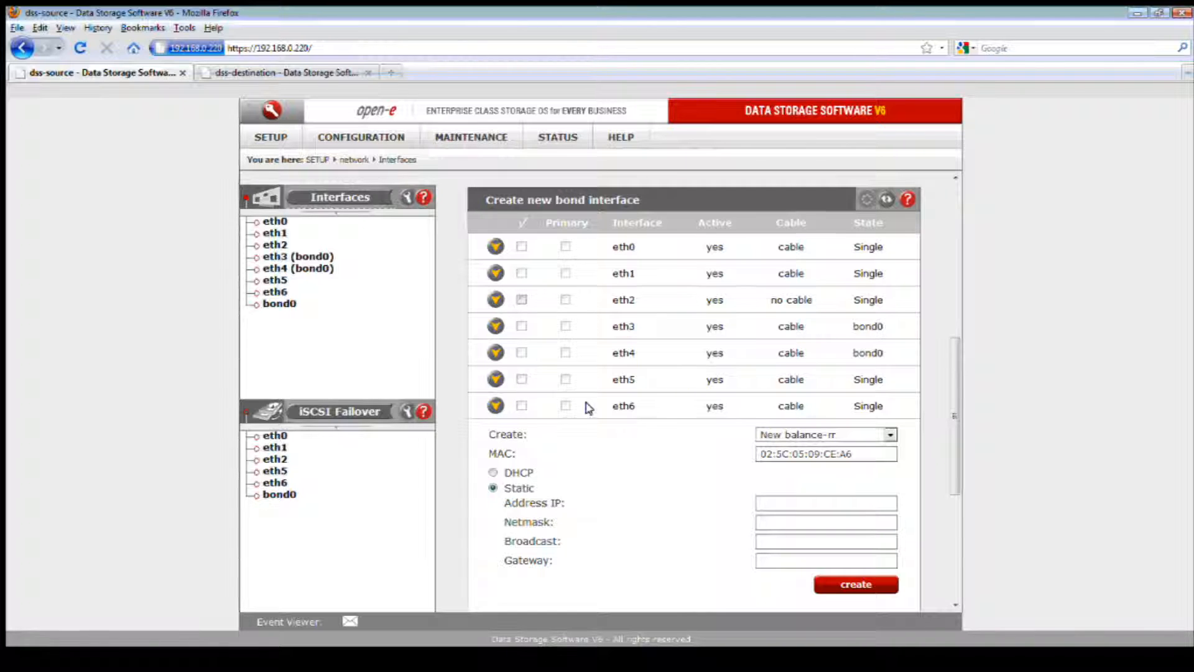
{"action": "scroll", "coordinate": [700, 470], "scroll_direction": "down", "scroll_amount": 1}
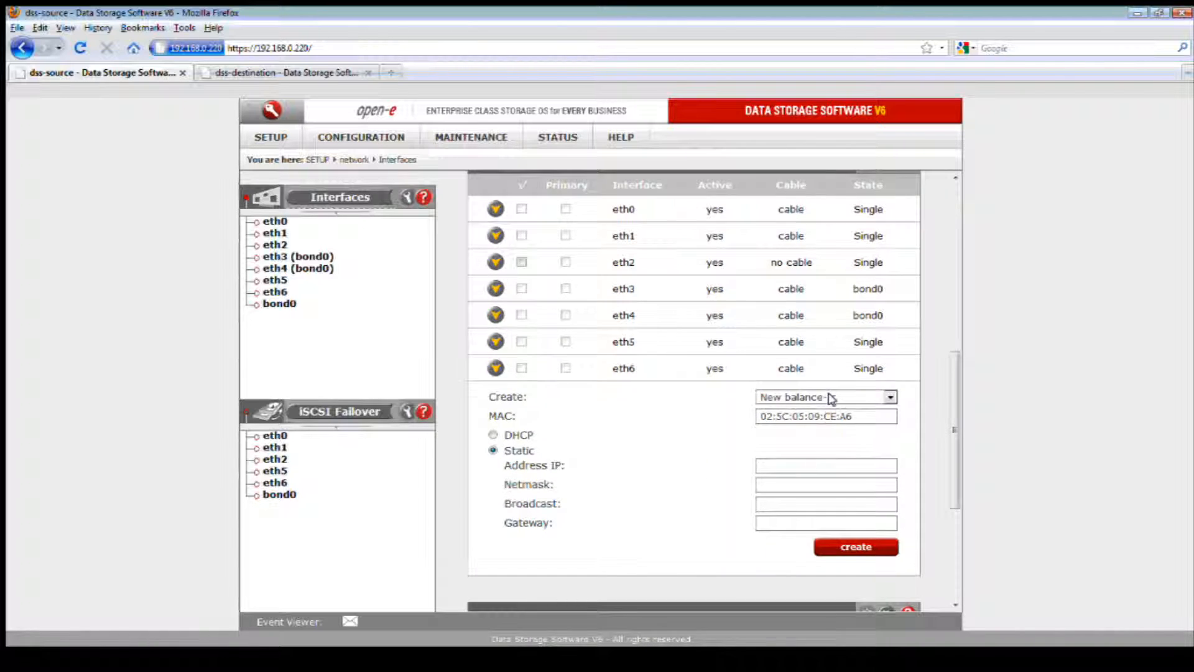
{"action": "left_click", "coordinate": [833, 398]}
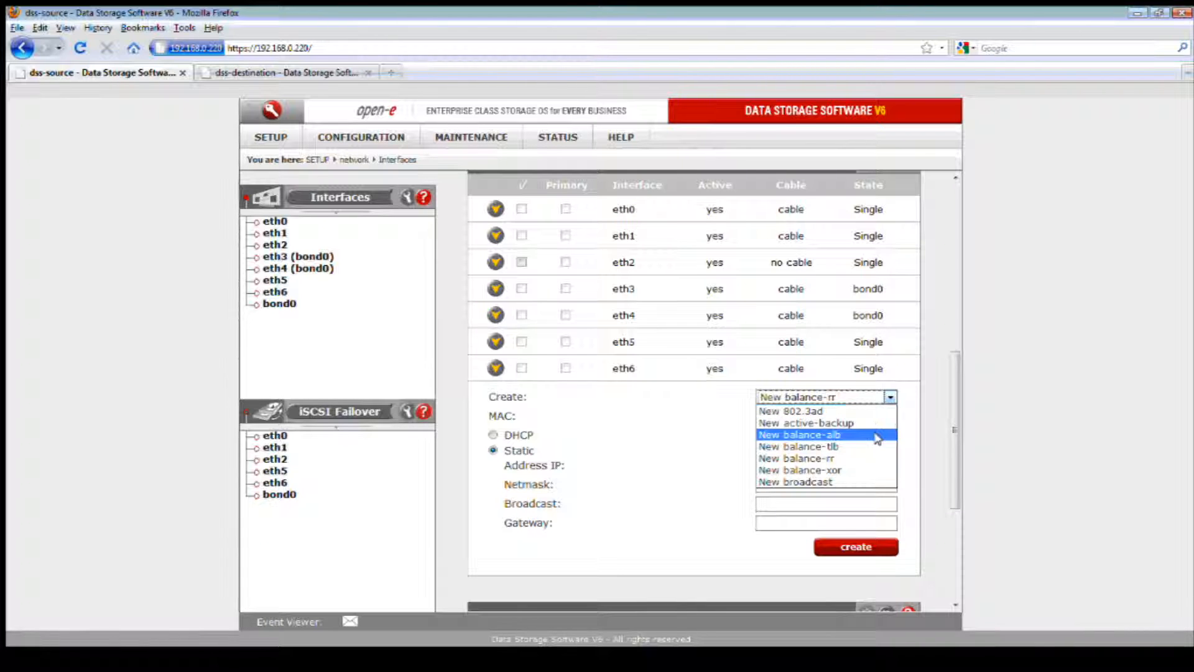
{"action": "left_click", "coordinate": [857, 459]}
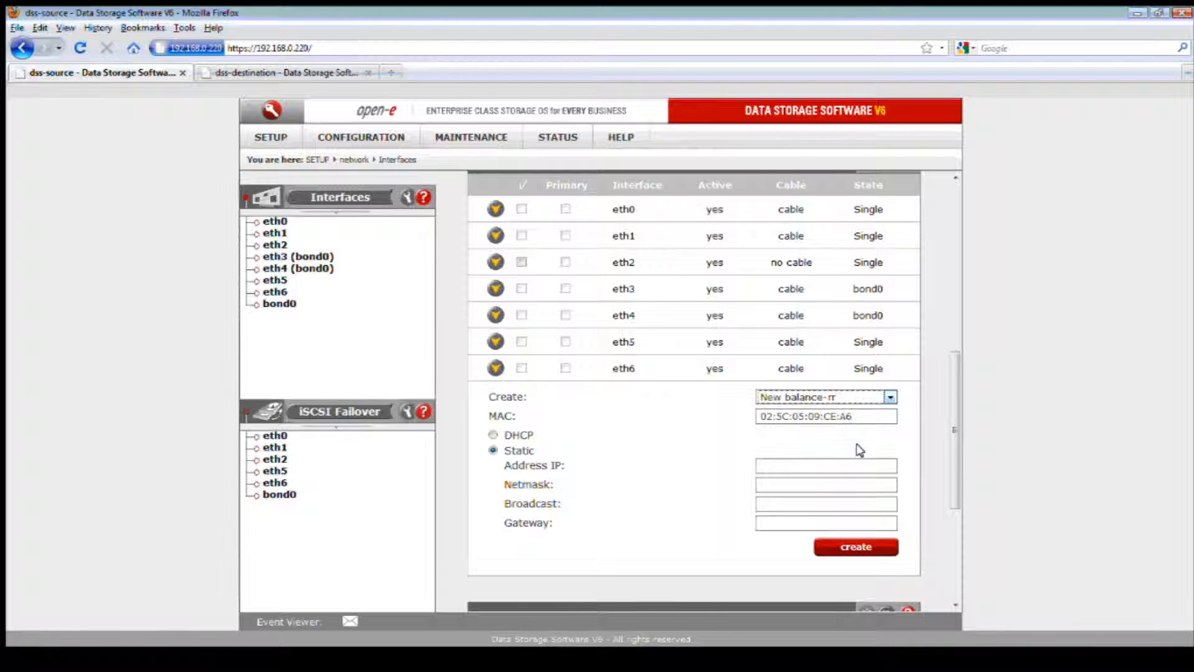
Expand the adapter details of eth6, eth5 and eth1 in the bond interface list and compare their Intel chip models
{"action": "left_click", "coordinate": [496, 368]}
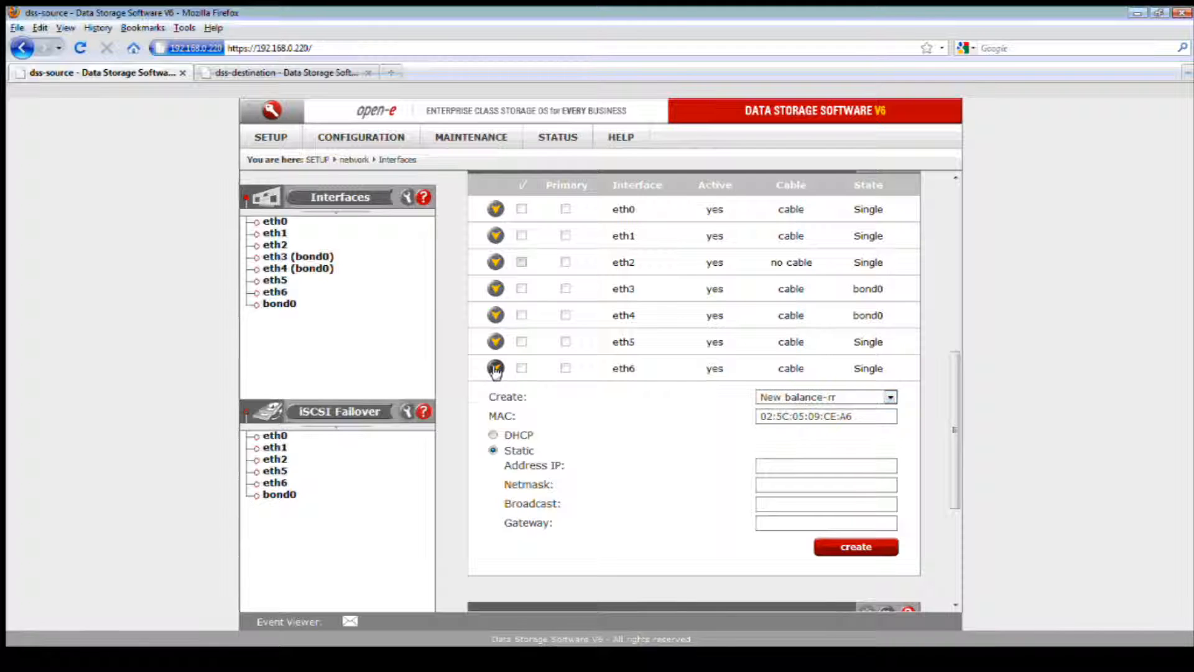
{"action": "left_click", "coordinate": [496, 341]}
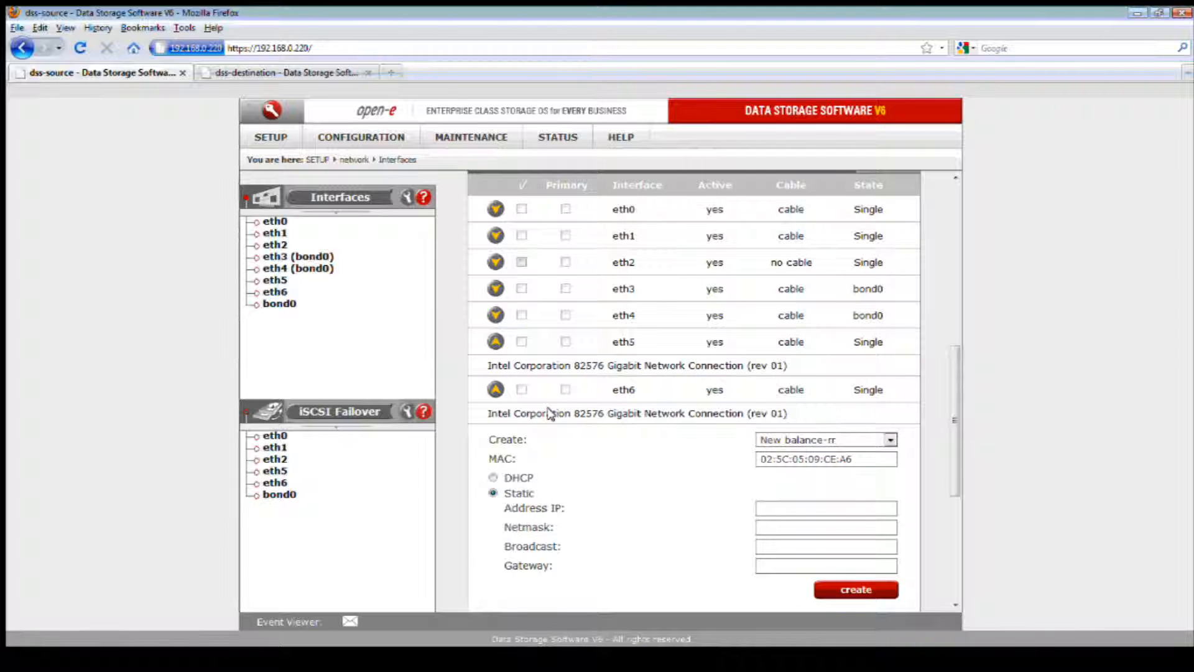
{"action": "left_click_drag", "start_coordinate": [484, 414], "coordinate": [607, 418]}
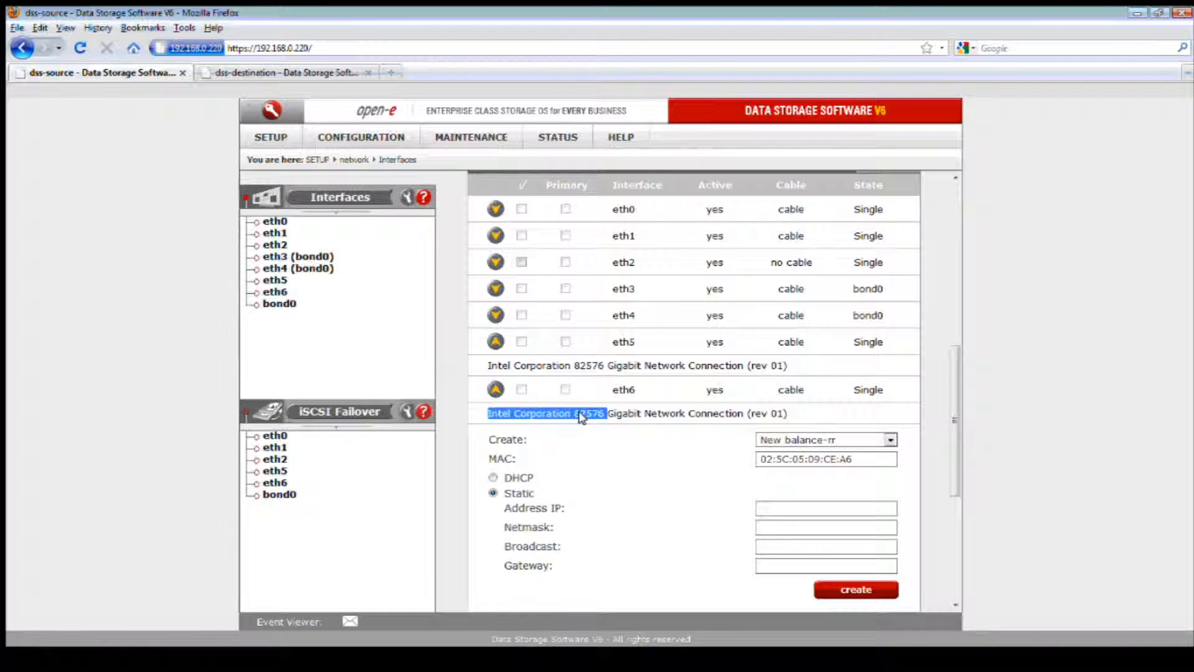
{"action": "left_click", "coordinate": [496, 235]}
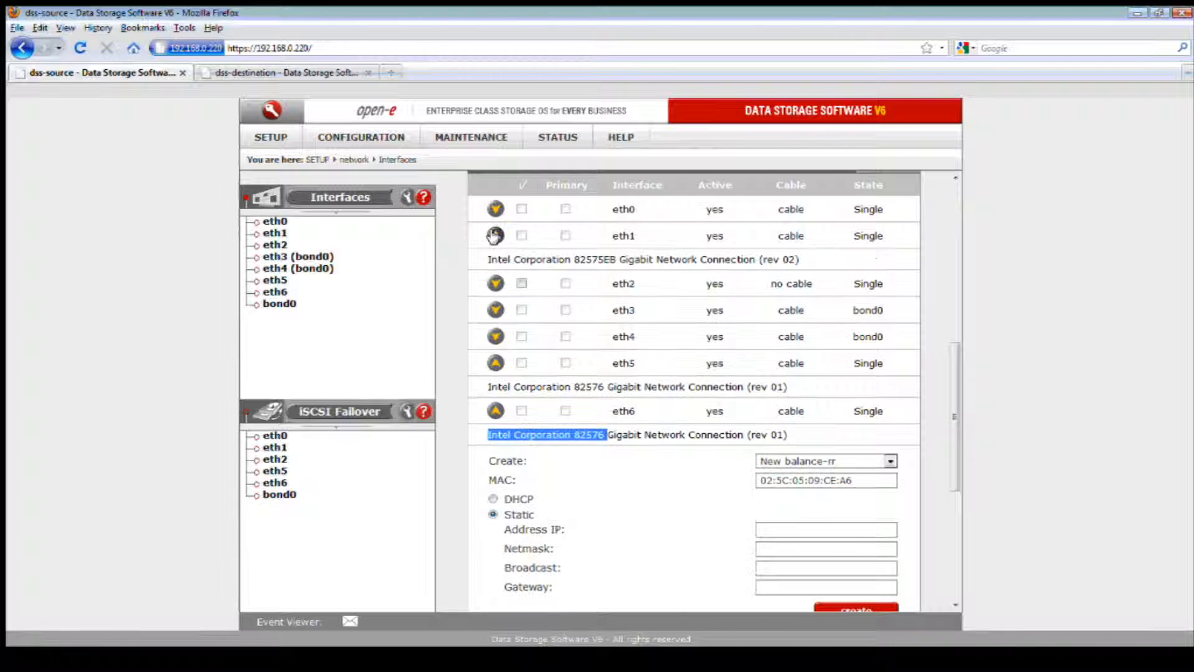
{"action": "left_click", "coordinate": [571, 259]}
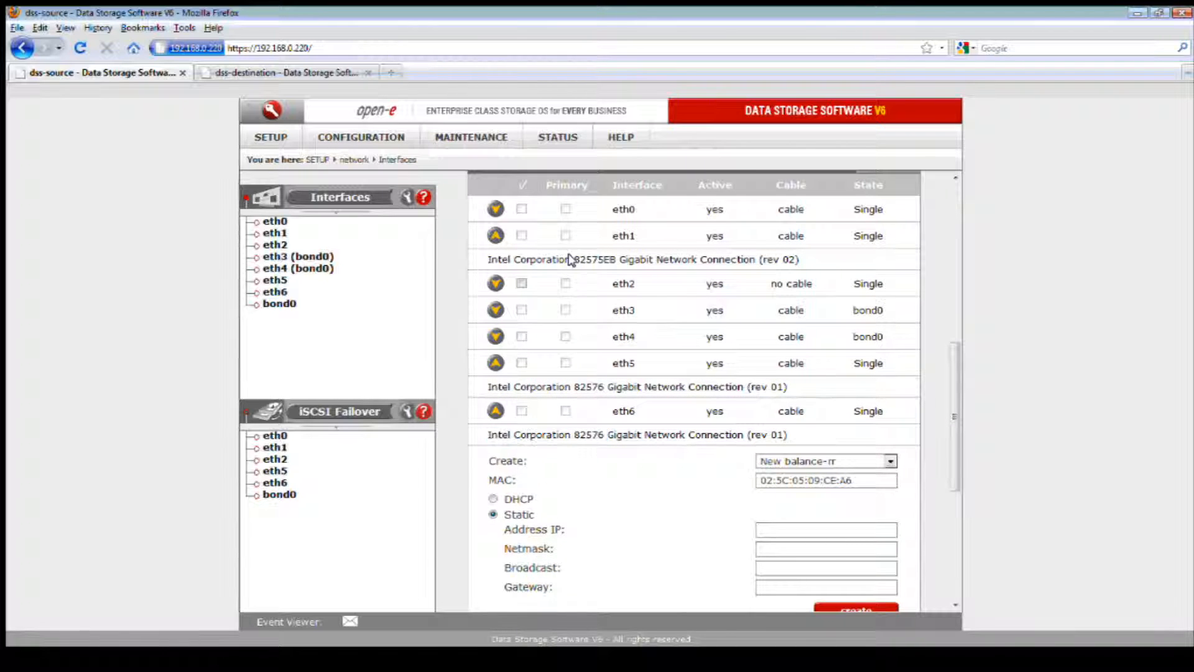
{"action": "left_click_drag", "start_coordinate": [571, 259], "coordinate": [616, 259]}
Open the iSCSI Failover settings of bond0 on dss-source to view its virtual IP and auxiliary connection options
{"action": "left_click", "coordinate": [278, 495]}
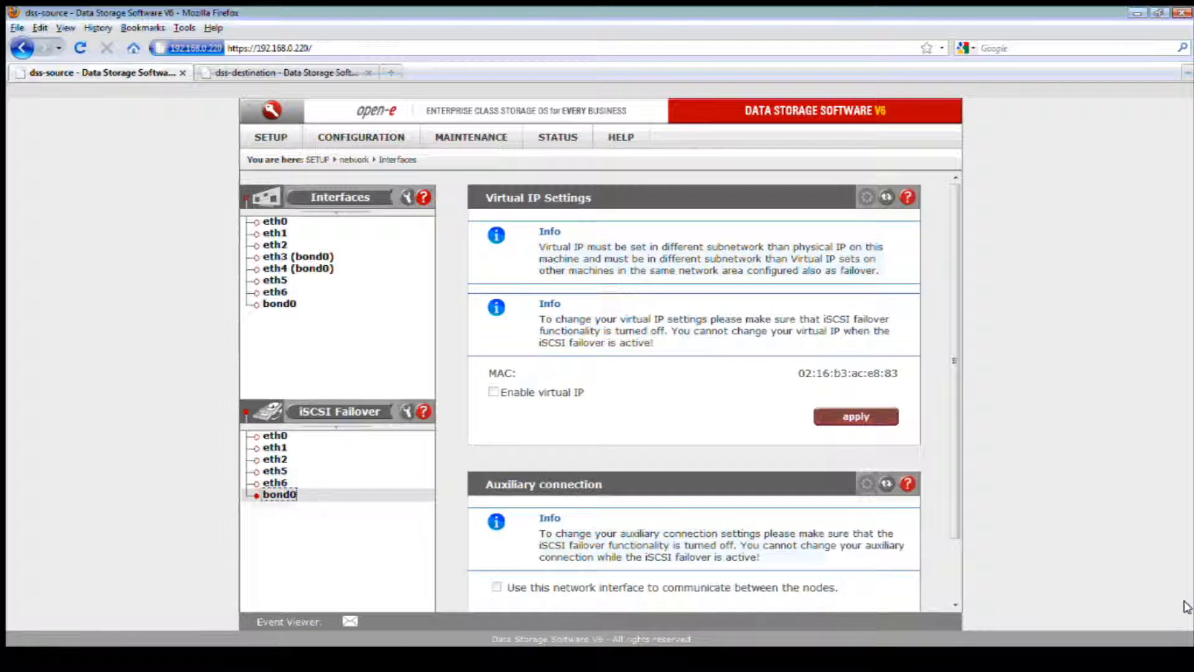
{"action": "left_click", "coordinate": [1071, 577]}
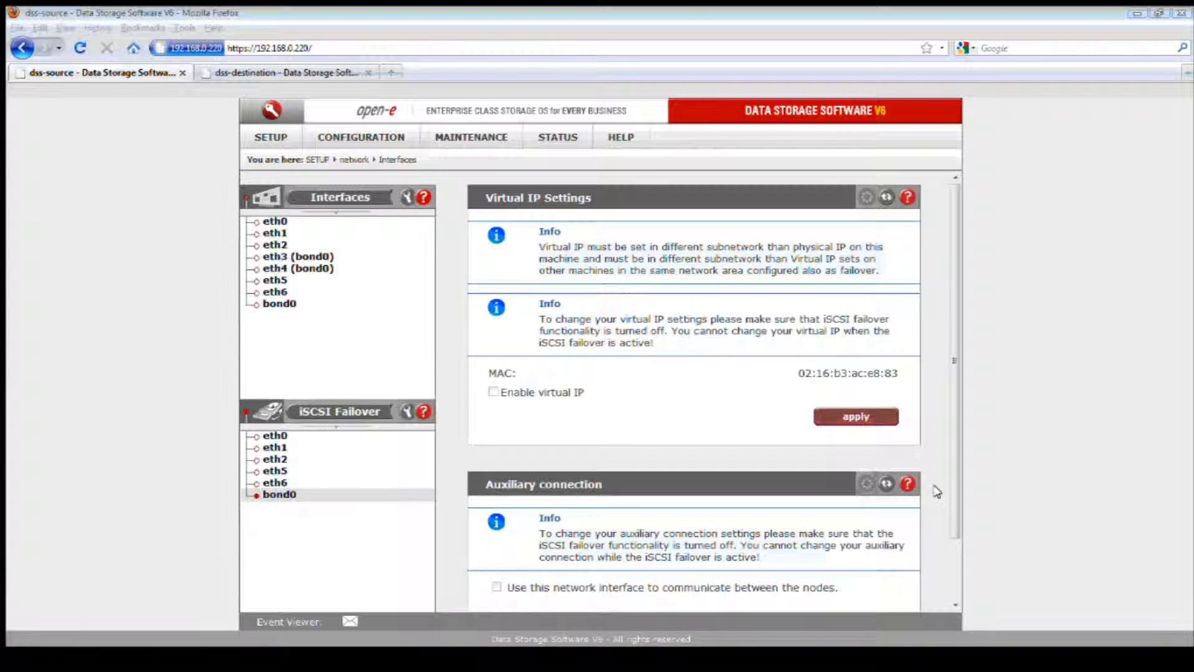
Open the volume group vg00 on dss-source to list its logical volumes
{"action": "left_click", "coordinate": [673, 308]}
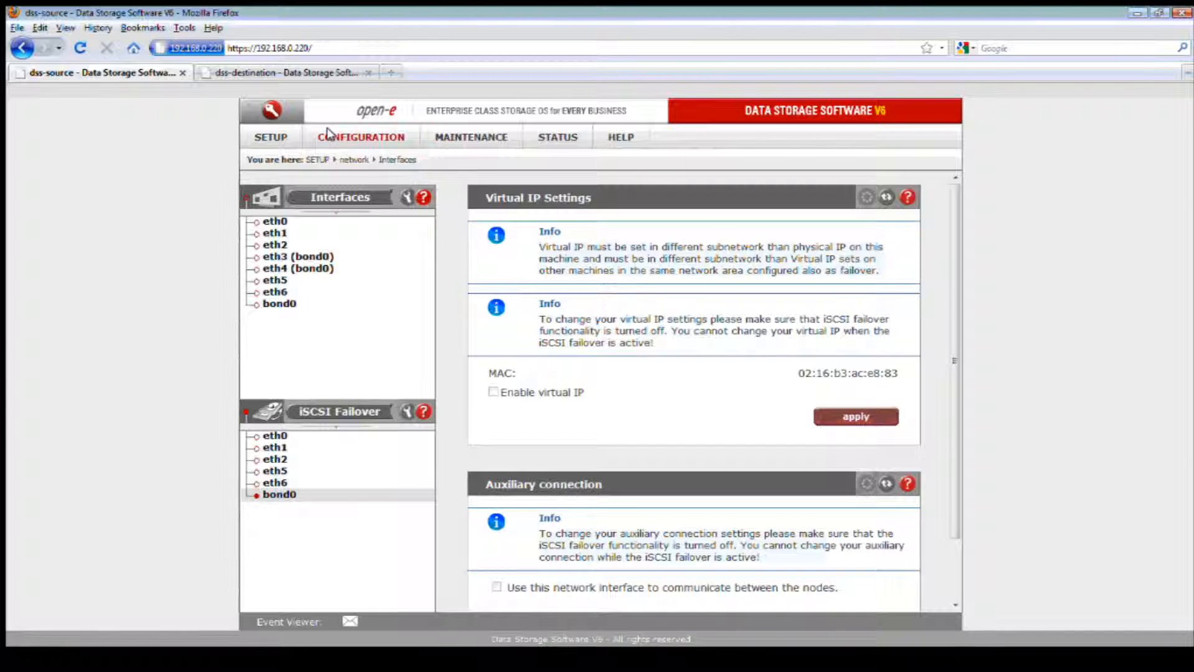
{"action": "left_click", "coordinate": [328, 137]}
{"action": "mouse_move", "coordinate": [386, 158]}
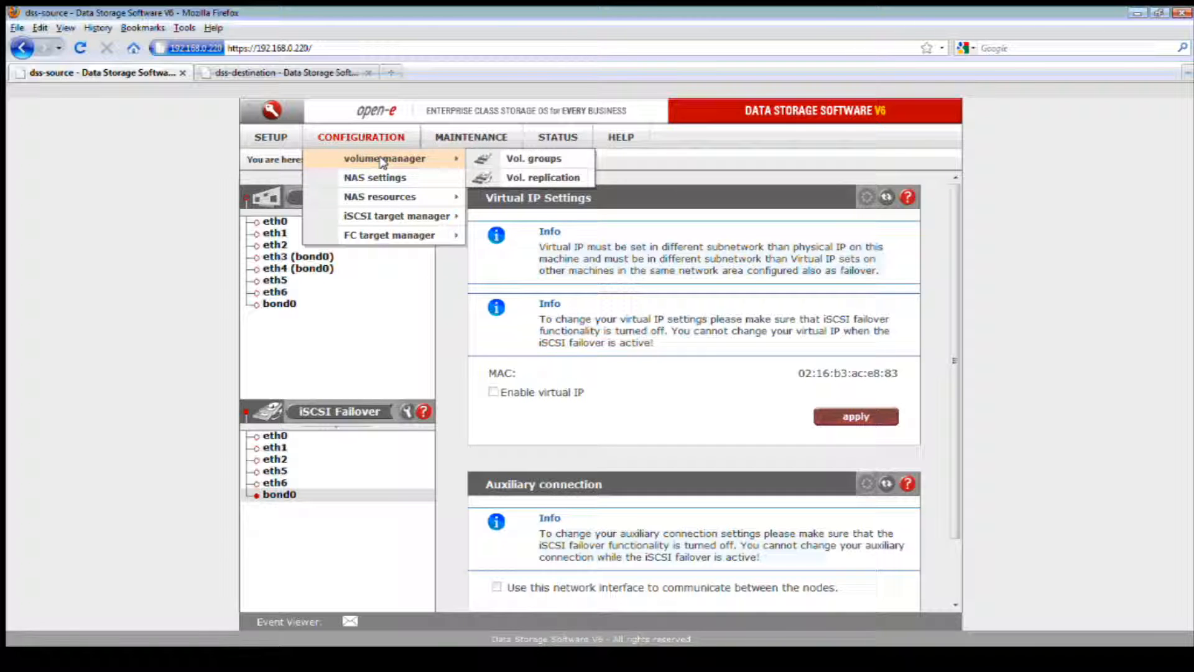
{"action": "left_click", "coordinate": [537, 160]}
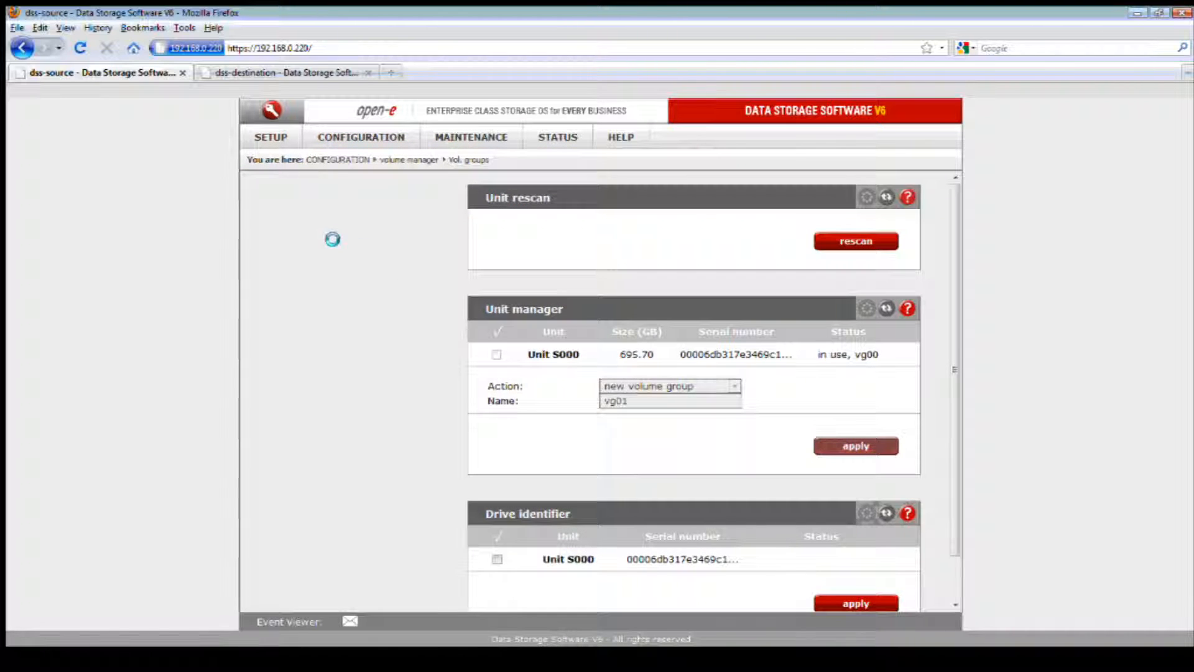
{"action": "left_click", "coordinate": [280, 223]}
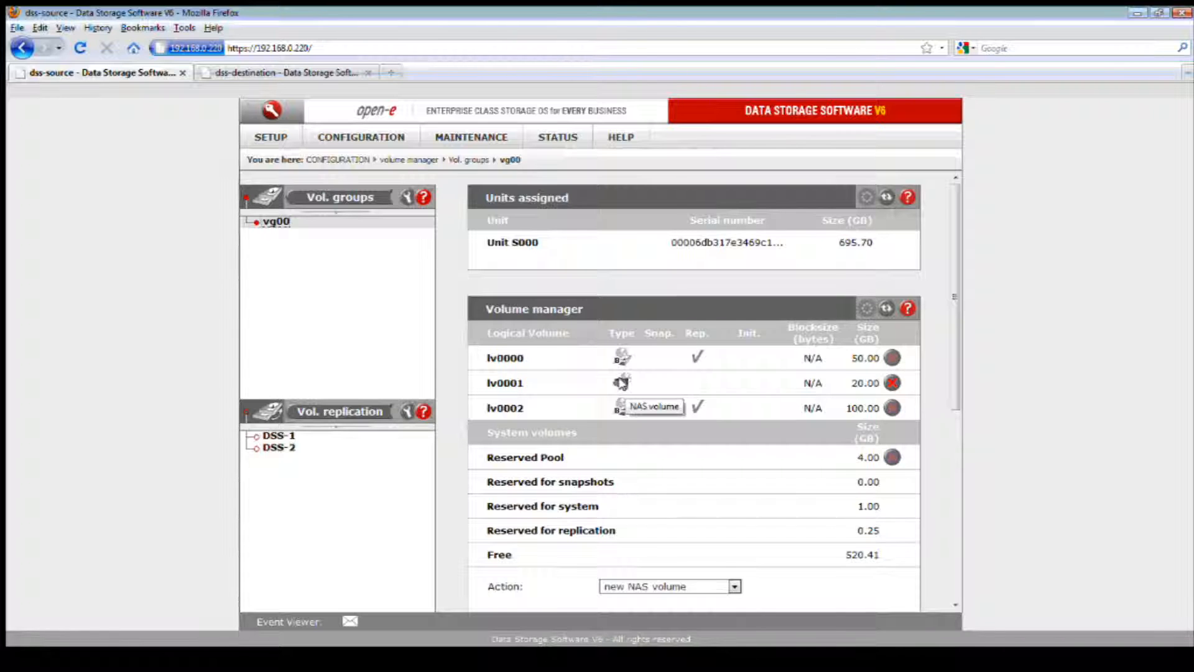
Try to modify the NAS volume lv0001 in vg00 on dss-source to use volume replication, and apply the change
{"action": "scroll", "coordinate": [621, 383], "scroll_direction": "down", "scroll_amount": 2}
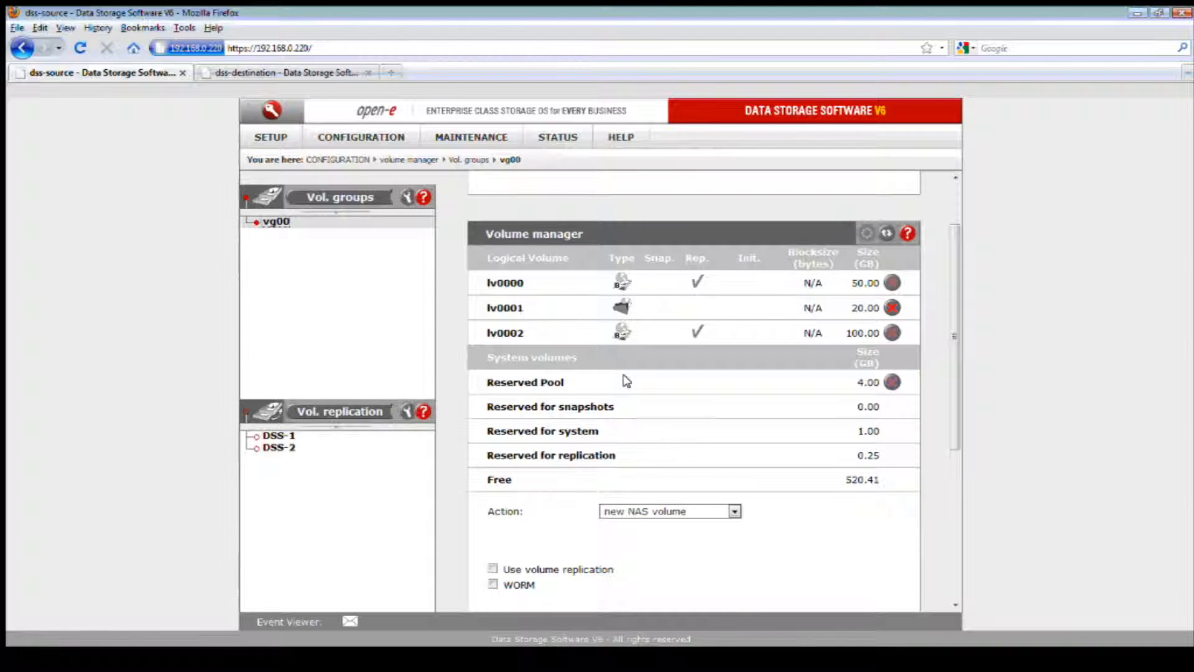
{"action": "scroll", "coordinate": [619, 381], "scroll_direction": "down", "scroll_amount": 1}
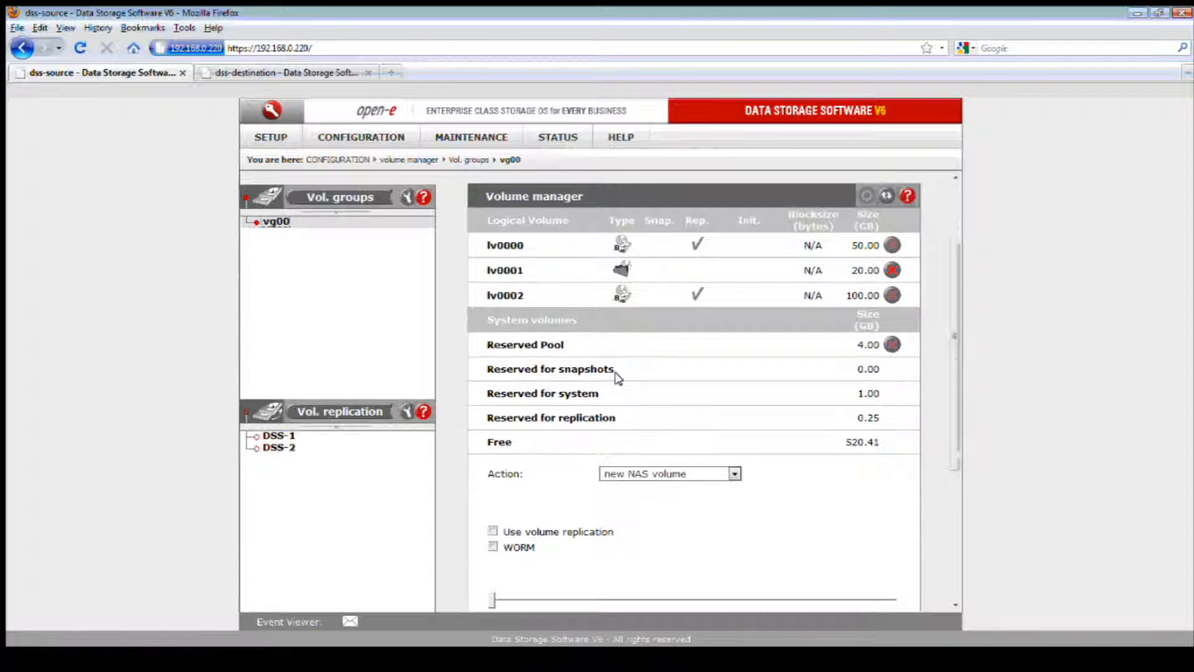
{"action": "double_click", "coordinate": [513, 271]}
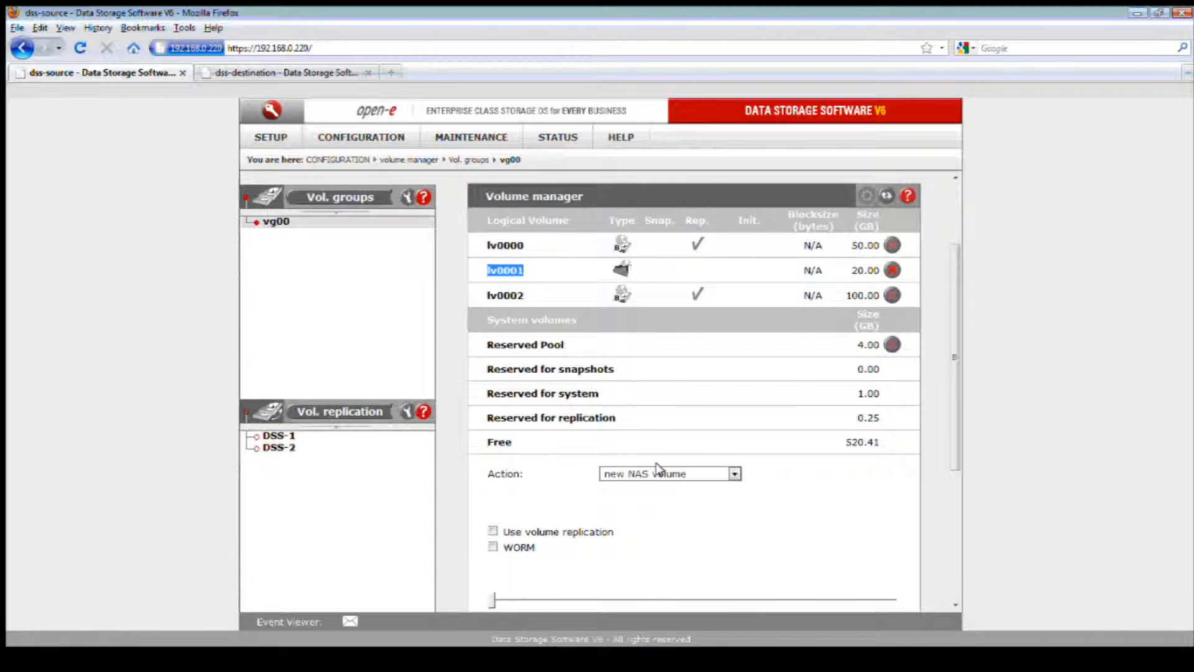
{"action": "scroll", "coordinate": [672, 467], "scroll_direction": "down", "scroll_amount": 2}
{"action": "left_click", "coordinate": [668, 399]}
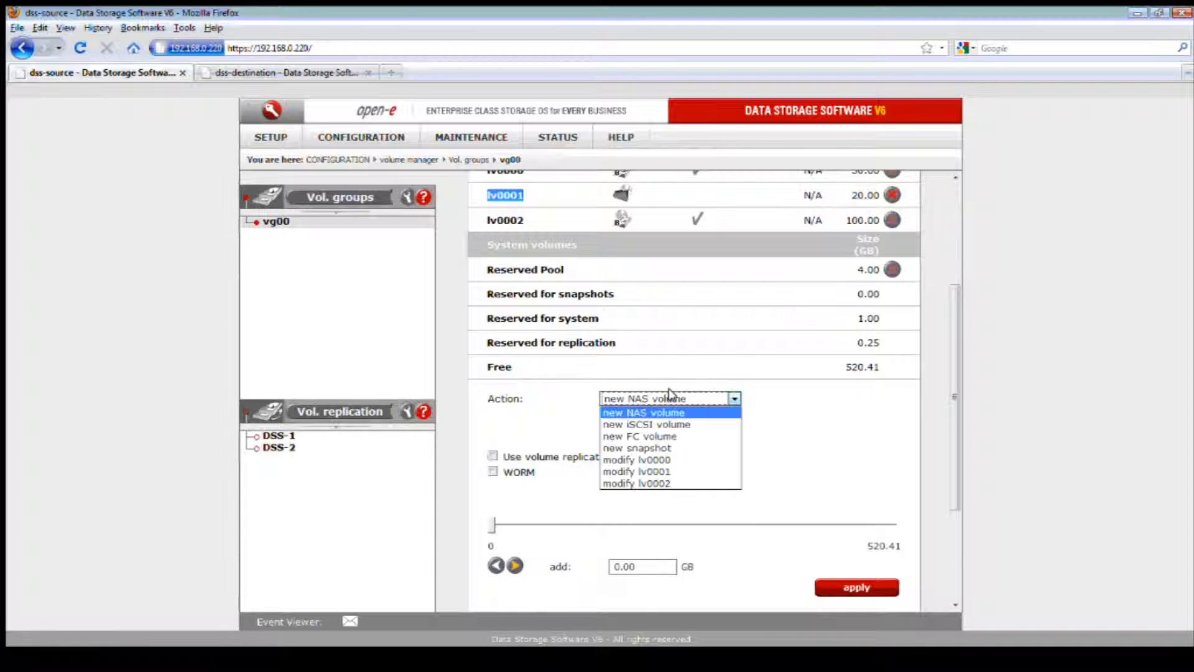
{"action": "left_click", "coordinate": [671, 471]}
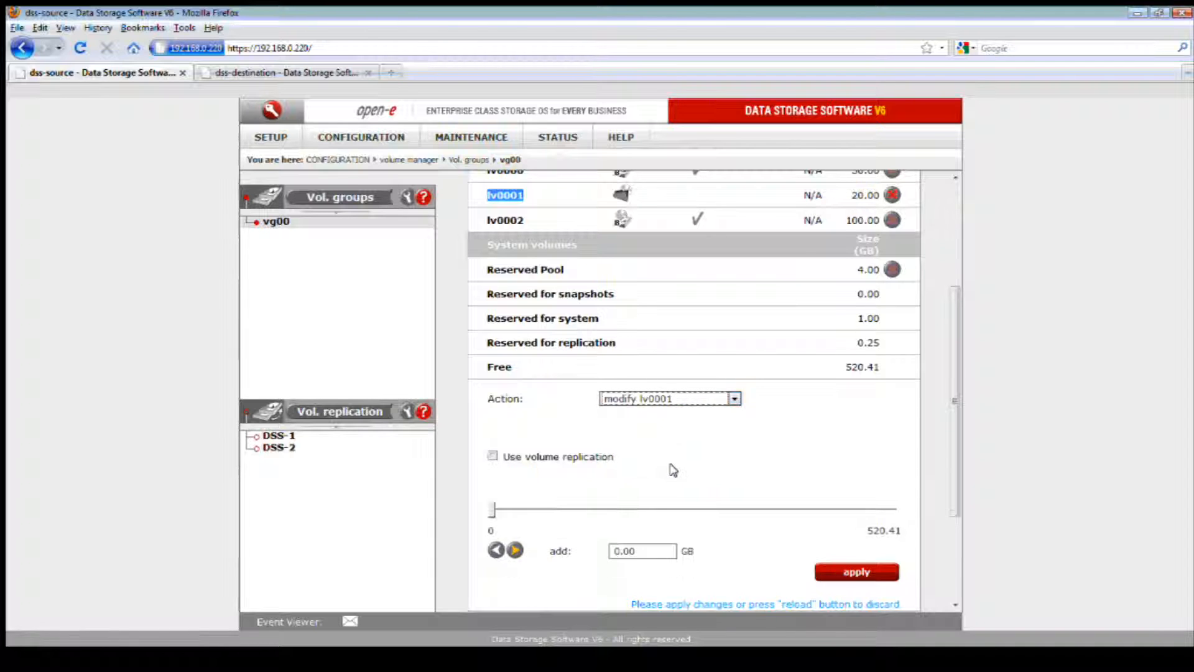
{"action": "scroll", "coordinate": [609, 441], "scroll_direction": "down", "scroll_amount": 2}
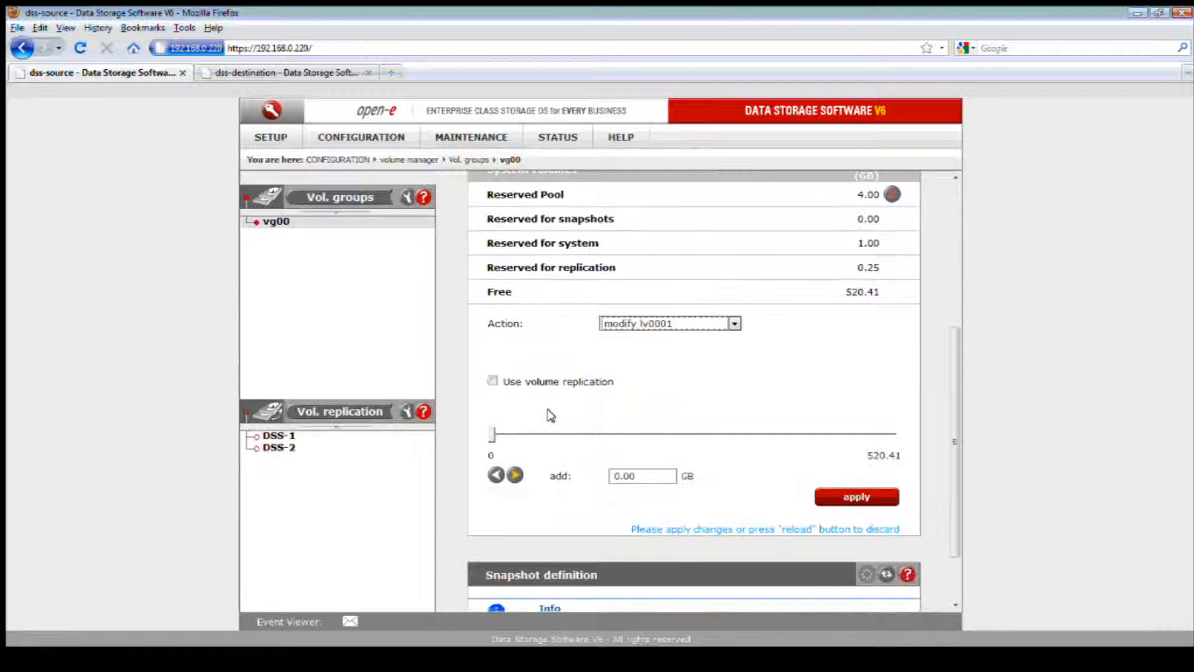
{"action": "left_click", "coordinate": [490, 381]}
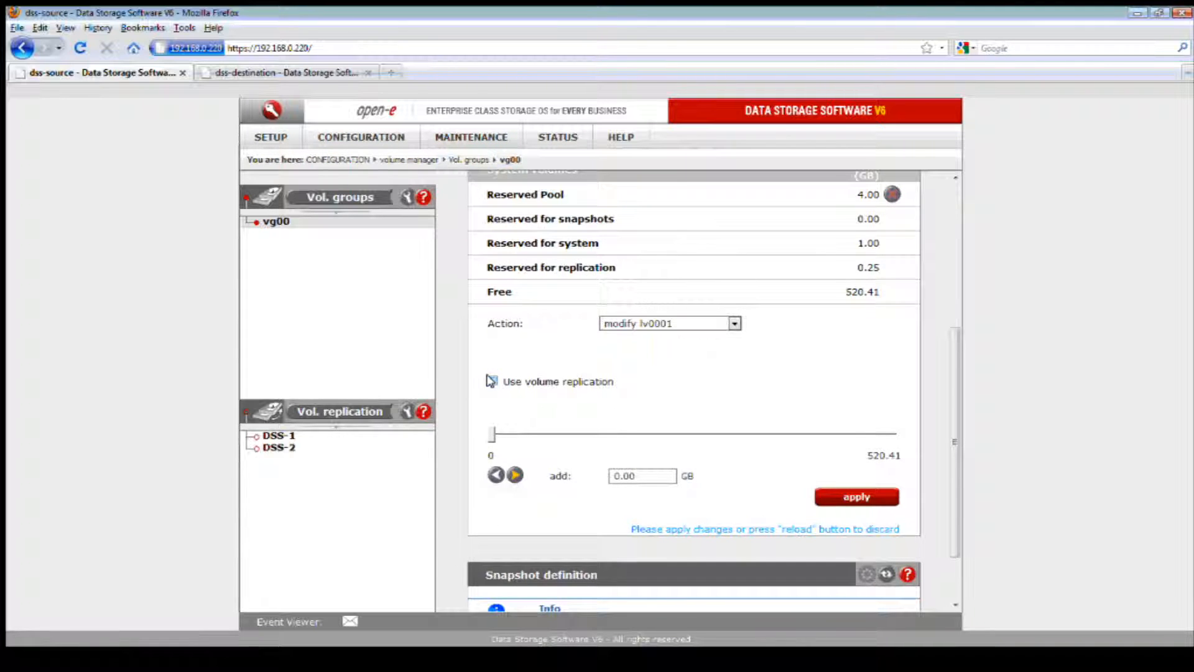
{"action": "left_click", "coordinate": [851, 500]}
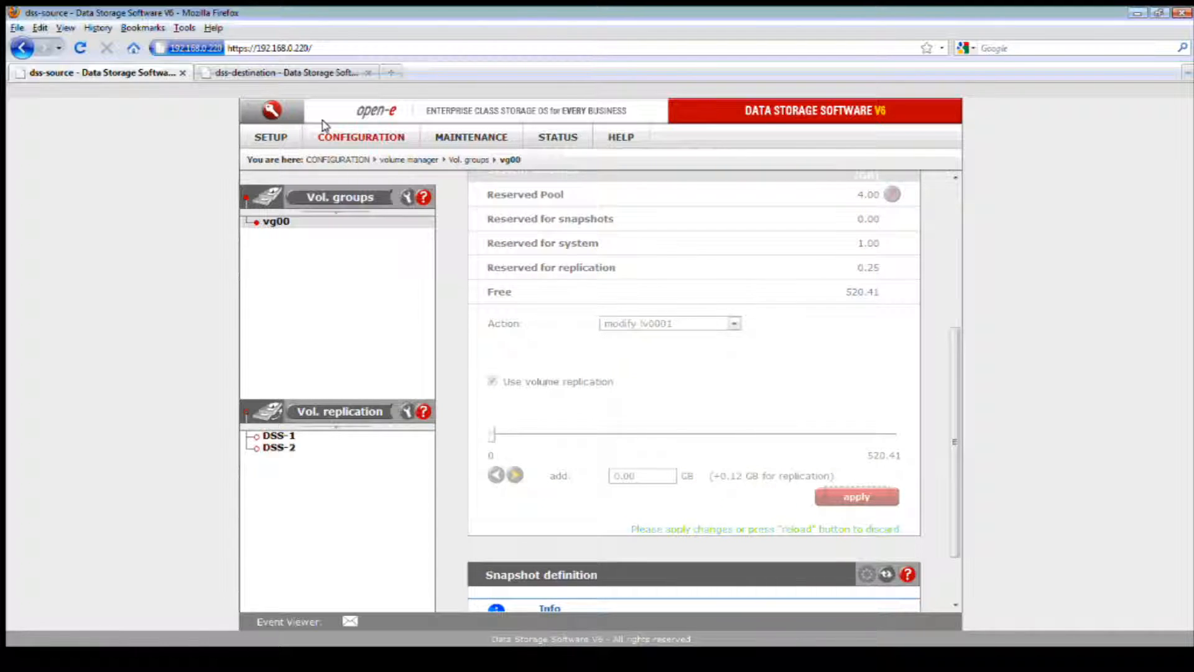
Switch to dss-destination and open its volume group vg00
{"action": "left_click", "coordinate": [311, 73]}
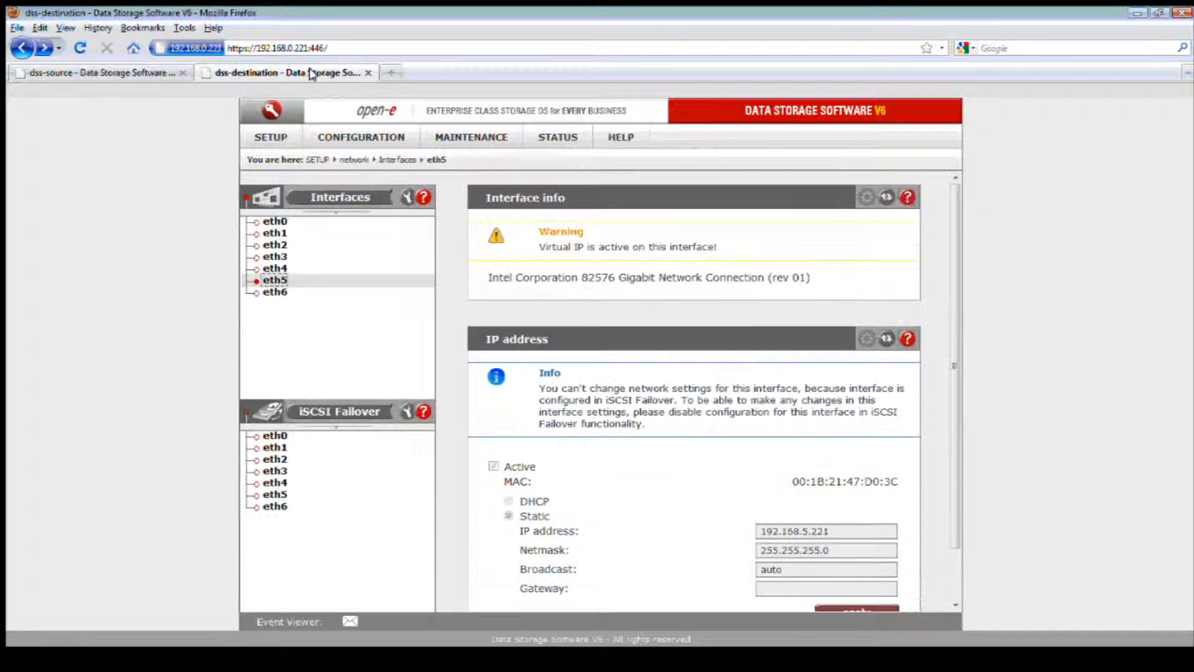
{"action": "mouse_move", "coordinate": [373, 139]}
{"action": "mouse_move", "coordinate": [395, 161]}
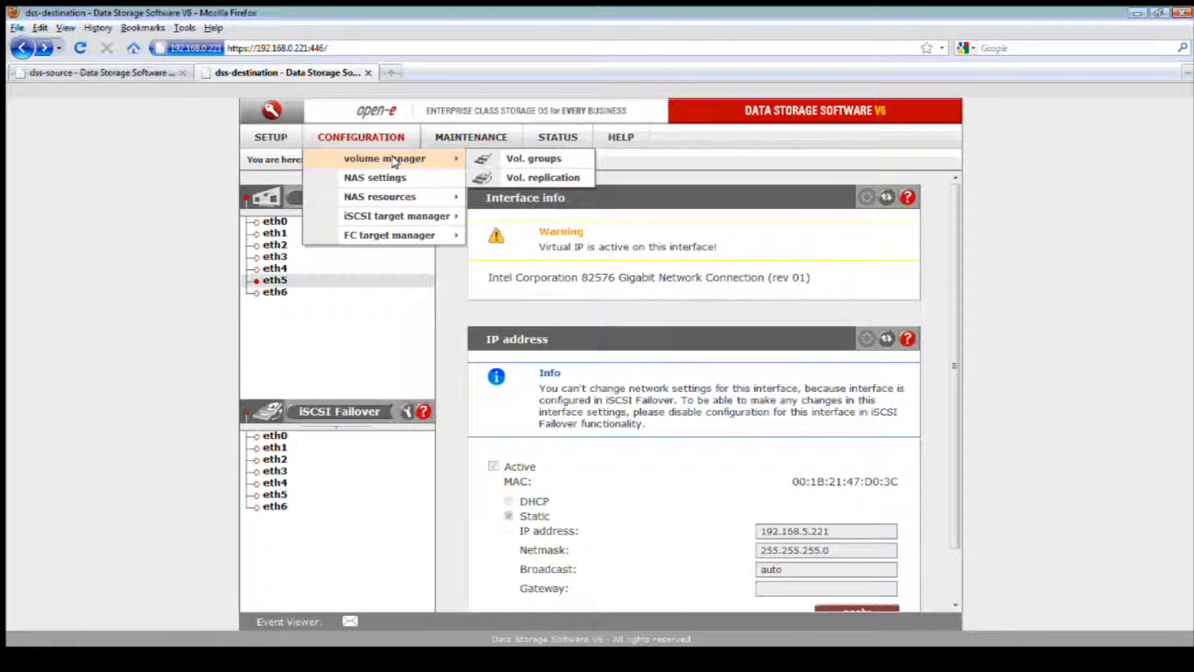
{"action": "left_click", "coordinate": [489, 159]}
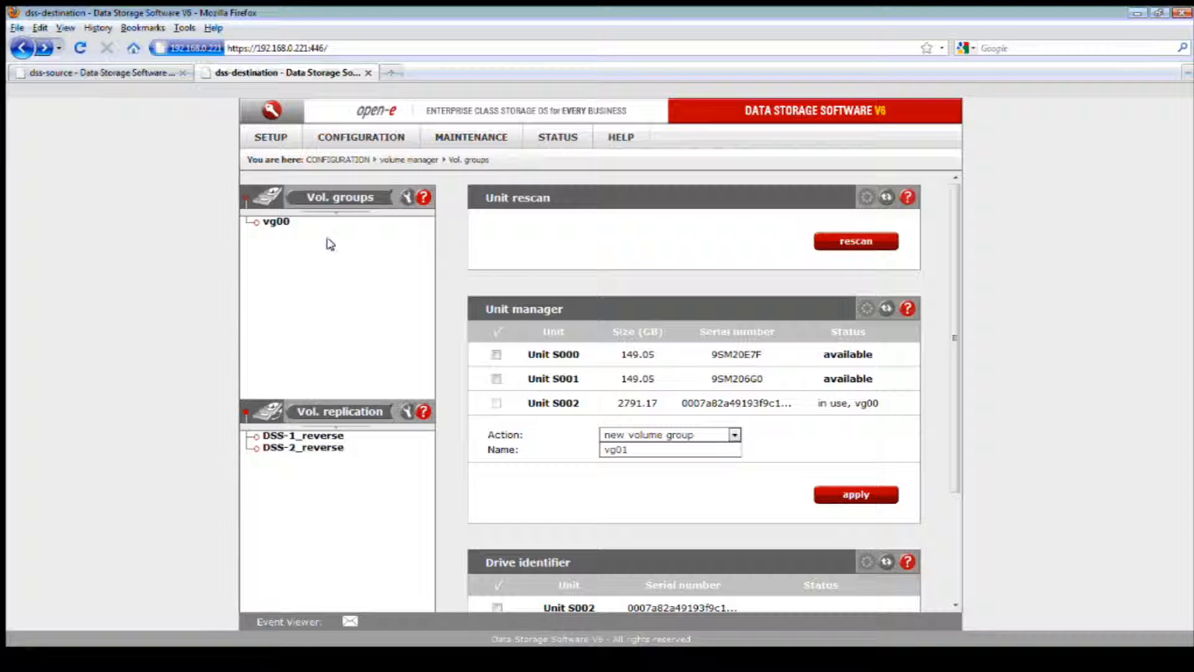
{"action": "left_click", "coordinate": [274, 222]}
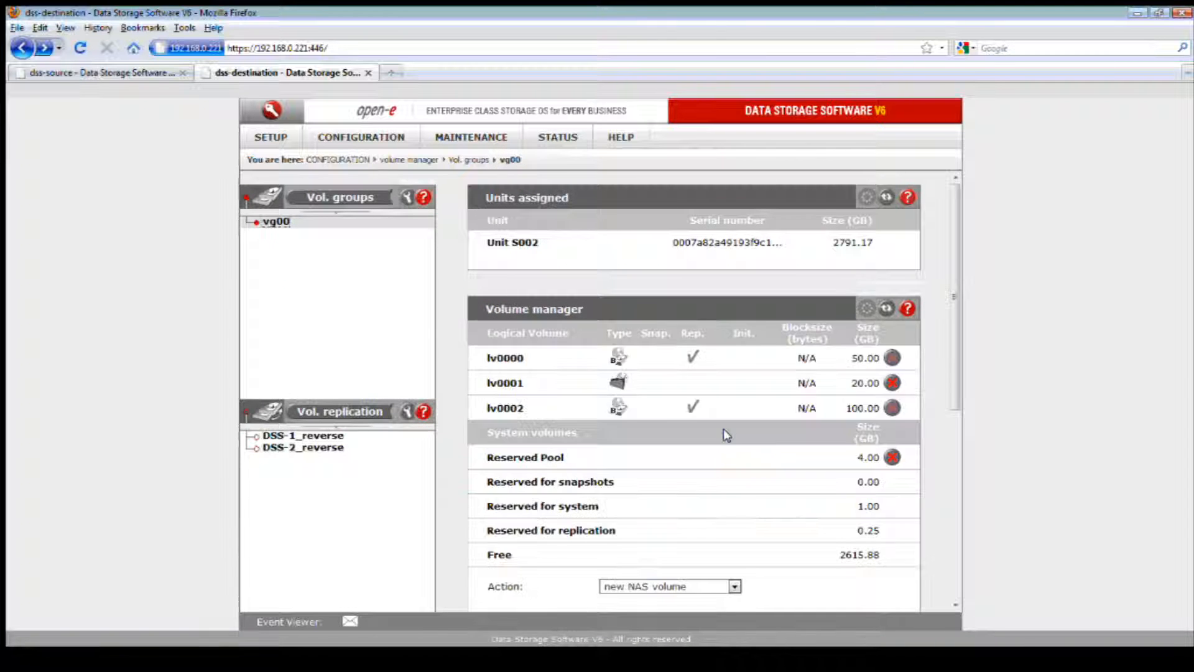
Modify lv0001 in vg00 on dss-destination to use volume replication and apply the change
{"action": "scroll", "coordinate": [723, 428], "scroll_direction": "down", "scroll_amount": 1}
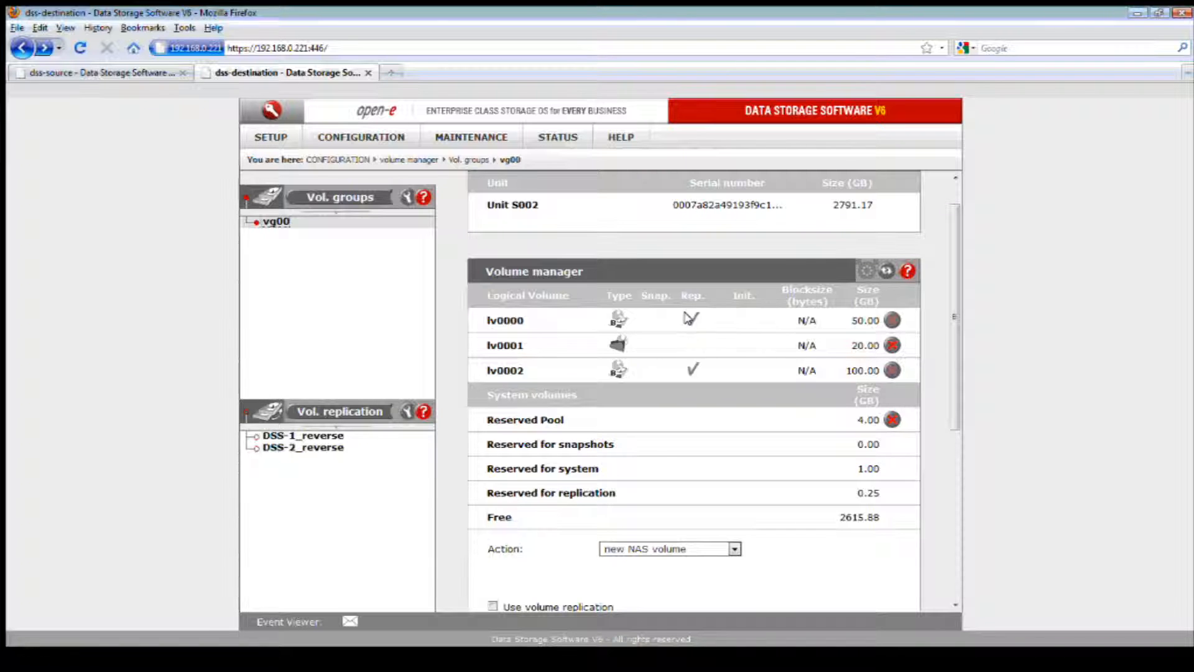
{"action": "scroll", "coordinate": [692, 360], "scroll_direction": "down", "scroll_amount": 2}
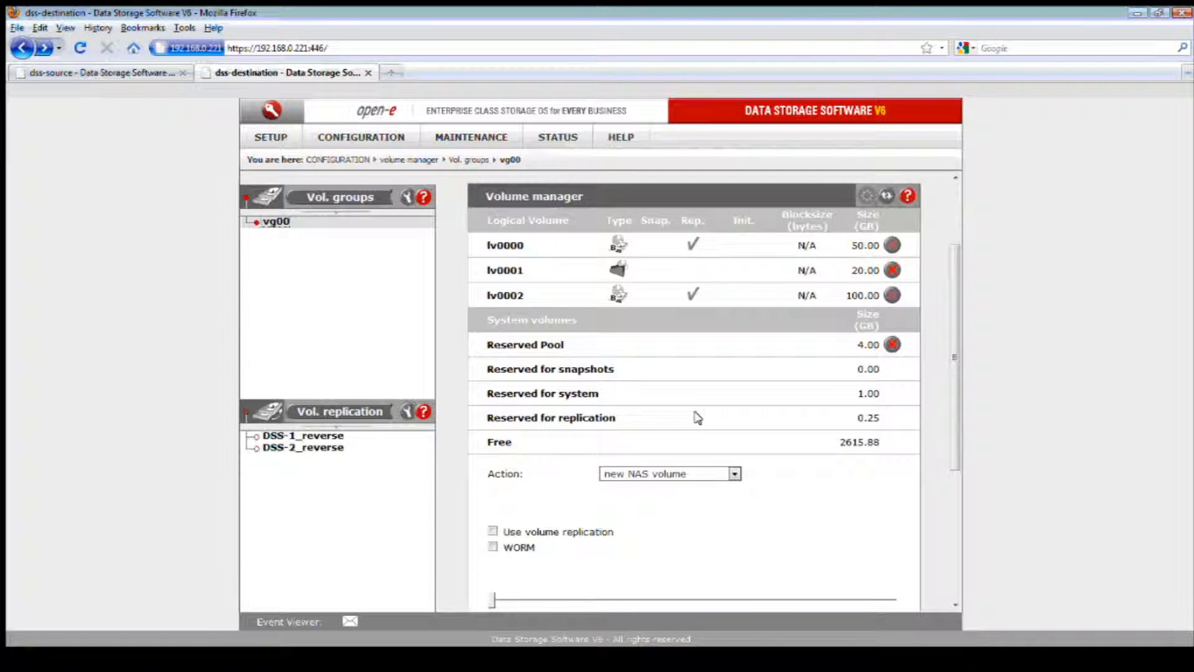
{"action": "left_click", "coordinate": [731, 474]}
{"action": "left_click", "coordinate": [688, 546]}
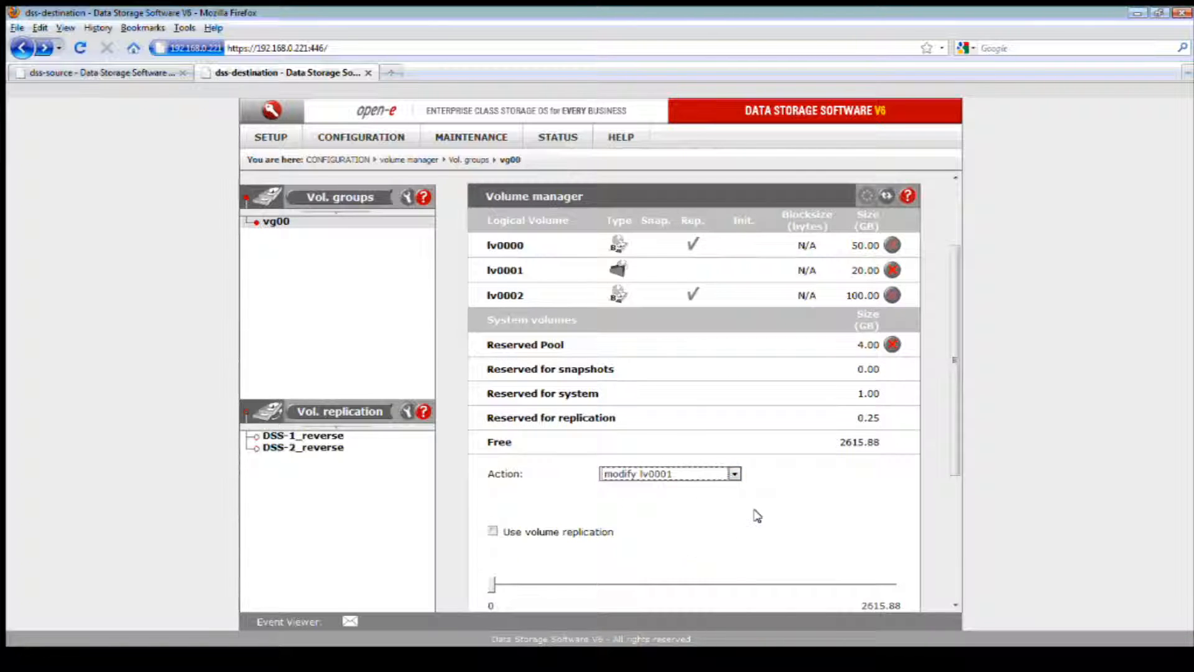
{"action": "scroll", "coordinate": [756, 513], "scroll_direction": "down", "scroll_amount": 2}
{"action": "left_click", "coordinate": [493, 456]}
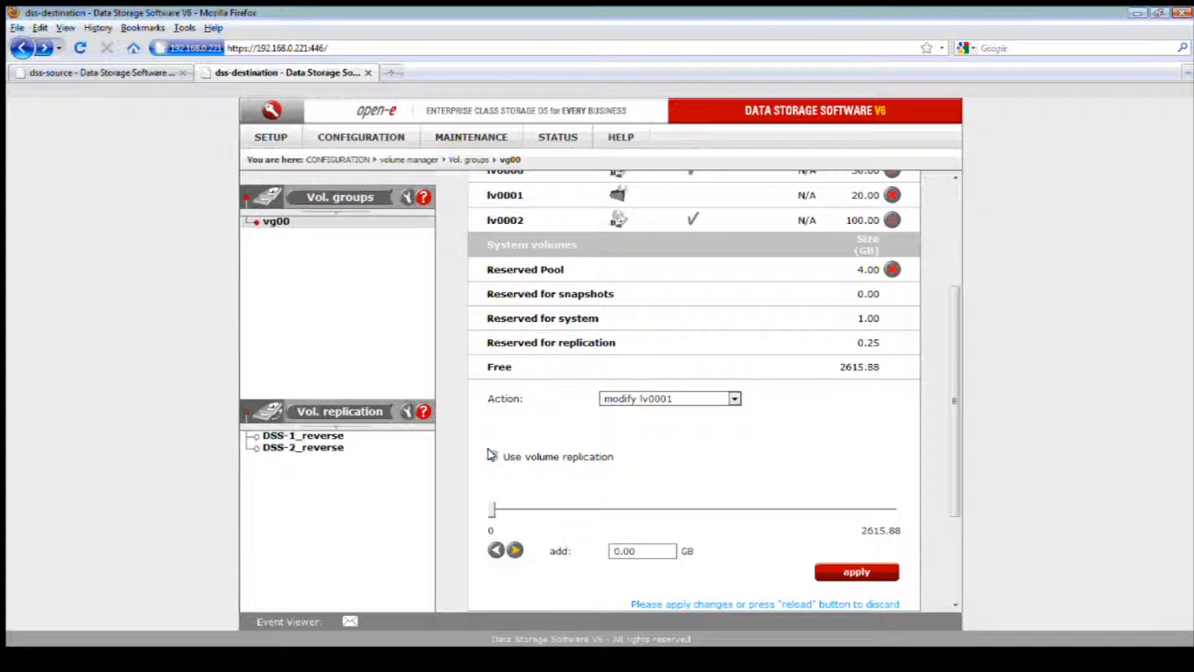
{"action": "scroll", "coordinate": [638, 456], "scroll_direction": "down", "scroll_amount": 2}
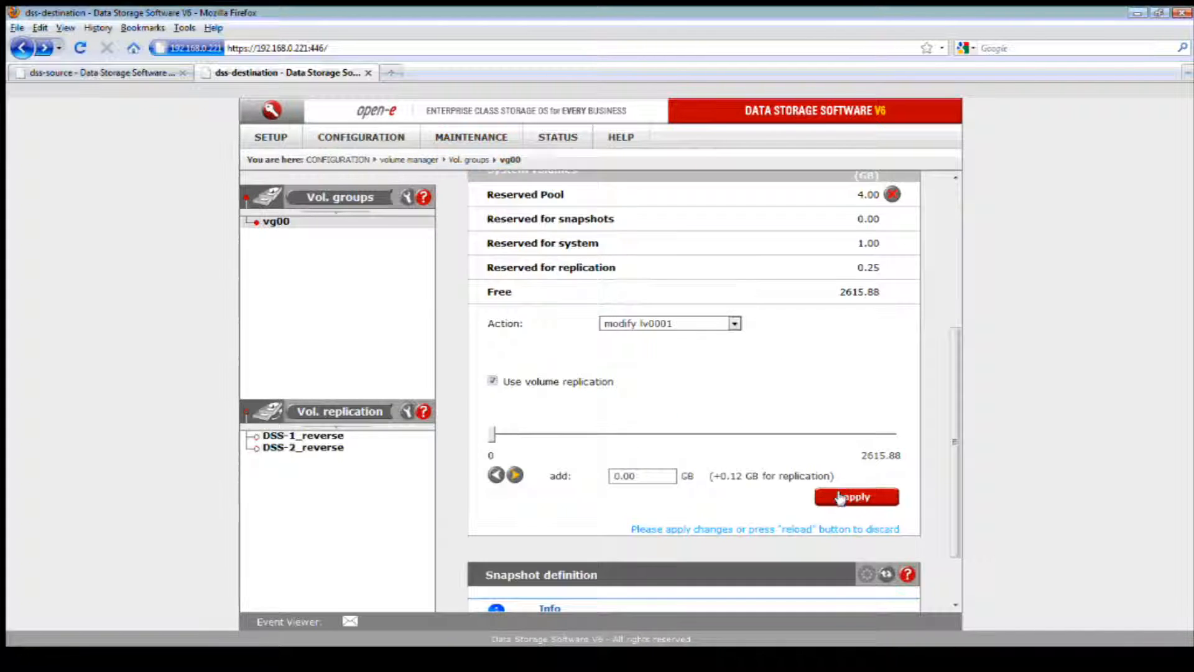
{"action": "left_click", "coordinate": [837, 496]}
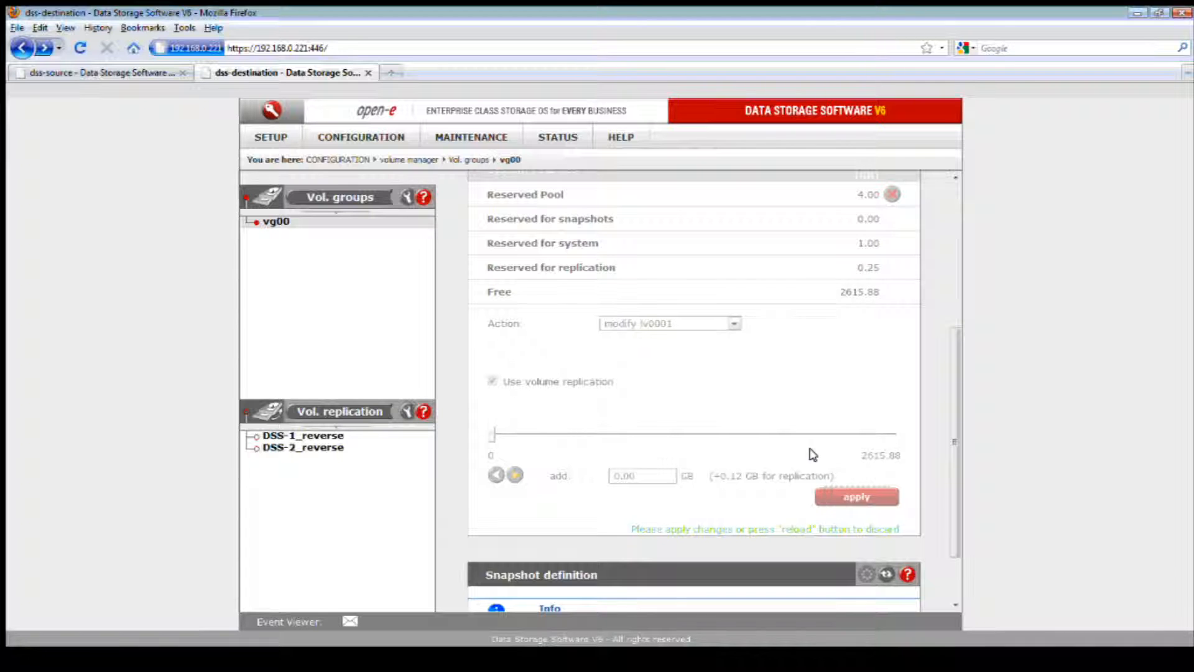
{"action": "scroll", "coordinate": [811, 448], "scroll_direction": "up", "scroll_amount": 6}
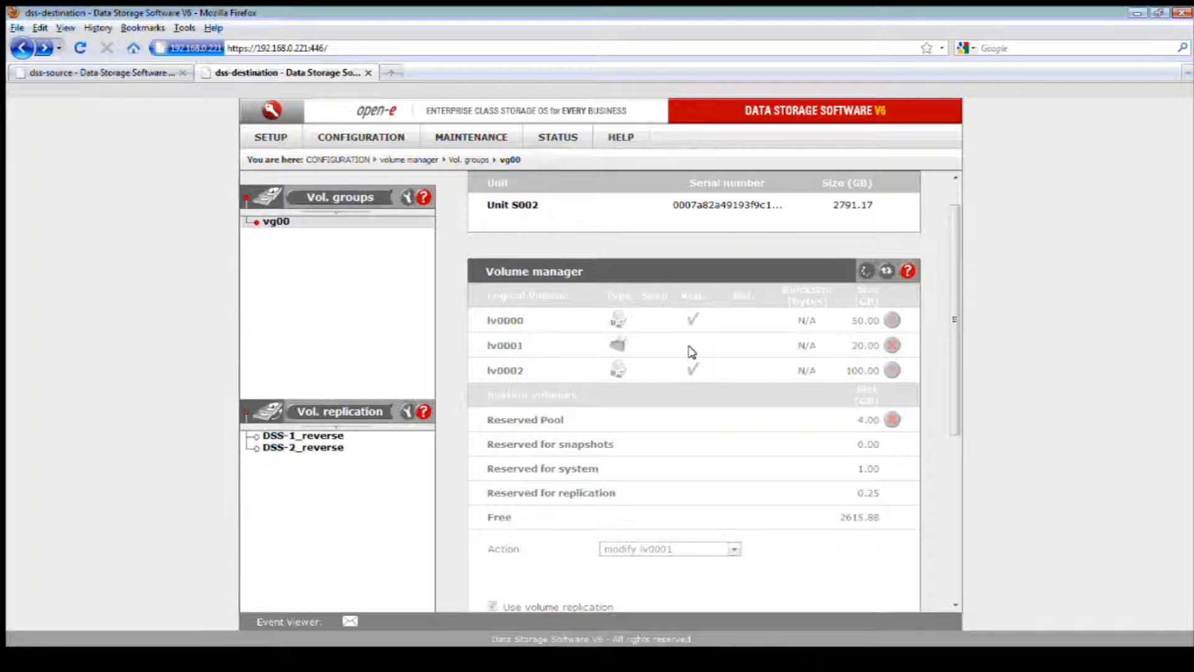
Return to dss-source and try again to enable volume replication for lv0001, applying the modification
{"action": "left_click", "coordinate": [147, 72]}
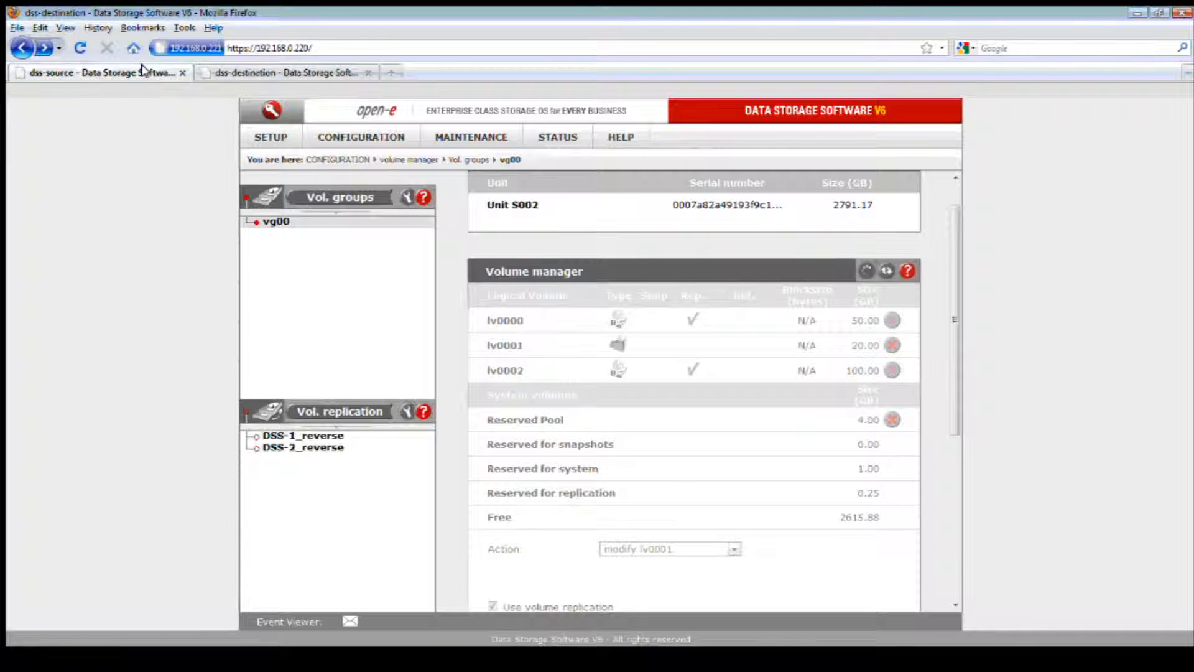
{"action": "scroll", "coordinate": [707, 274], "scroll_direction": "up", "scroll_amount": 5}
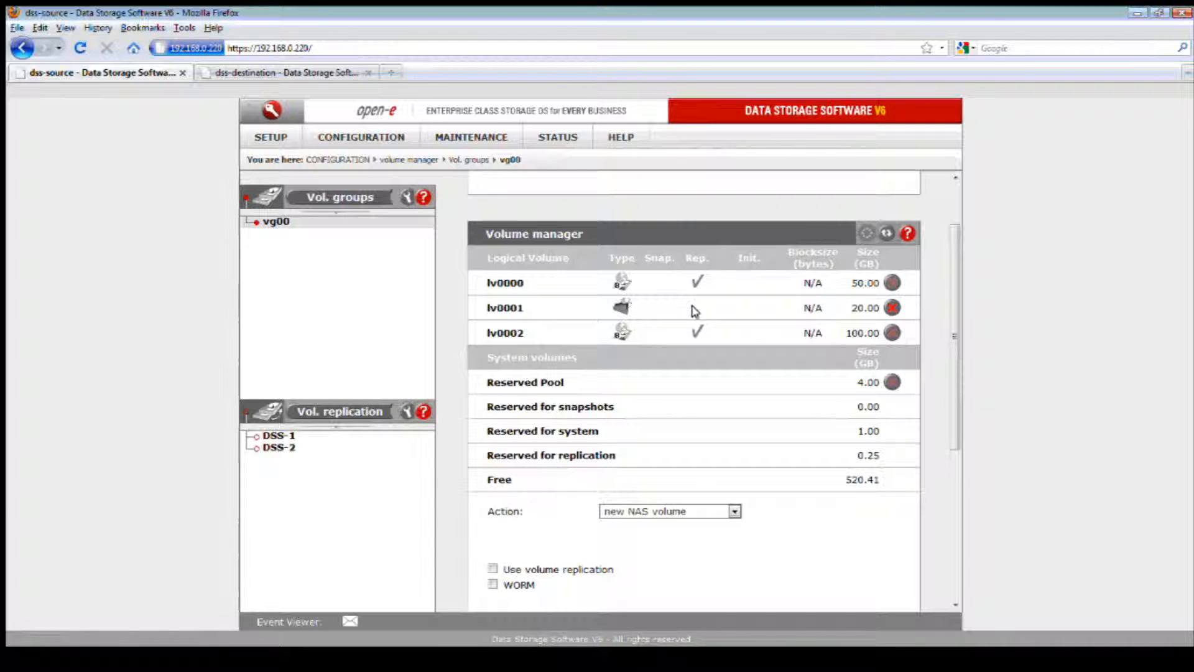
{"action": "scroll", "coordinate": [694, 316], "scroll_direction": "down", "scroll_amount": 3}
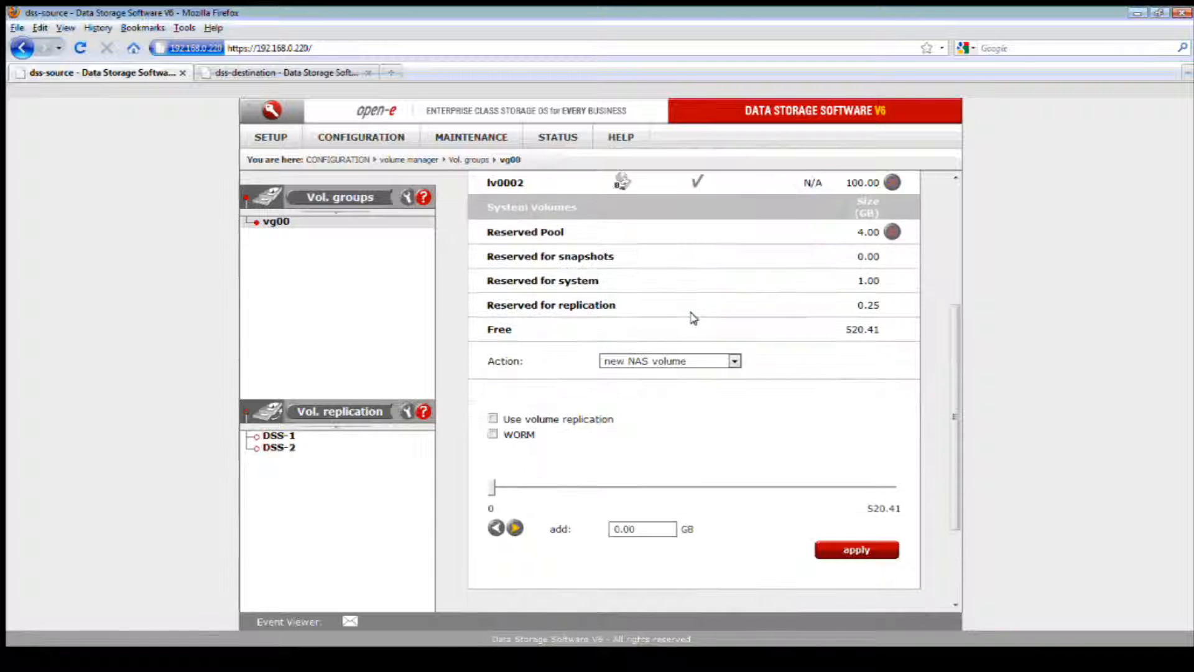
{"action": "left_click", "coordinate": [693, 288]}
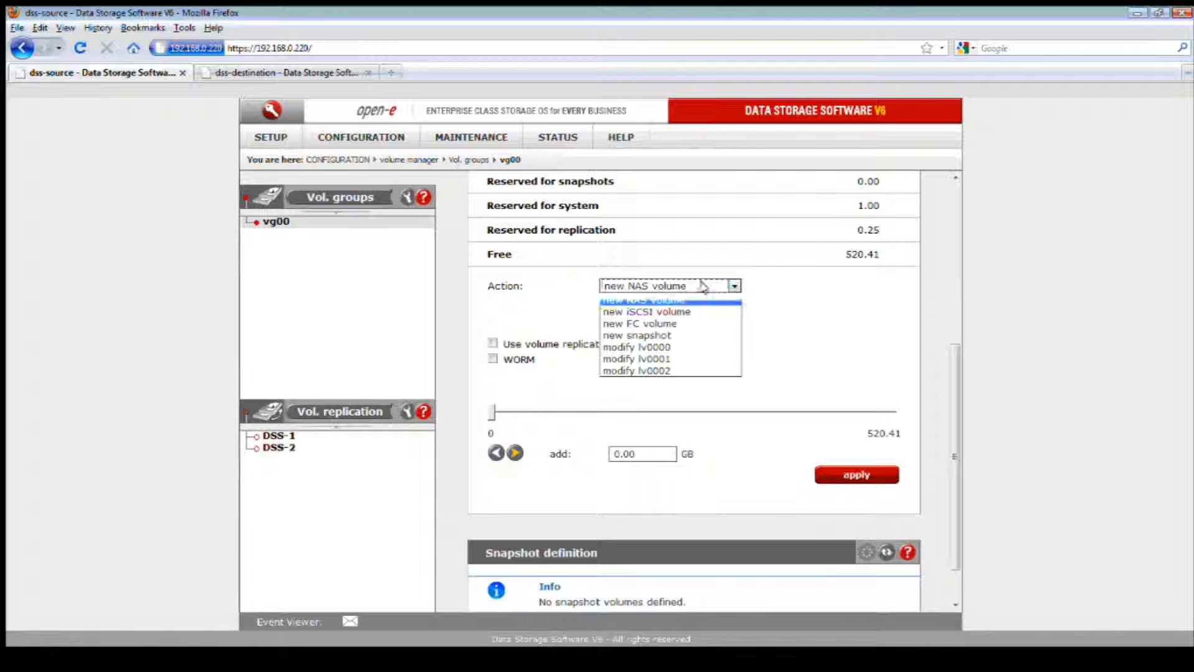
{"action": "left_click", "coordinate": [675, 359]}
{"action": "left_click", "coordinate": [492, 344]}
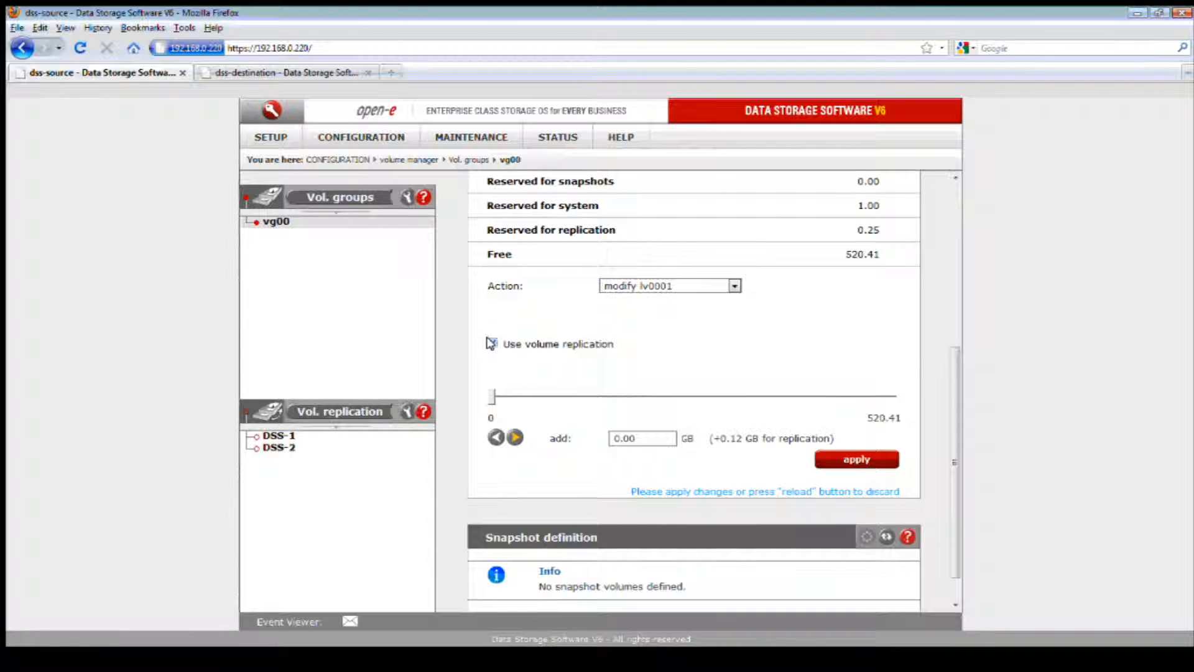
{"action": "scroll", "coordinate": [648, 365], "scroll_direction": "up", "scroll_amount": 2}
{"action": "scroll", "coordinate": [652, 364], "scroll_direction": "down", "scroll_amount": 2}
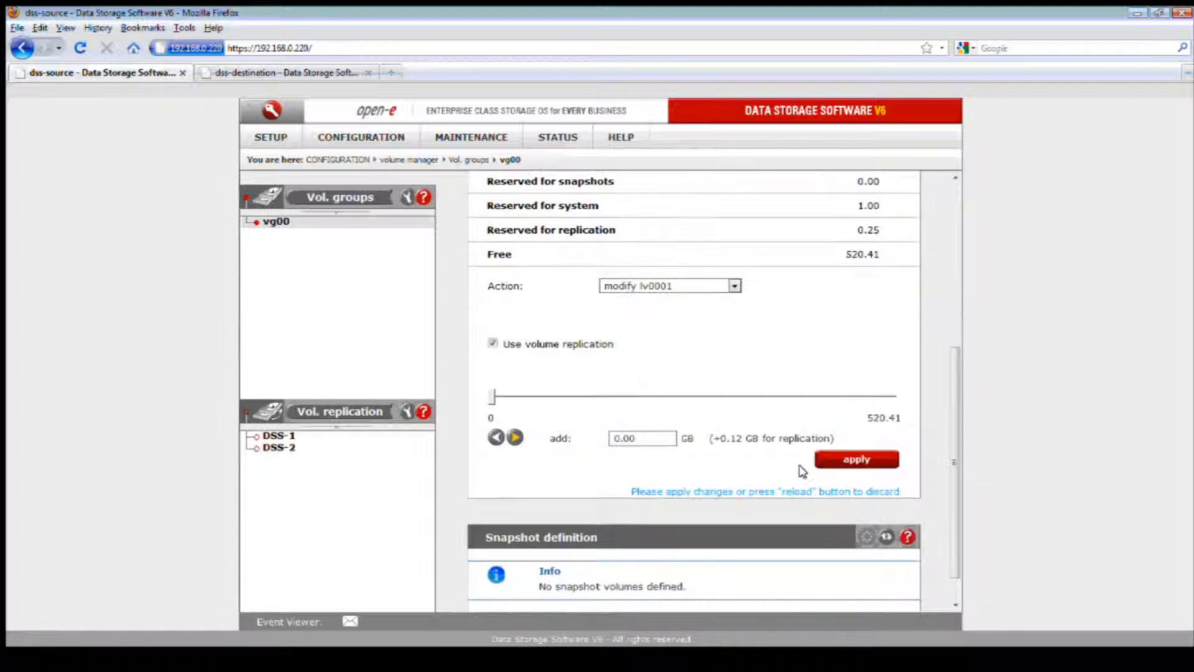
{"action": "left_click", "coordinate": [837, 461]}
Switch to dss-destination and set the volume replication mode of lv0001 to Destination, applying the change
{"action": "left_click", "coordinate": [362, 74]}
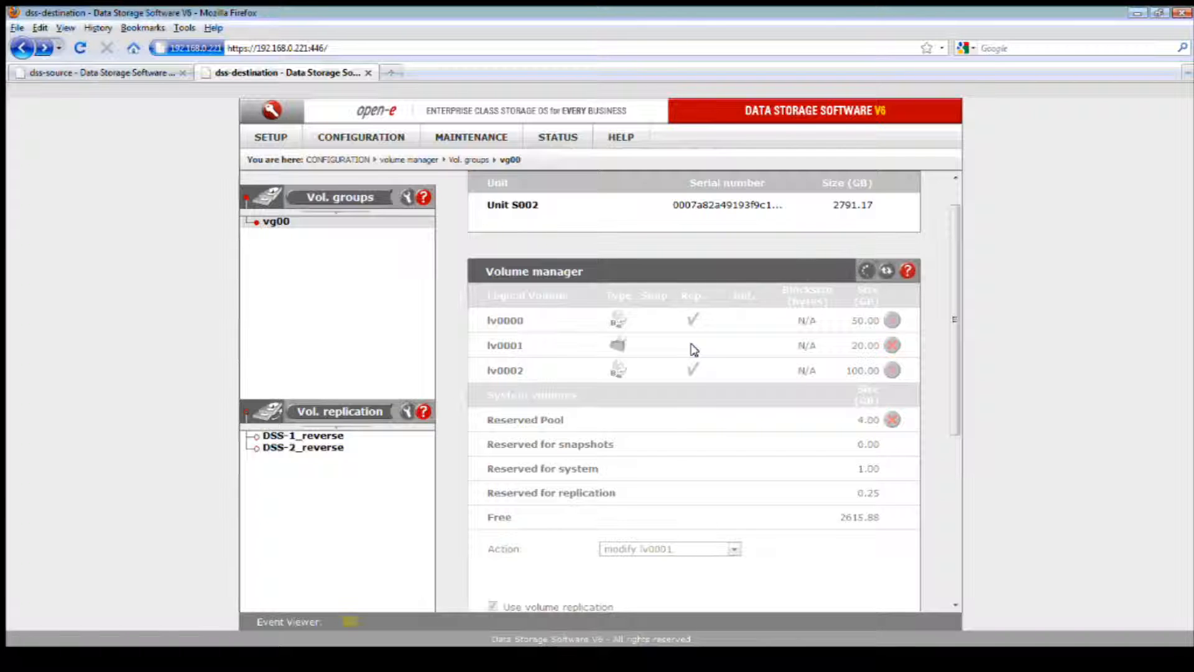
{"action": "scroll", "coordinate": [694, 349], "scroll_direction": "down", "scroll_amount": 3}
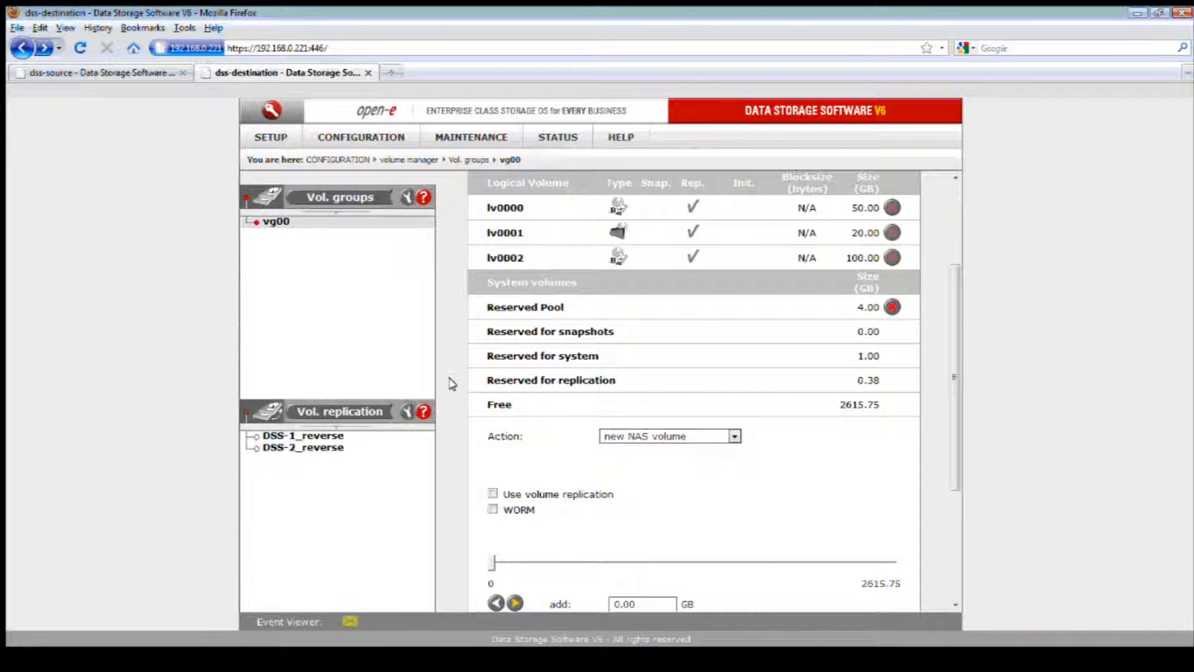
{"action": "left_click", "coordinate": [370, 413]}
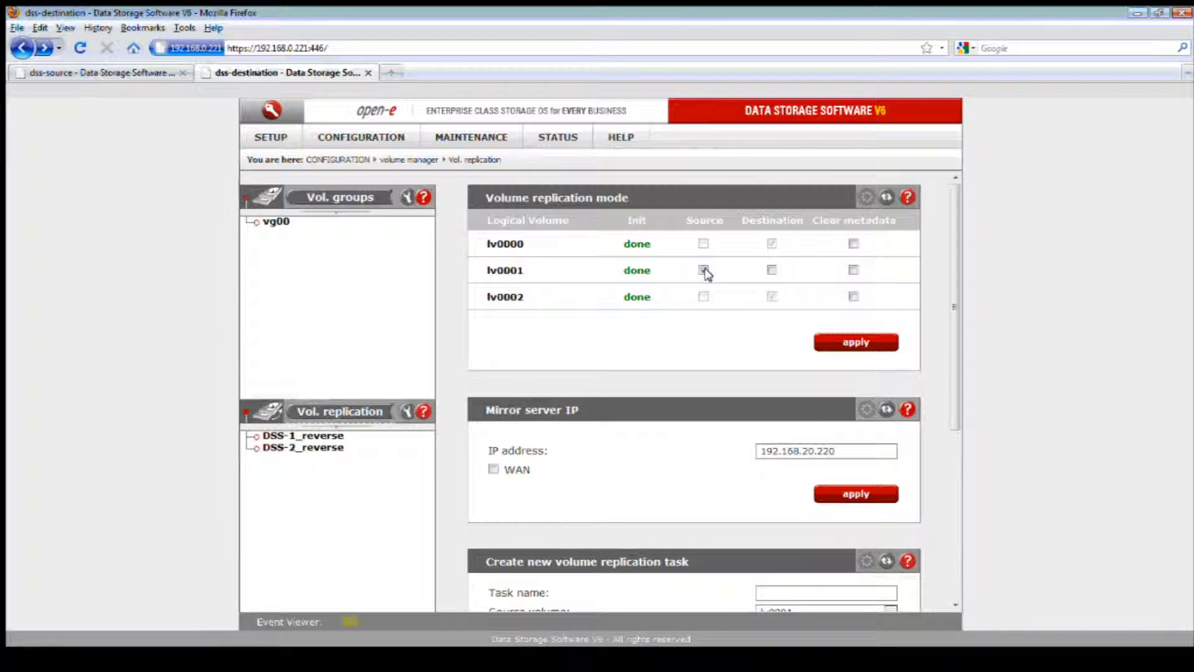
{"action": "left_click", "coordinate": [771, 270]}
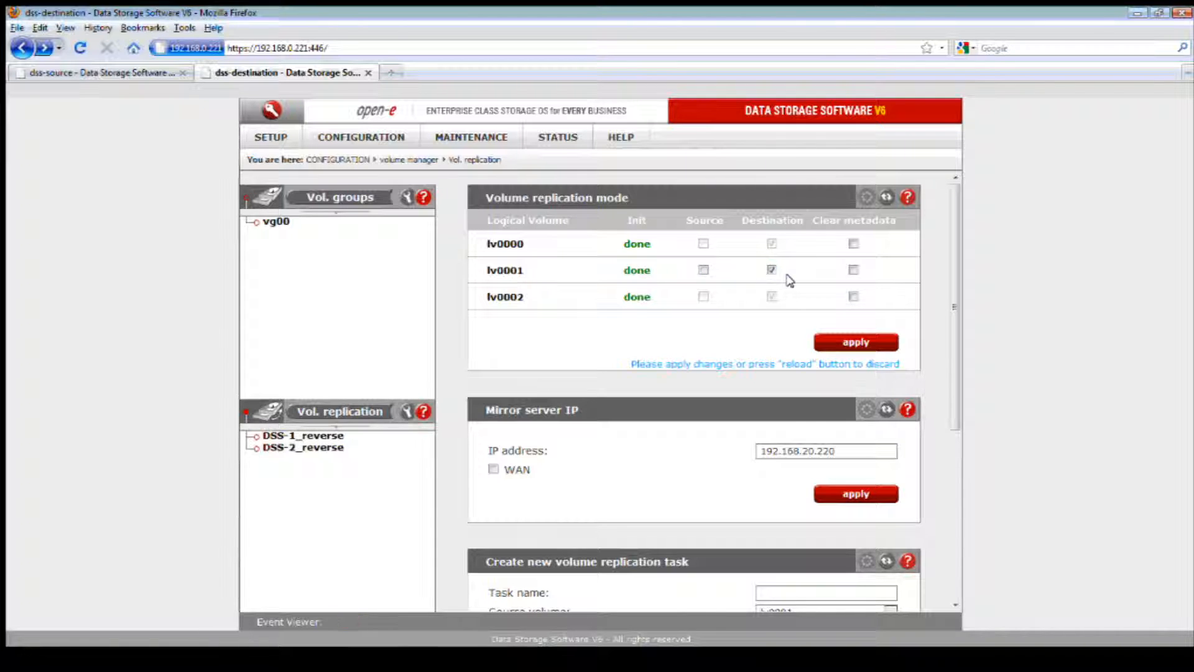
{"action": "left_click", "coordinate": [845, 344]}
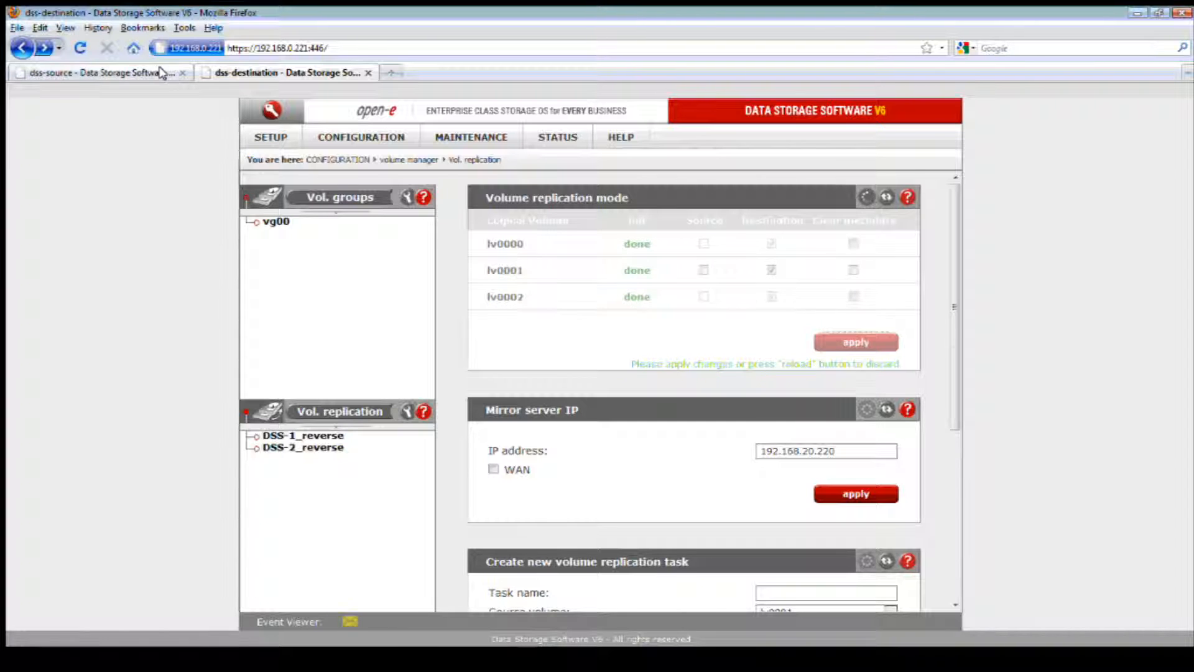
Switch to dss-source and check the volumes listed in its volume replication mode settings
{"action": "left_click", "coordinate": [156, 73]}
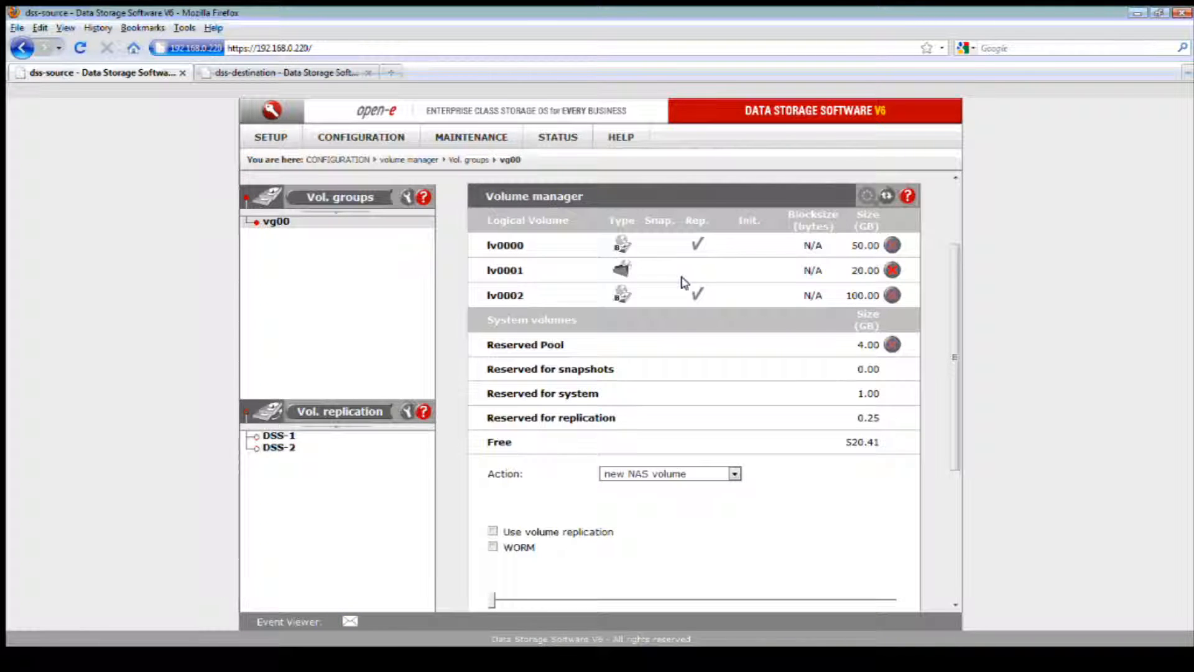
{"action": "left_click", "coordinate": [348, 415]}
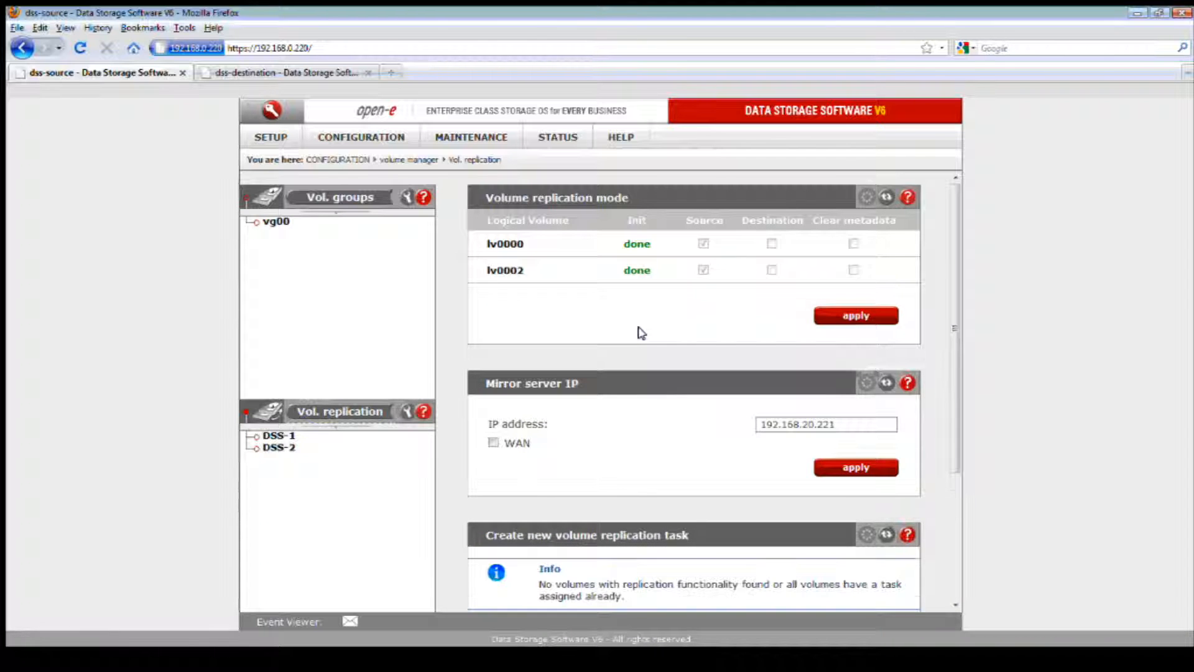
{"action": "left_click", "coordinate": [347, 136]}
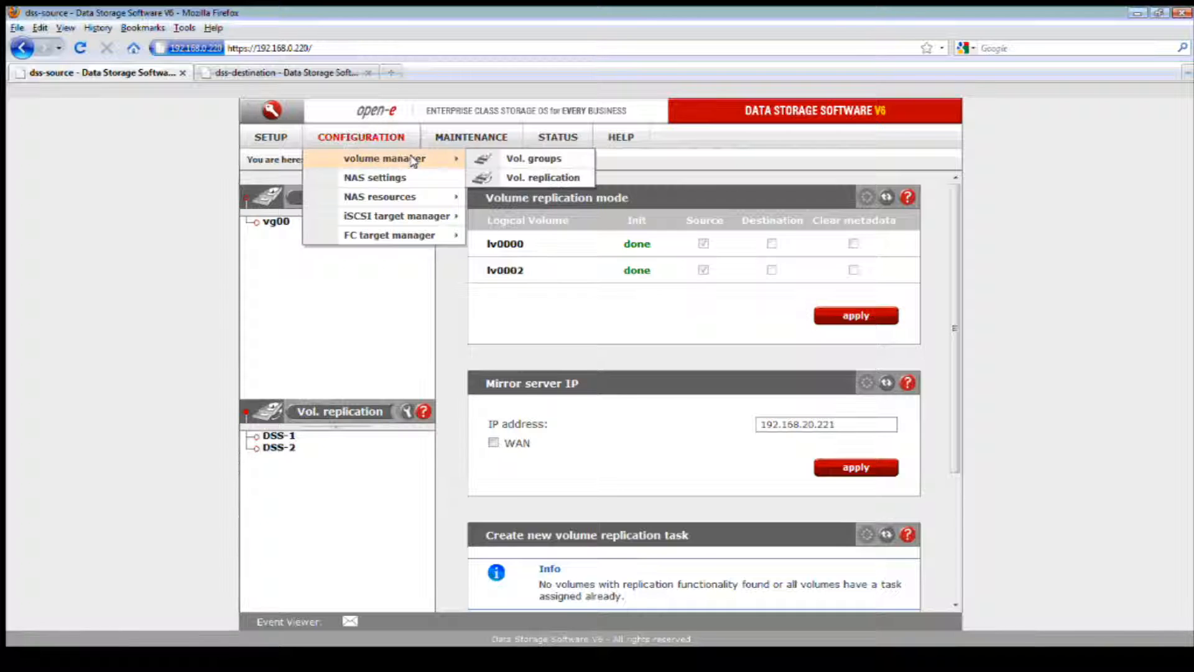
Try again to enable volume replication for lv0001 in vg00 on dss-source, applying the modification
{"action": "left_click", "coordinate": [274, 223]}
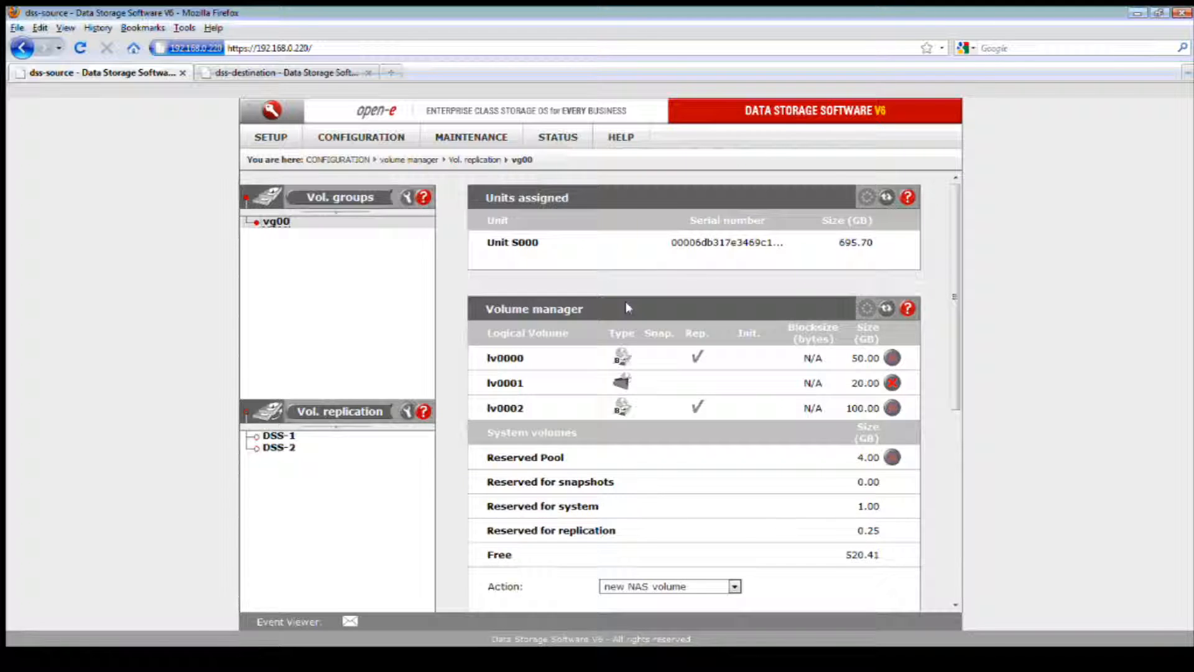
{"action": "scroll", "coordinate": [647, 324], "scroll_direction": "down", "scroll_amount": 5}
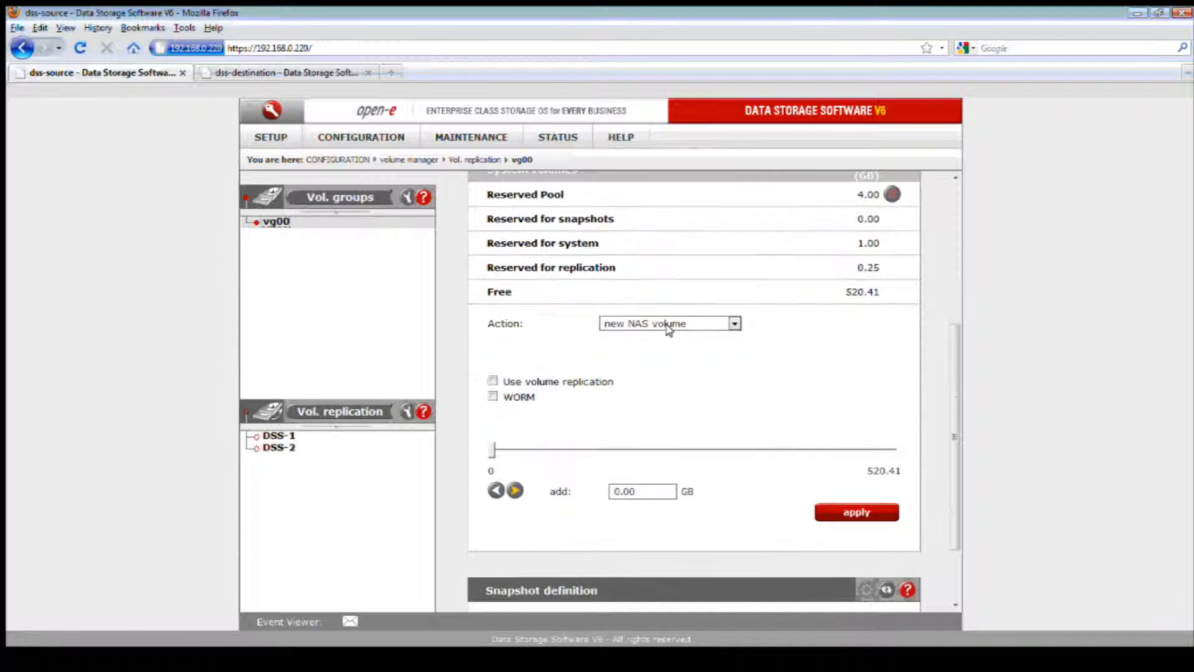
{"action": "left_click", "coordinate": [671, 323]}
{"action": "left_click", "coordinate": [672, 396]}
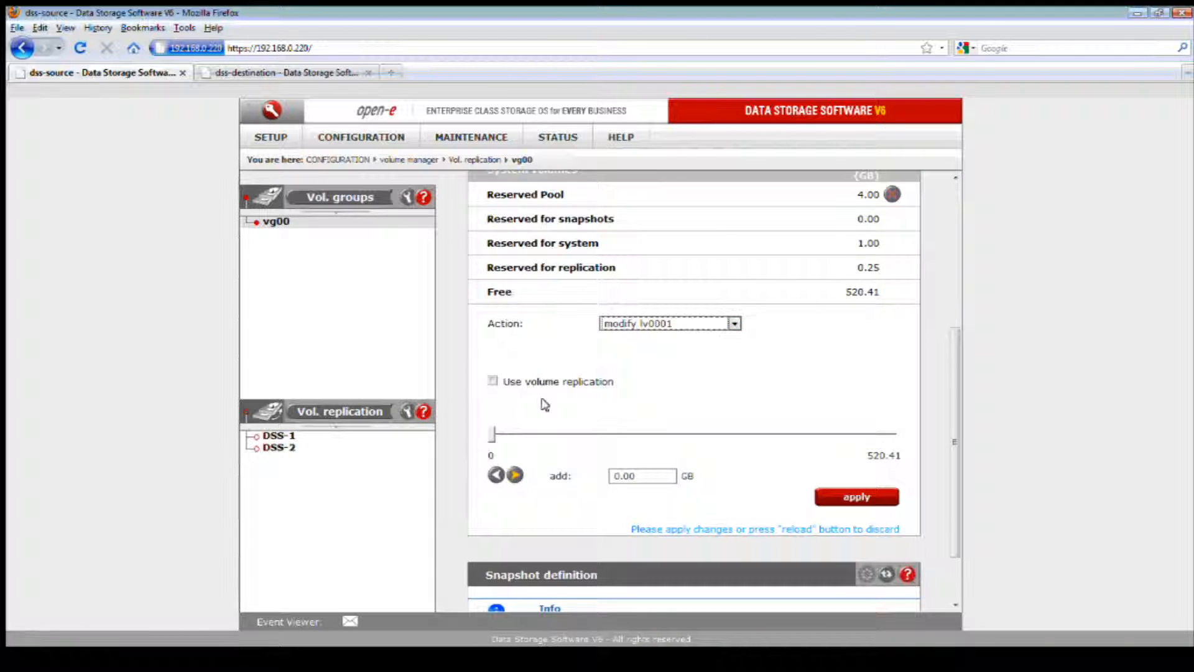
{"action": "left_click", "coordinate": [492, 382]}
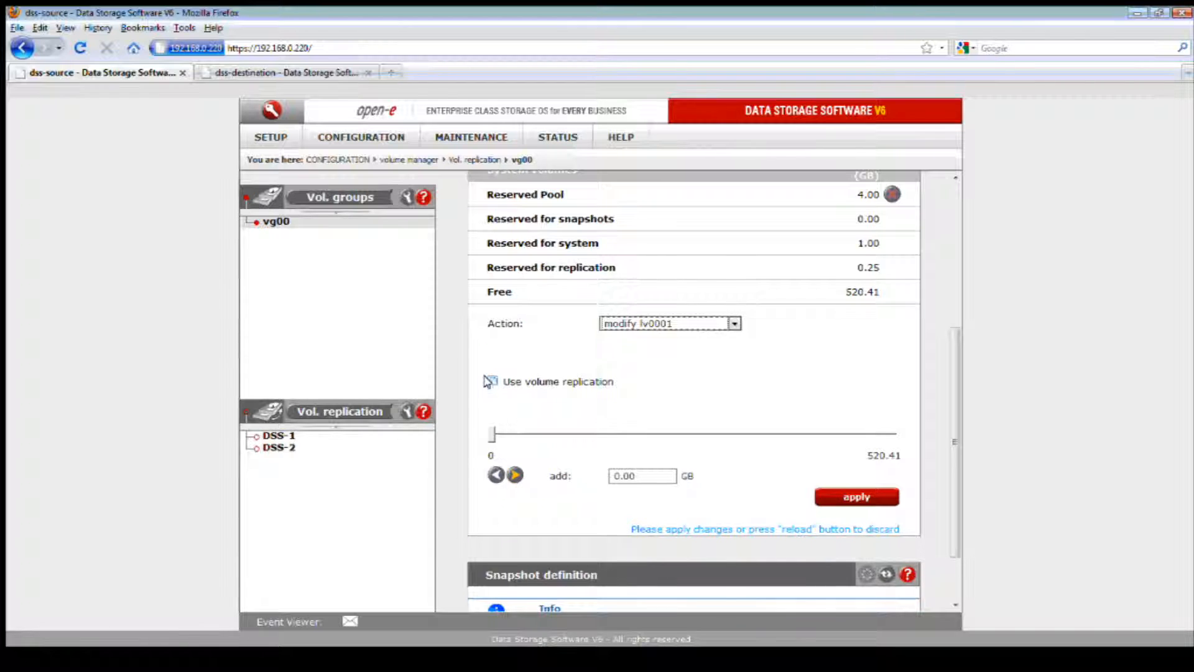
{"action": "left_click", "coordinate": [855, 498]}
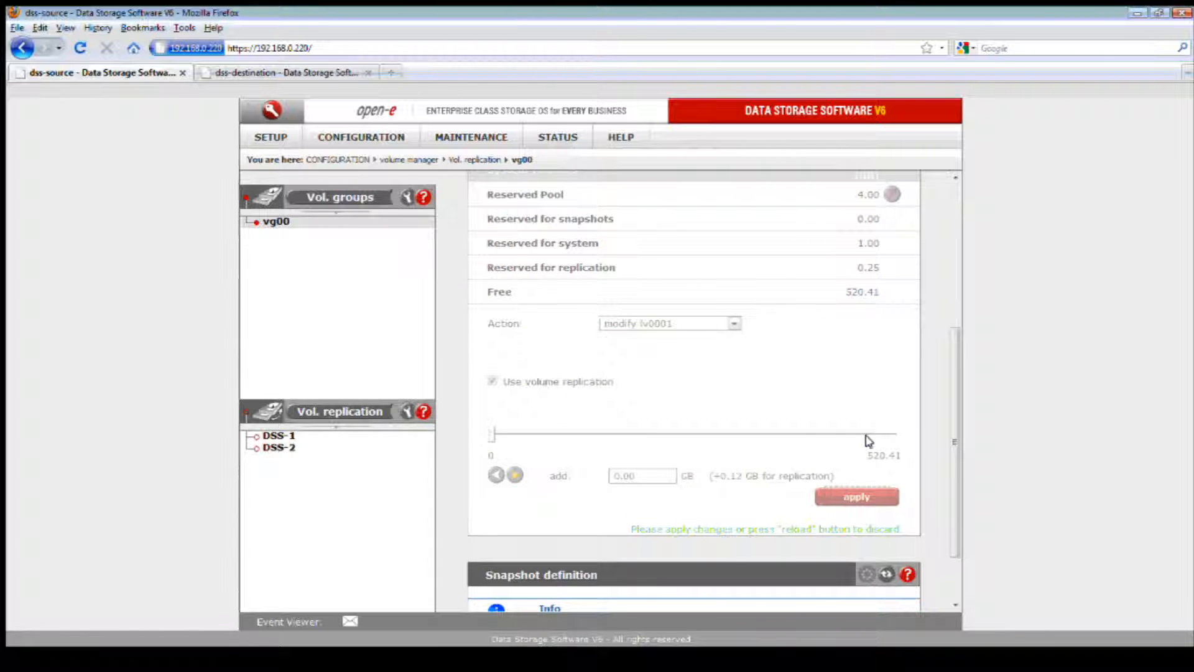
{"action": "scroll", "coordinate": [869, 440], "scroll_direction": "up", "scroll_amount": 5}
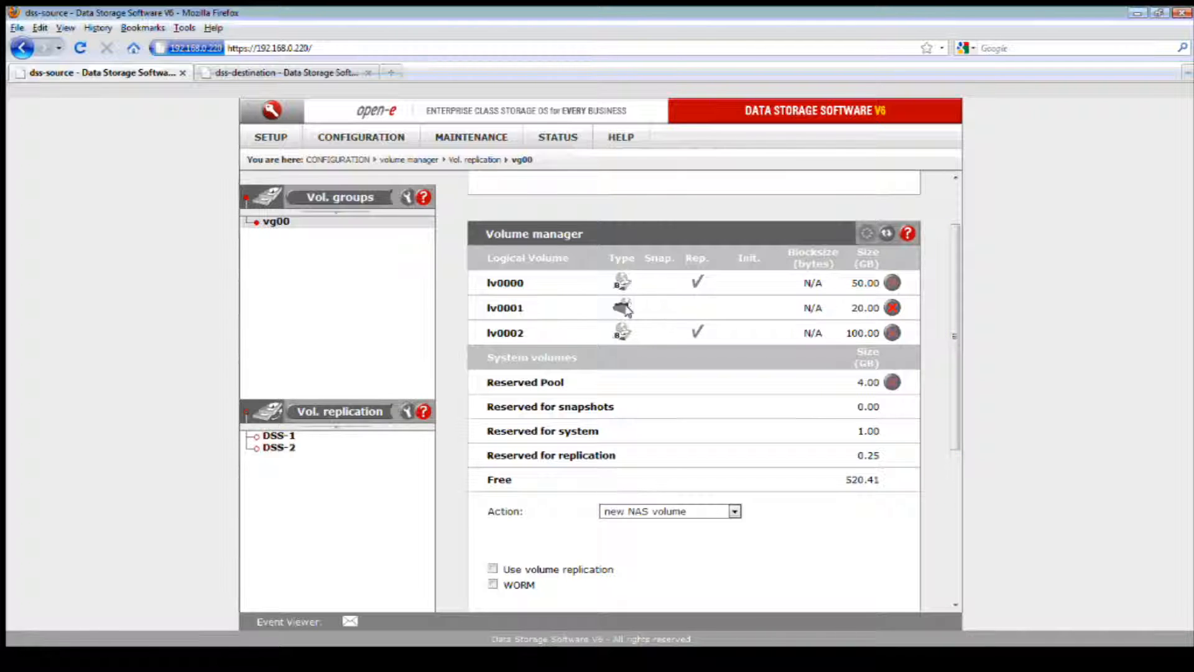
Create a new 20 GB NAS volume with volume replication enabled in vg00 on dss-source
{"action": "scroll", "coordinate": [622, 306], "scroll_direction": "down", "scroll_amount": 5}
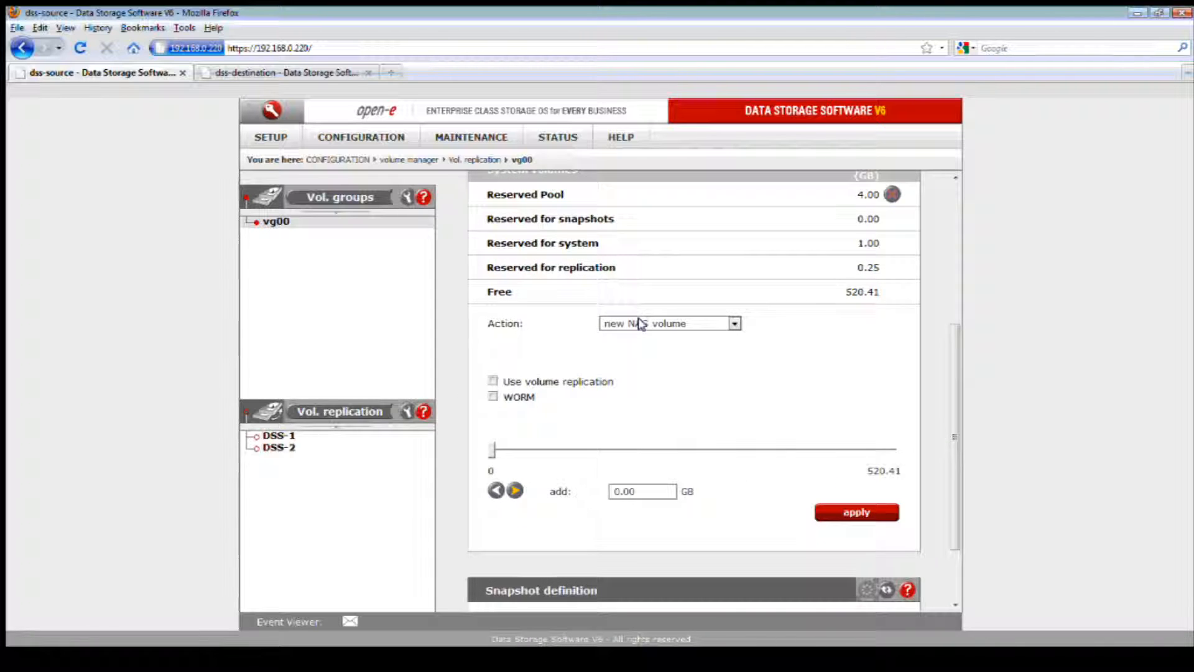
{"action": "left_click", "coordinate": [639, 323]}
{"action": "left_click", "coordinate": [642, 337]}
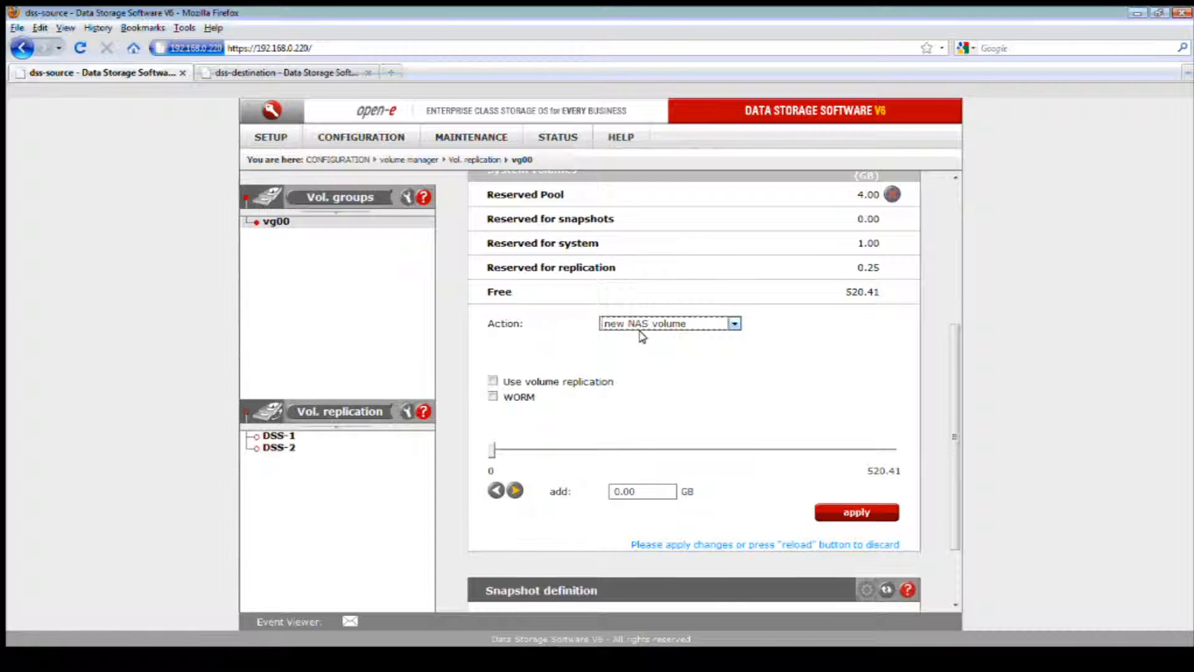
{"action": "left_click", "coordinate": [493, 381]}
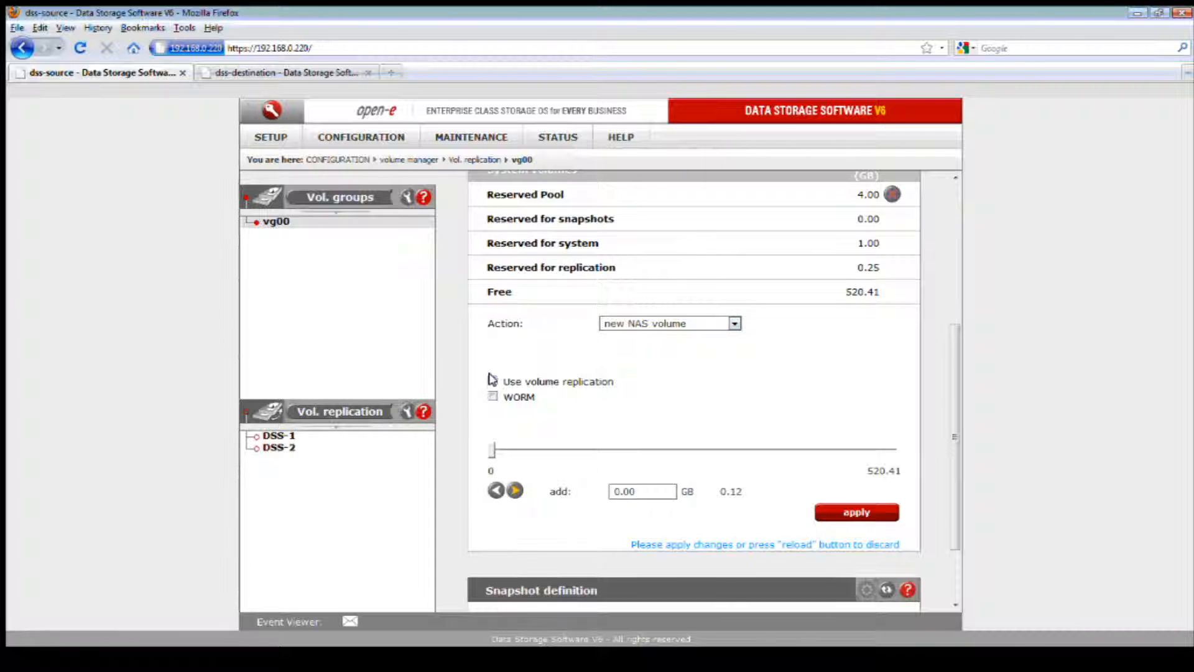
{"action": "double_click", "coordinate": [637, 491]}
{"action": "scroll", "coordinate": [779, 396], "scroll_direction": "up", "scroll_amount": 3}
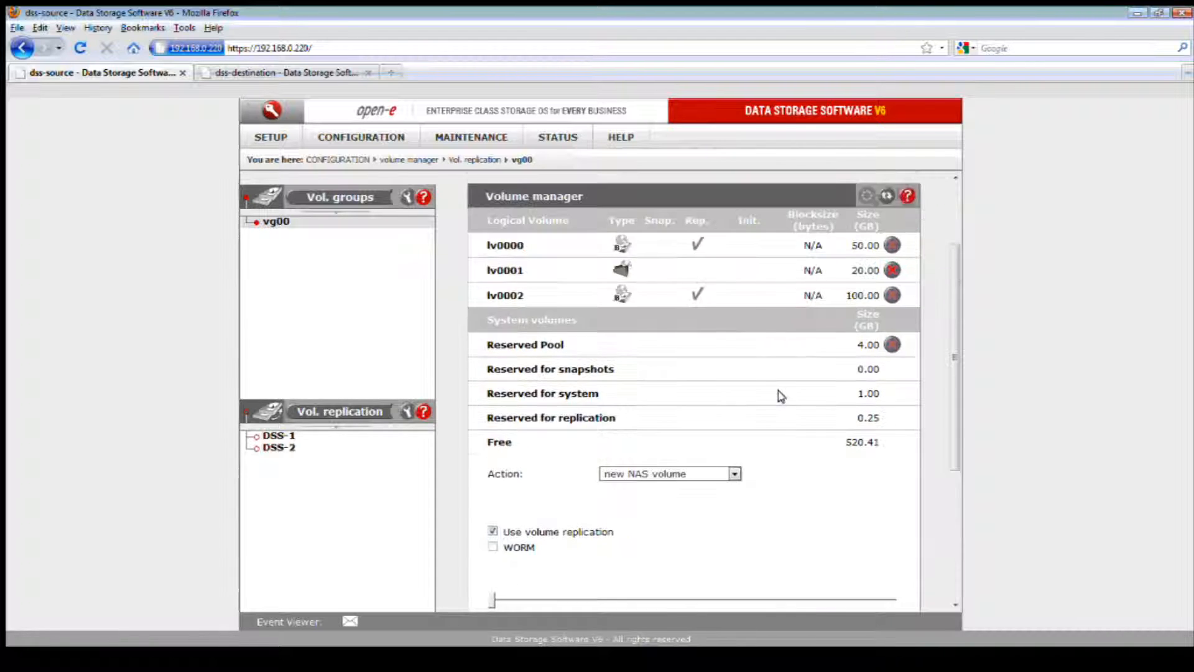
{"action": "scroll", "coordinate": [777, 398], "scroll_direction": "down", "scroll_amount": 5}
{"action": "type", "text": "20"}
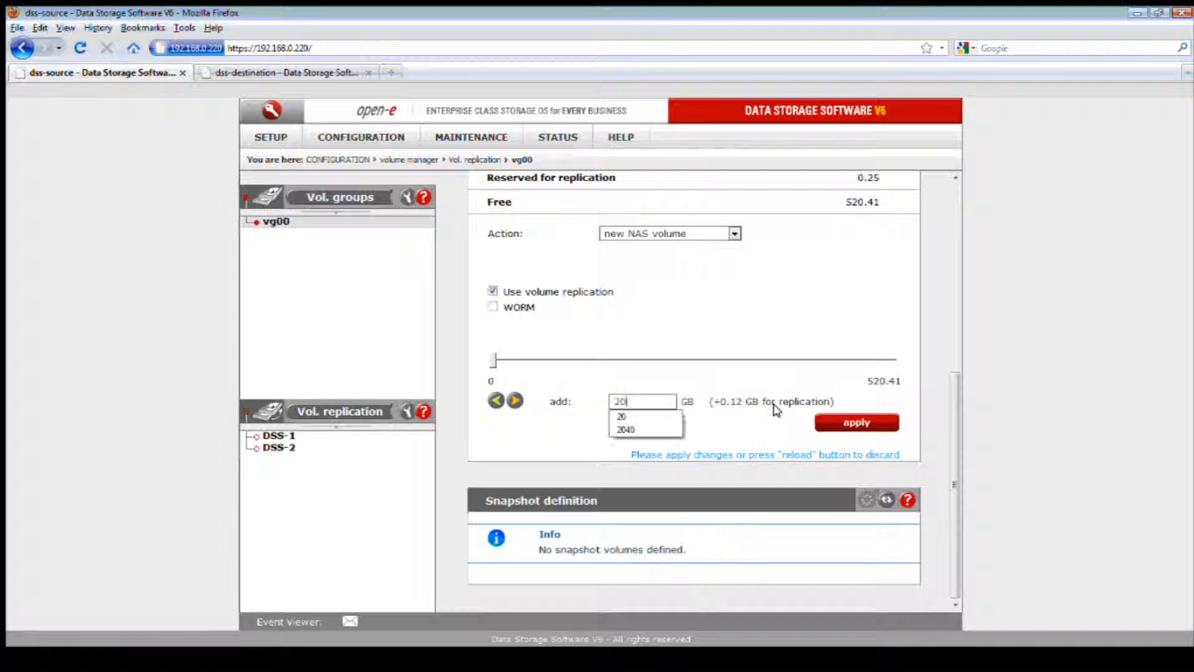
{"action": "left_click", "coordinate": [854, 425]}
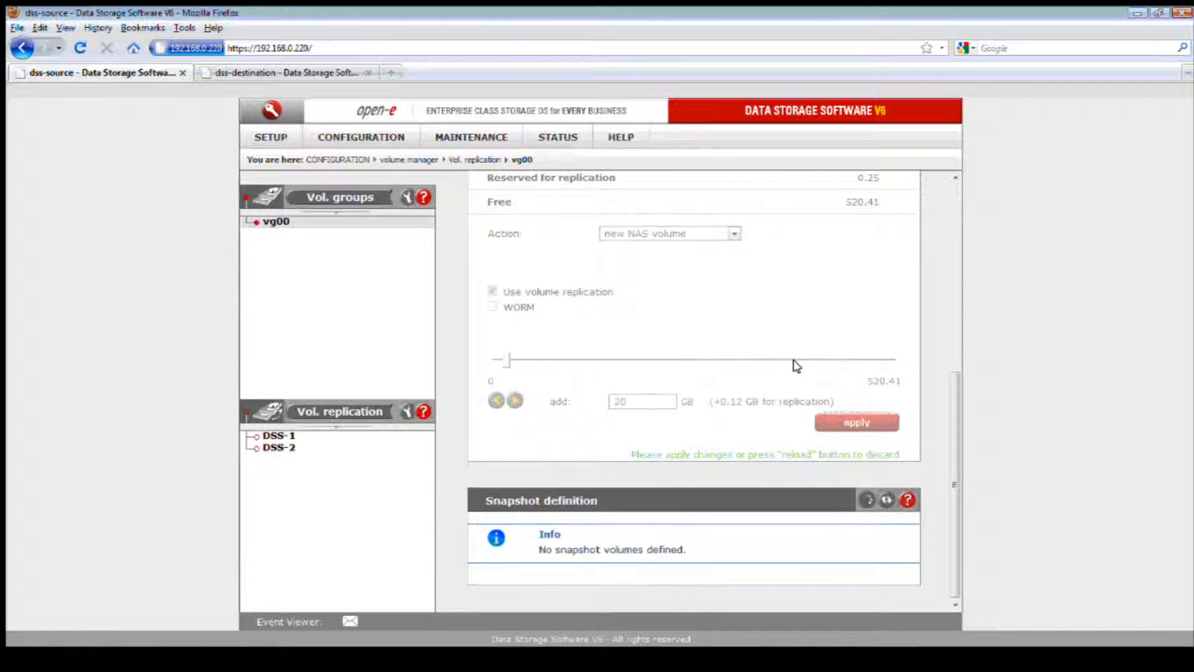
Reload the volume manager and check the logical volume list for the new NAS volume
{"action": "scroll", "coordinate": [575, 347], "scroll_direction": "up", "scroll_amount": 2}
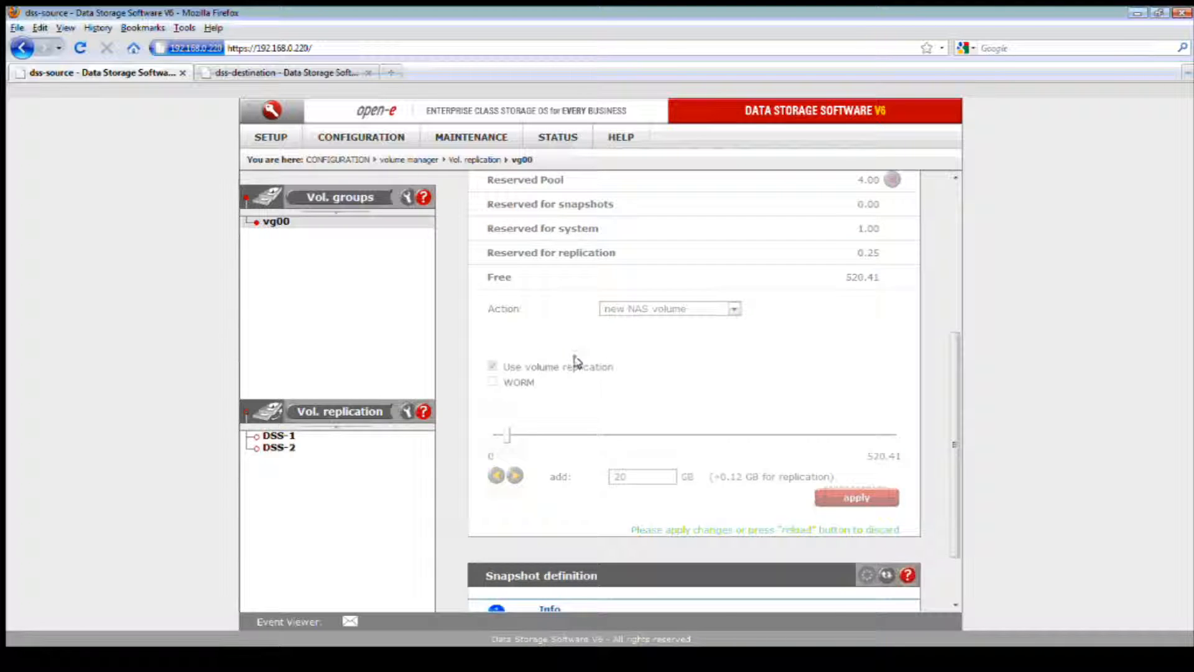
{"action": "scroll", "coordinate": [642, 399], "scroll_direction": "up", "scroll_amount": 4}
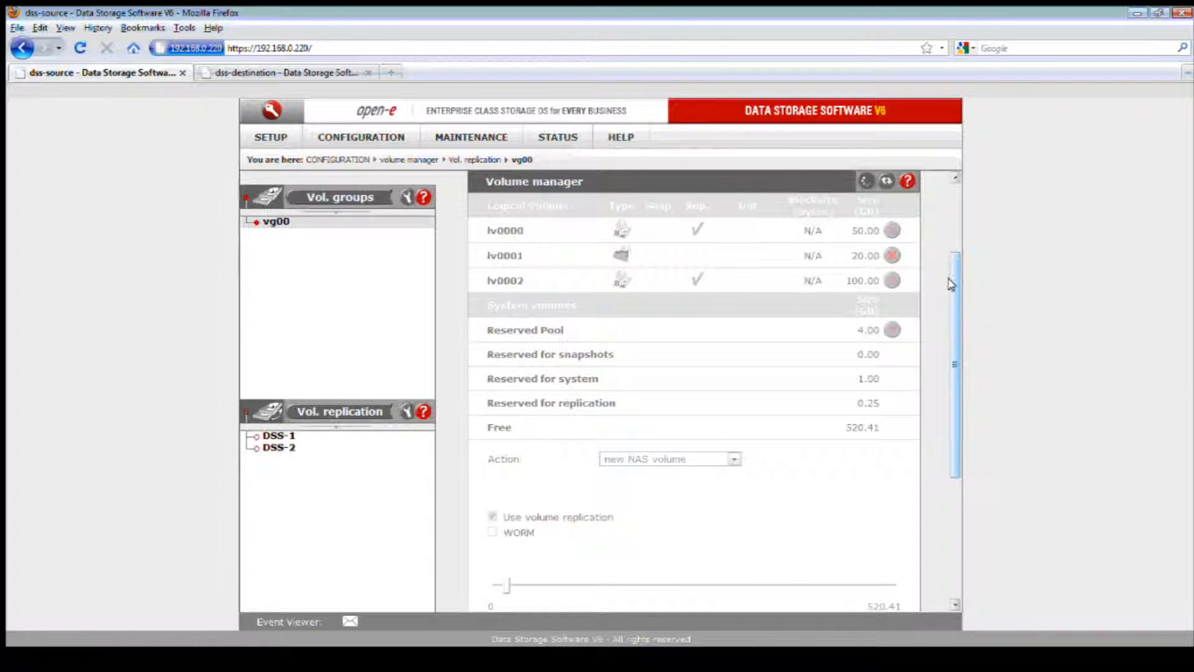
{"action": "left_click_drag", "start_coordinate": [950, 279], "coordinate": [942, 304]}
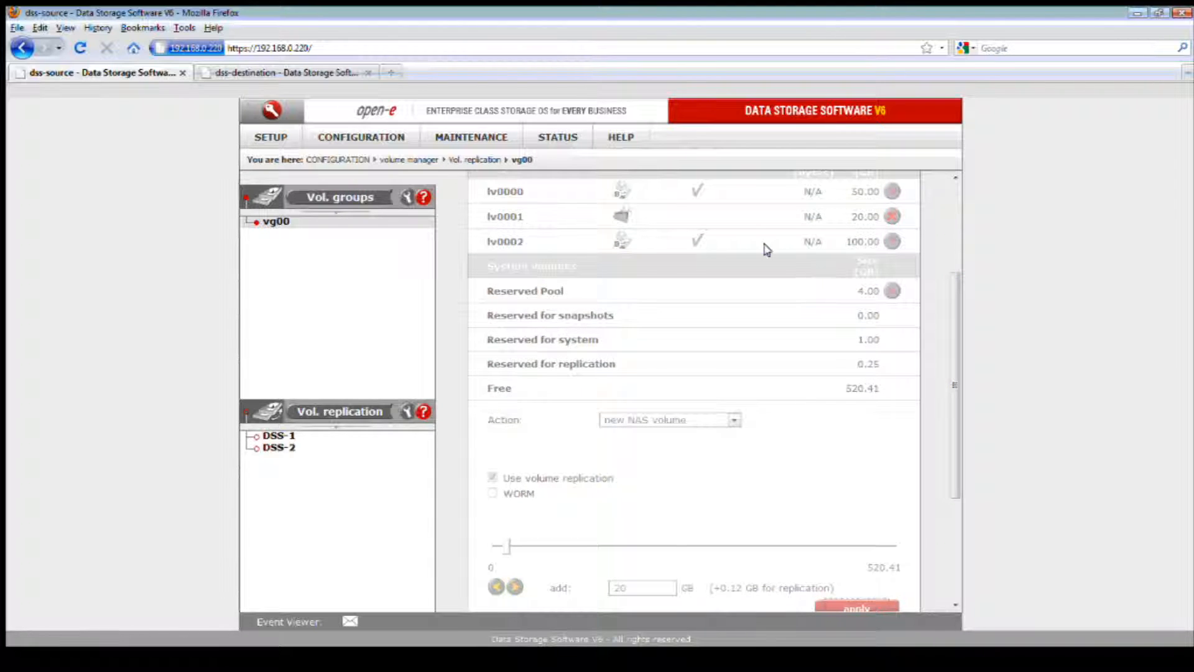
{"action": "scroll", "coordinate": [744, 254], "scroll_direction": "up", "scroll_amount": 3}
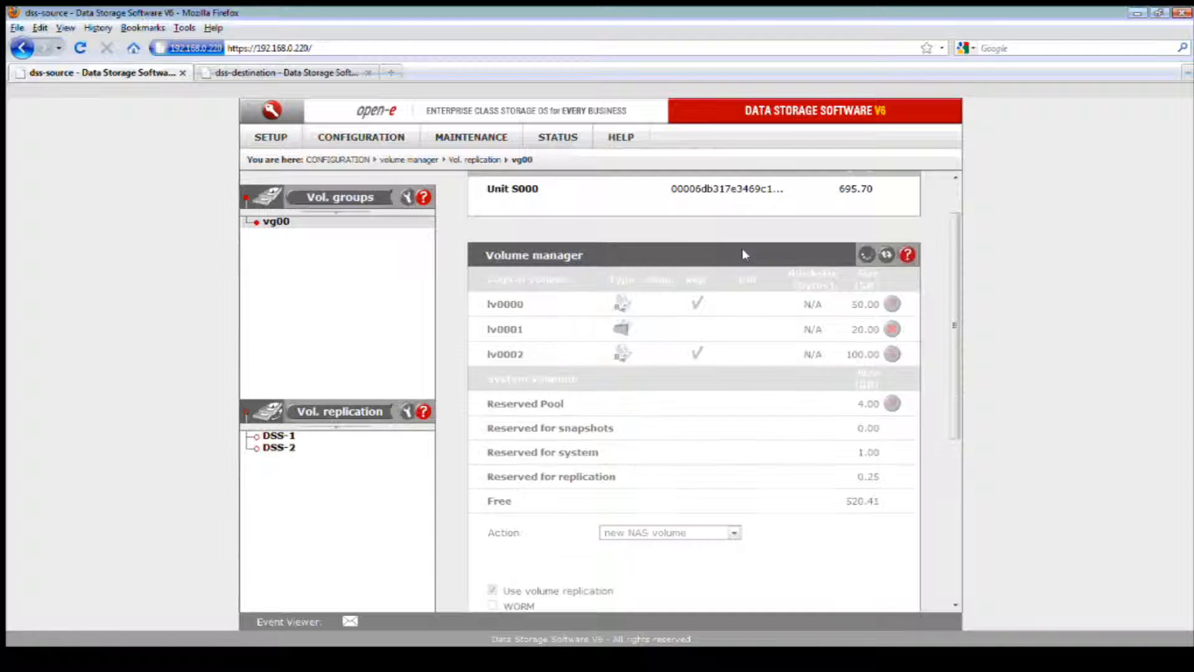
{"action": "left_click", "coordinate": [885, 256]}
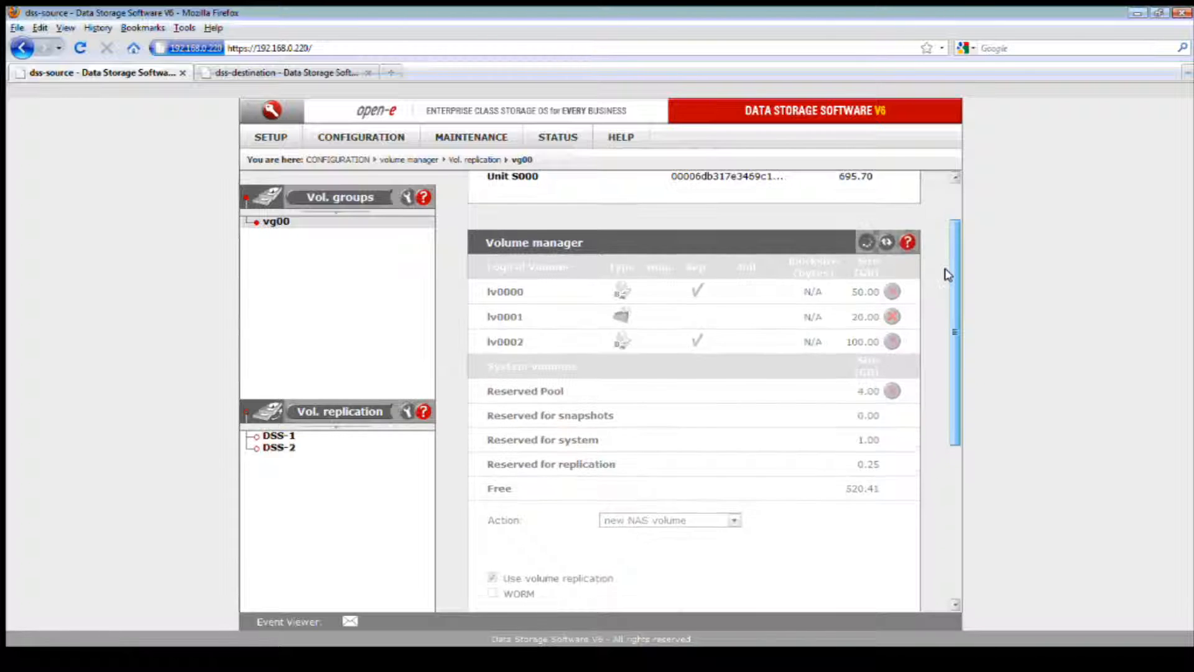
{"action": "left_click_drag", "start_coordinate": [948, 273], "coordinate": [943, 235]}
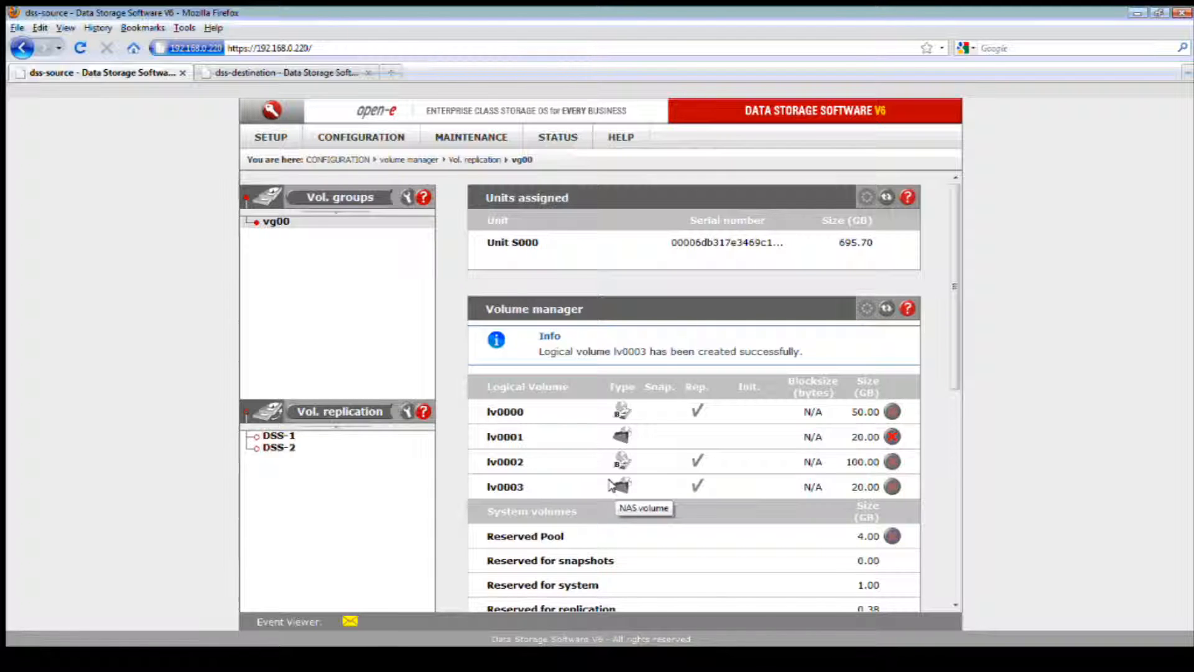
Apply the Source volume replication mode for lv0003 on dss-source, then check the replication modes on dss-destination
{"action": "left_click", "coordinate": [349, 413]}
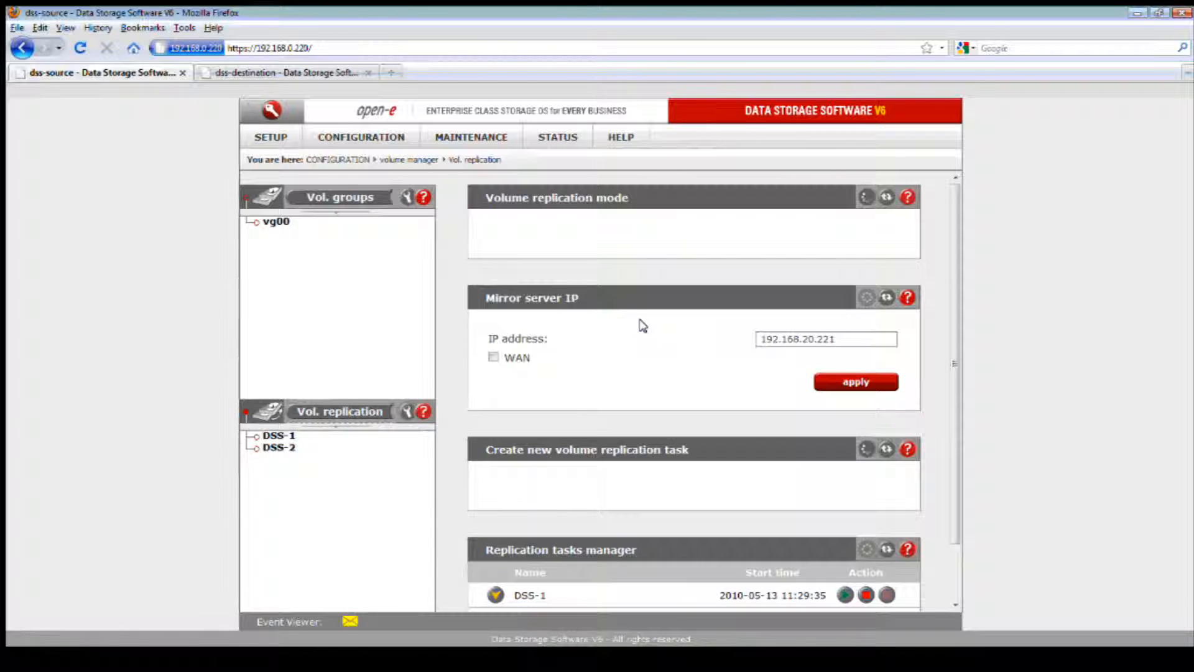
{"action": "left_click", "coordinate": [850, 342]}
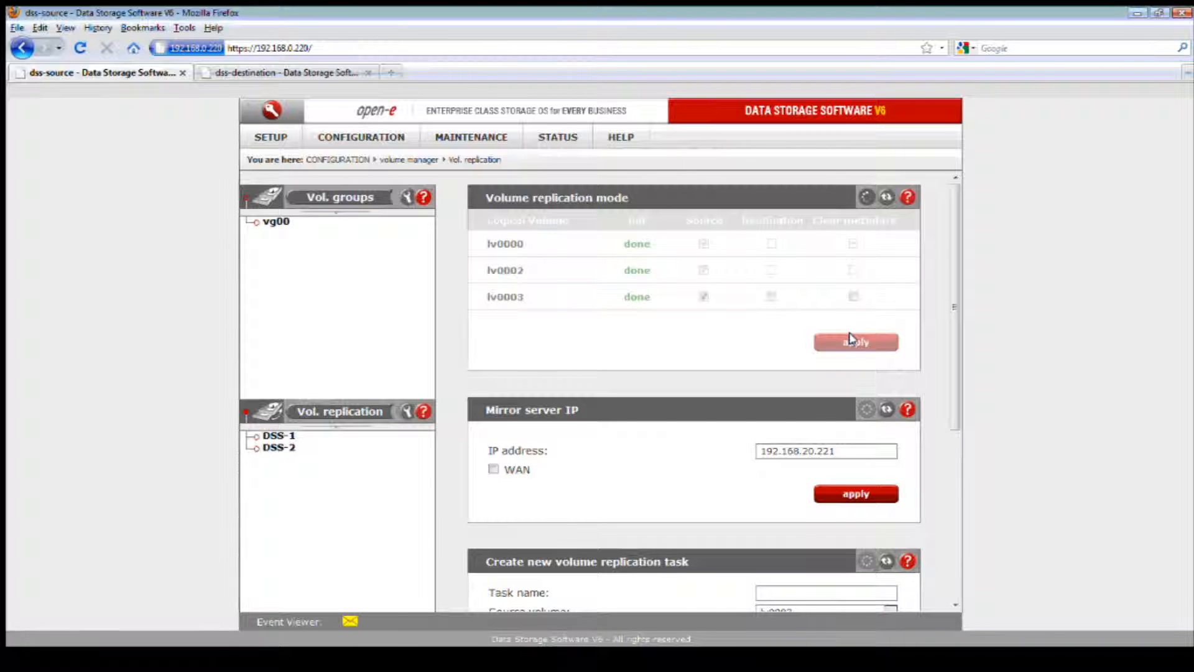
{"action": "left_click", "coordinate": [314, 69]}
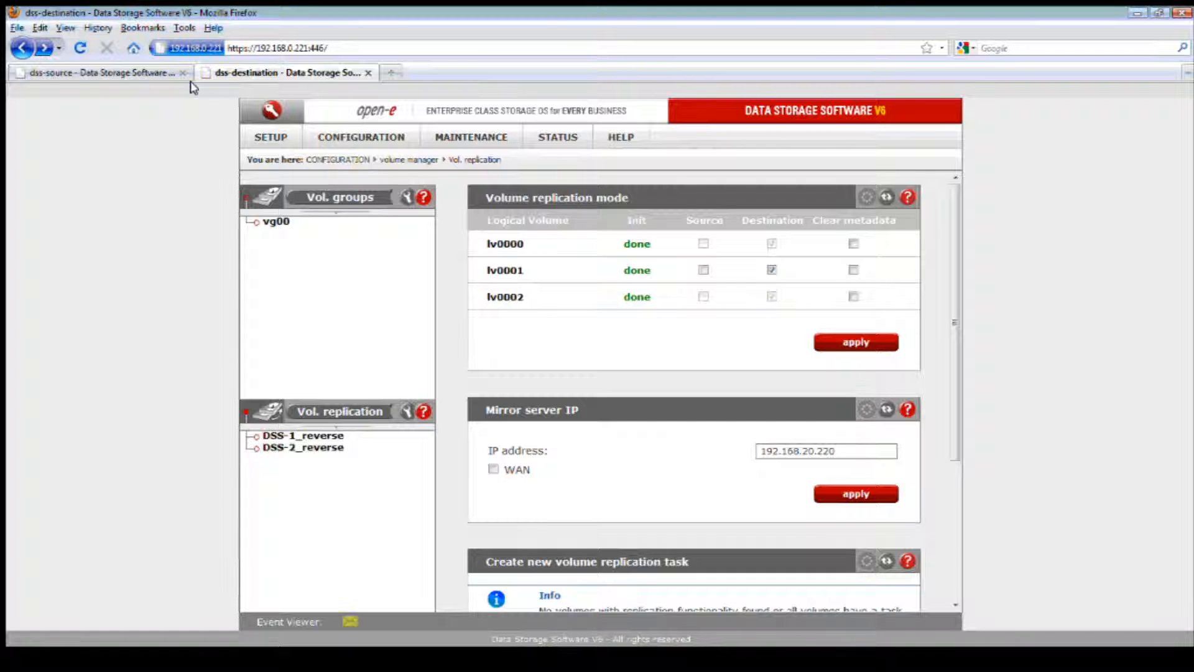
Back on dss-source, name the new volume replication task NAS-Rep, with source volume lv0003 and destination volume lv0001
{"action": "left_click", "coordinate": [133, 72]}
{"action": "scroll", "coordinate": [709, 318], "scroll_direction": "down", "scroll_amount": 2}
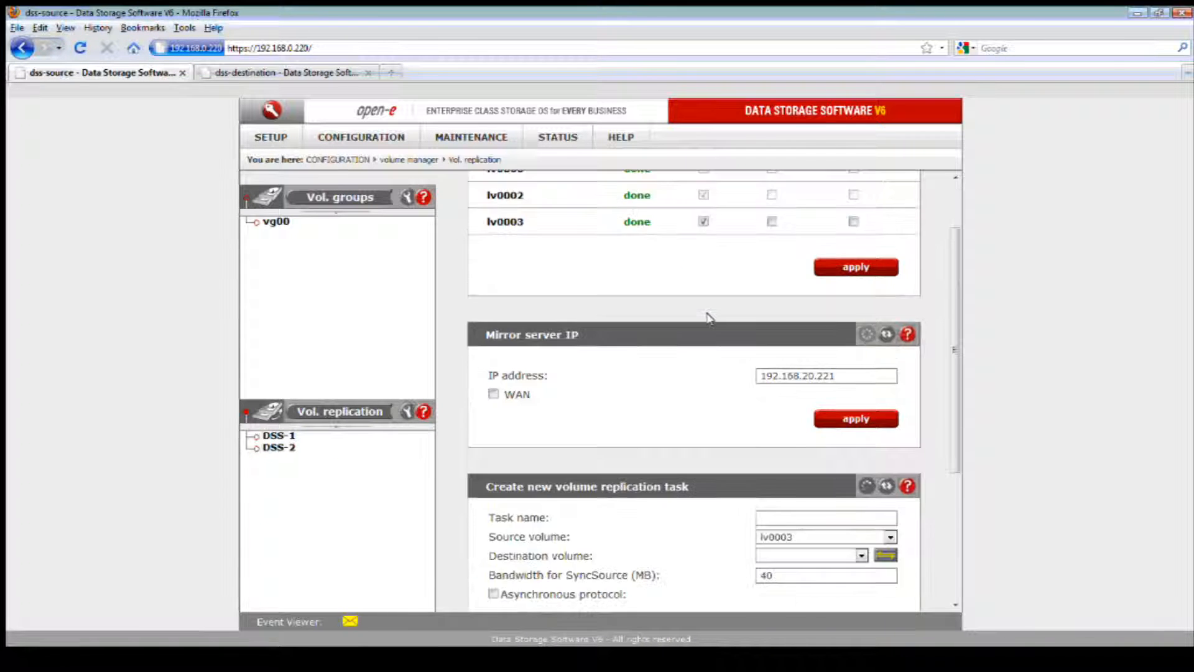
{"action": "scroll", "coordinate": [709, 318], "scroll_direction": "down", "scroll_amount": 2}
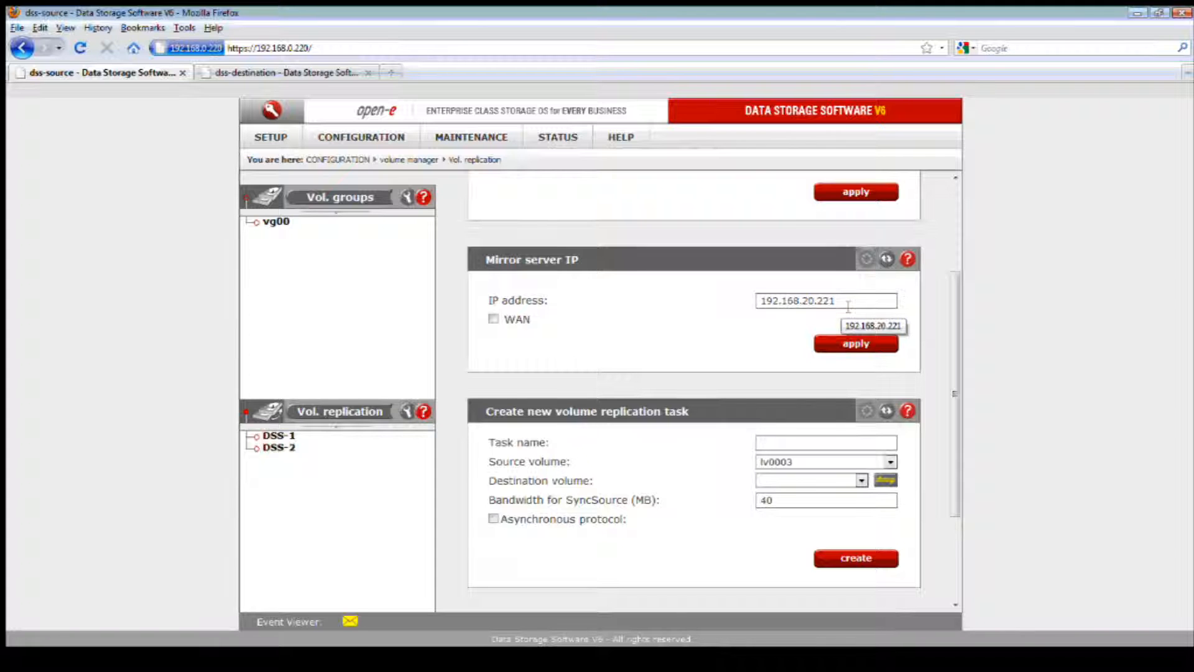
{"action": "scroll", "coordinate": [829, 394], "scroll_direction": "down", "scroll_amount": 2}
{"action": "double_click", "coordinate": [785, 368]}
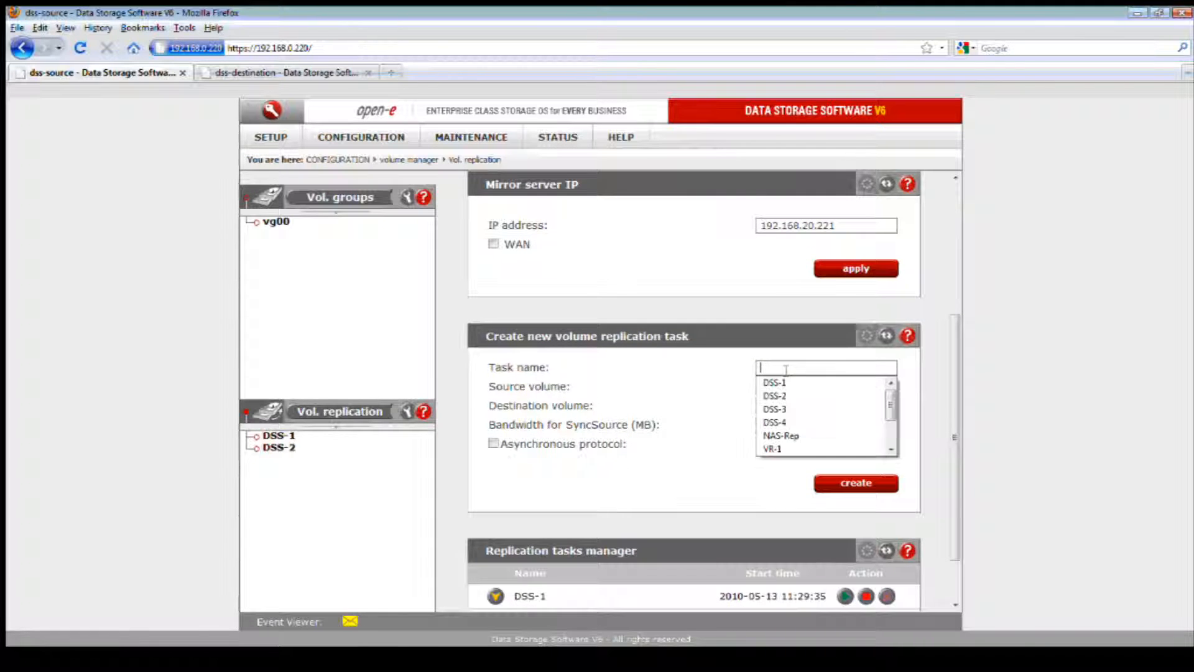
{"action": "left_click", "coordinate": [786, 371]}
{"action": "left_click", "coordinate": [786, 371]}
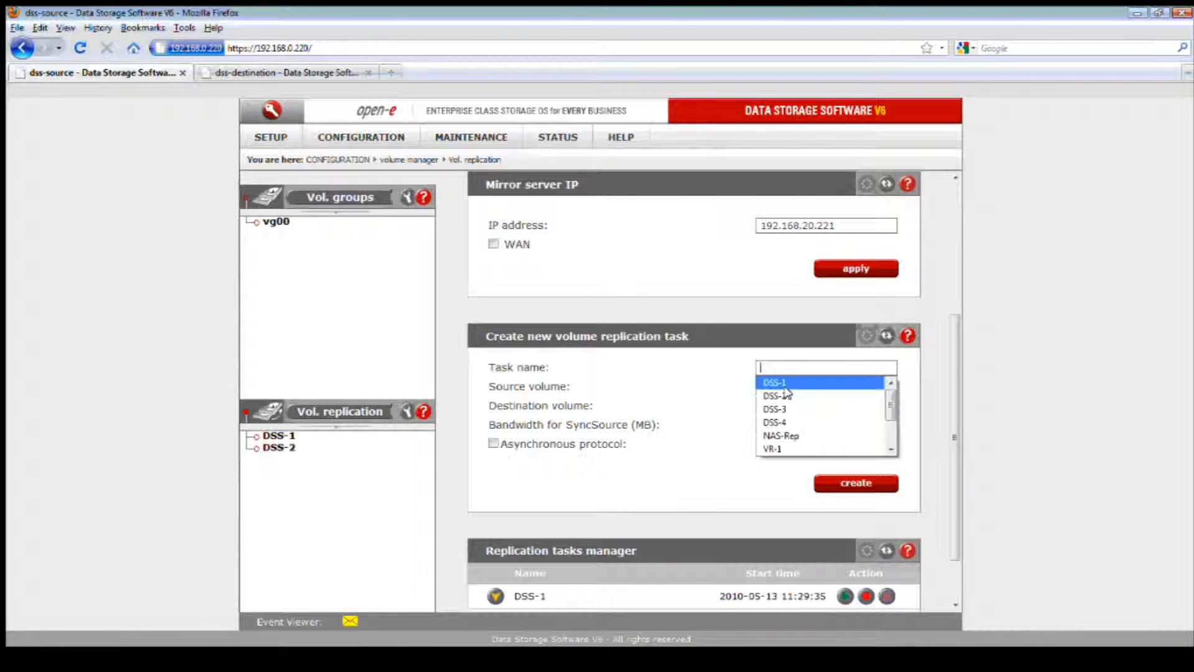
{"action": "left_click", "coordinate": [807, 434]}
{"action": "left_click", "coordinate": [879, 405]}
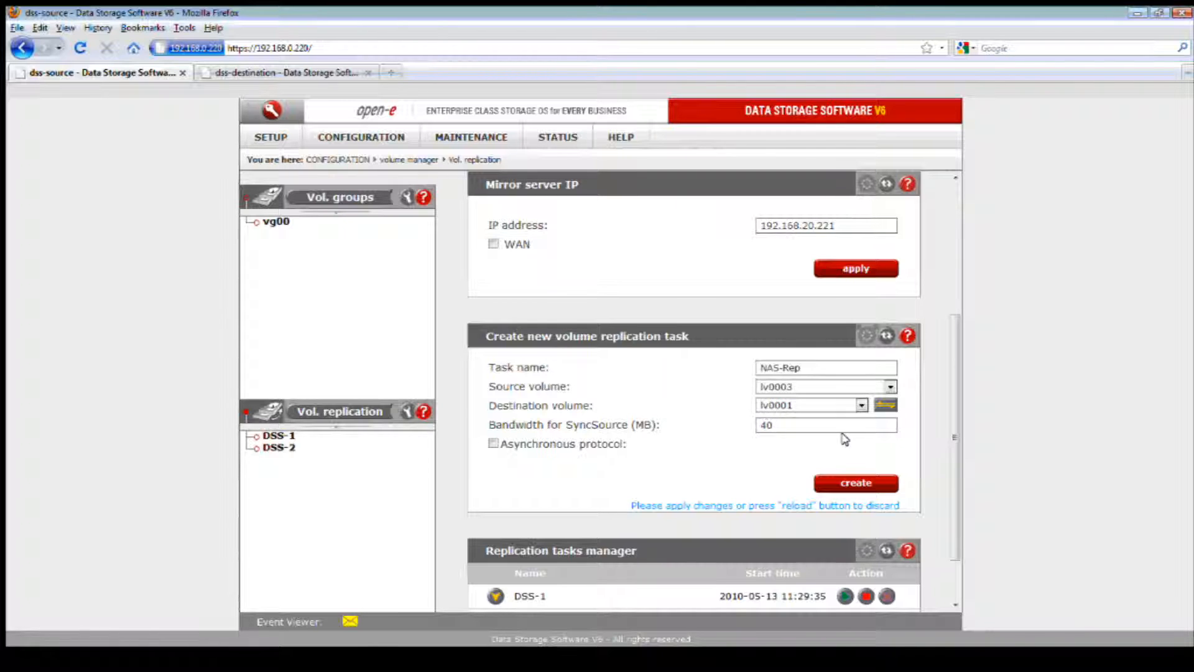
Create the NAS-Rep replication task and start it in the replication tasks manager
{"action": "scroll", "coordinate": [860, 446], "scroll_direction": "down", "scroll_amount": 1}
{"action": "left_click", "coordinate": [863, 484]}
{"action": "scroll", "coordinate": [863, 447], "scroll_direction": "down", "scroll_amount": 1}
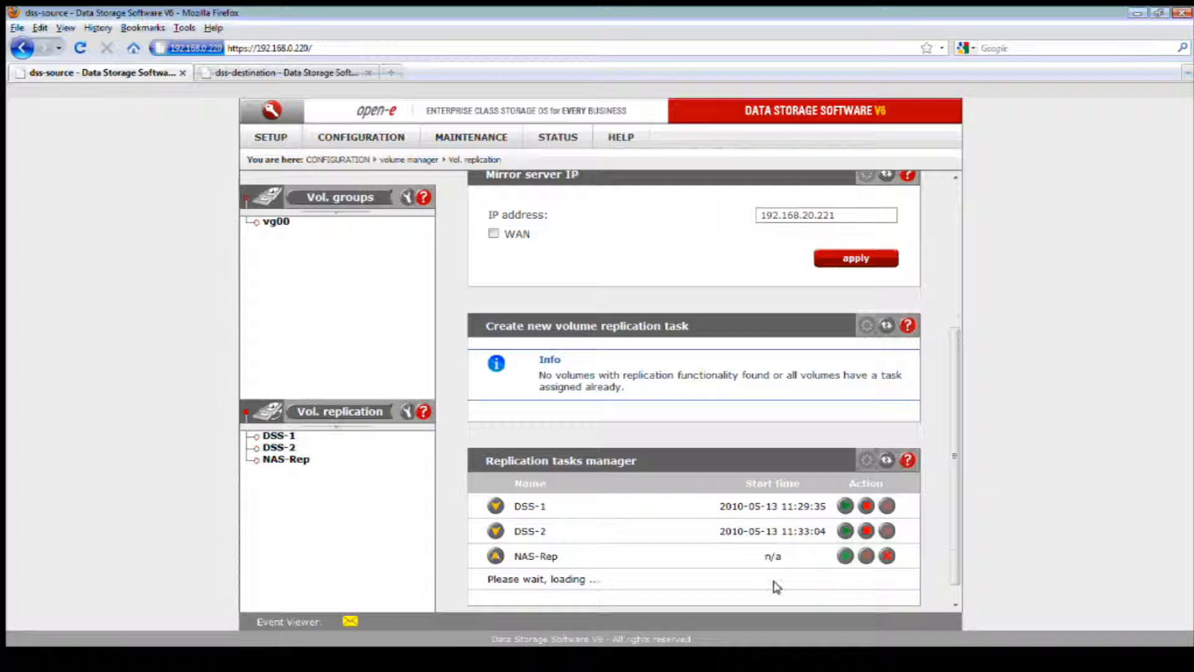
{"action": "left_click", "coordinate": [845, 555]}
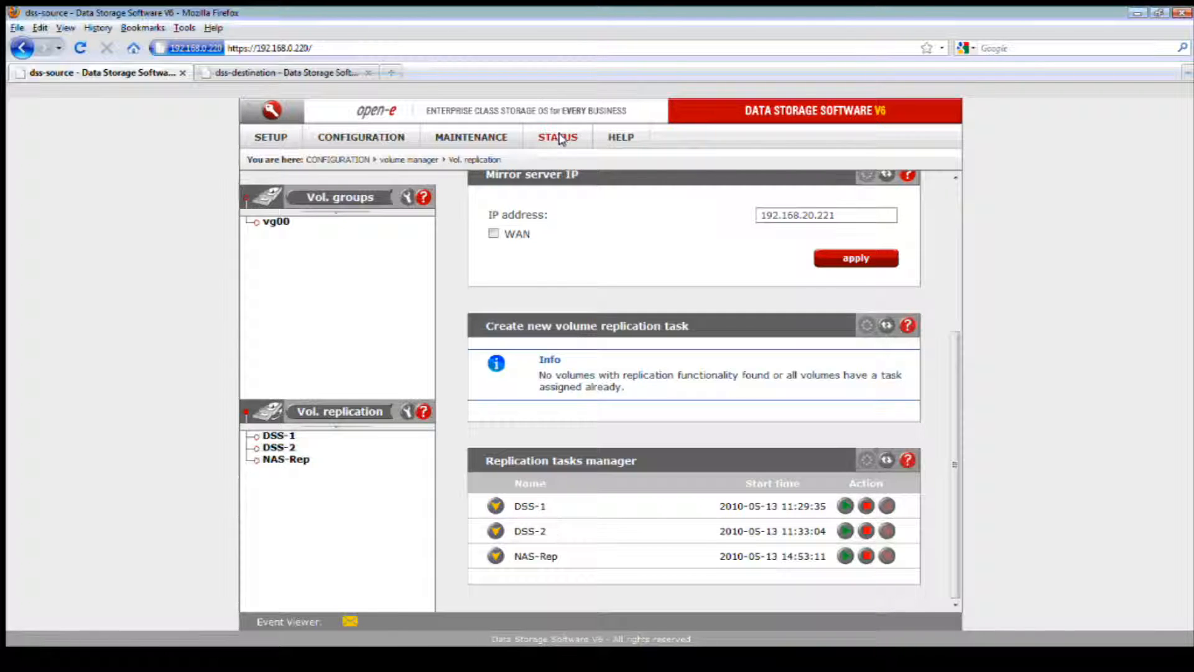
Open the task status page on dss-source and reload the running tasks list to look for NAS-Rep
{"action": "mouse_move", "coordinate": [559, 135]}
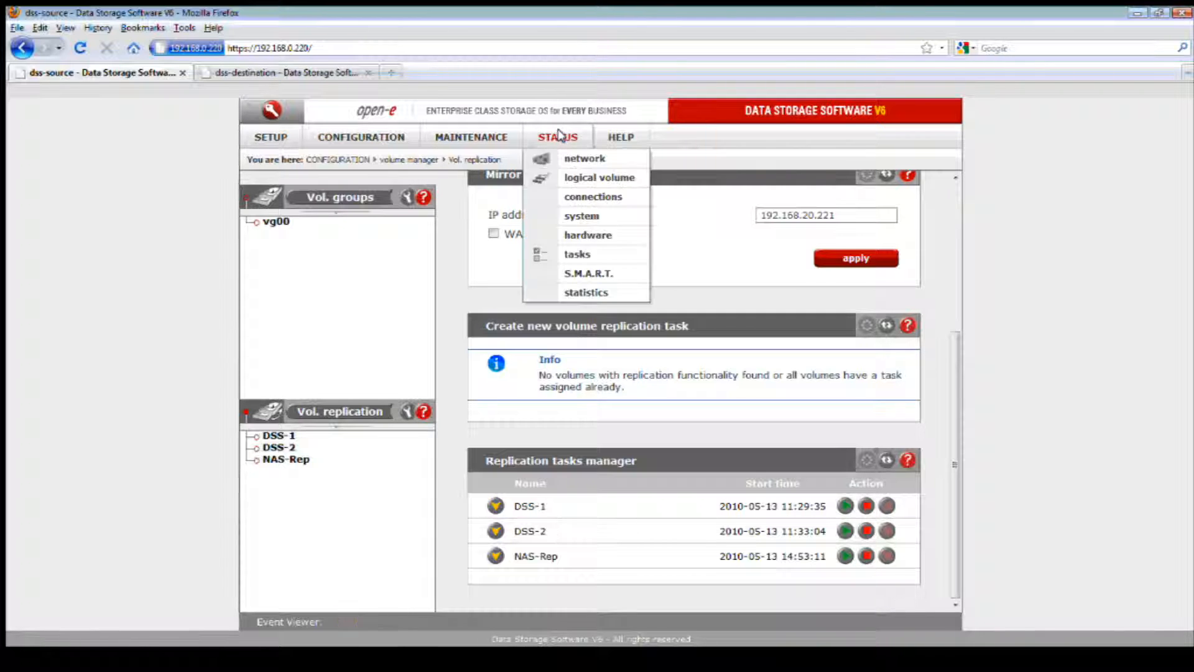
{"action": "left_click", "coordinate": [611, 255]}
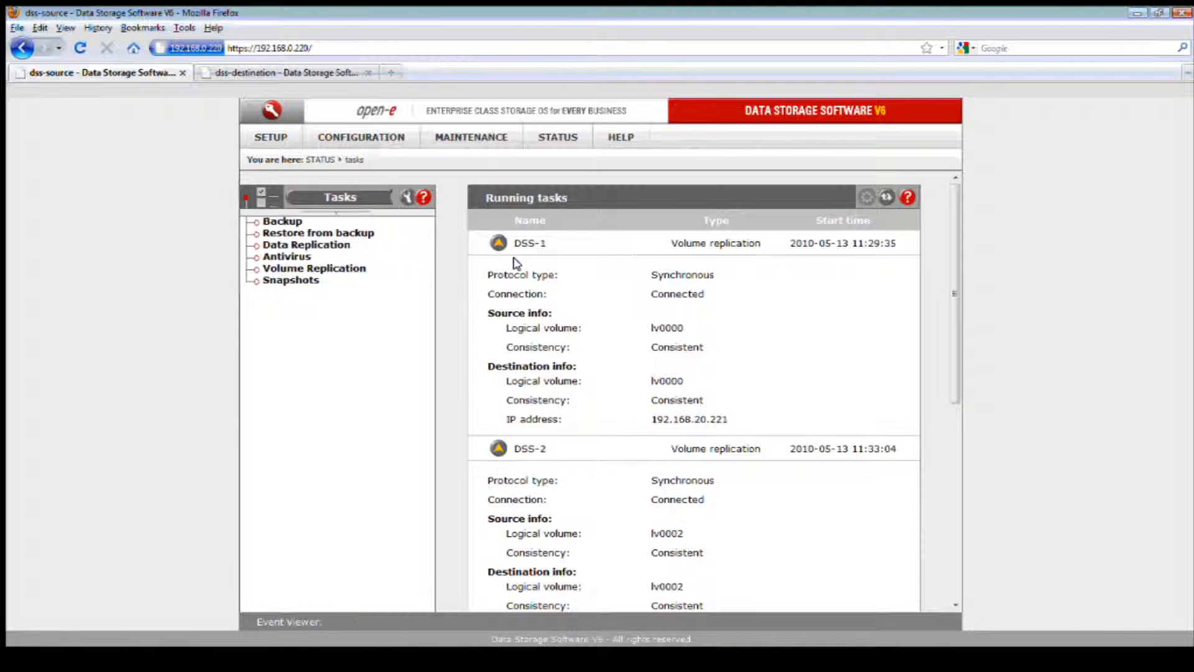
{"action": "scroll", "coordinate": [598, 309], "scroll_direction": "down", "scroll_amount": 5}
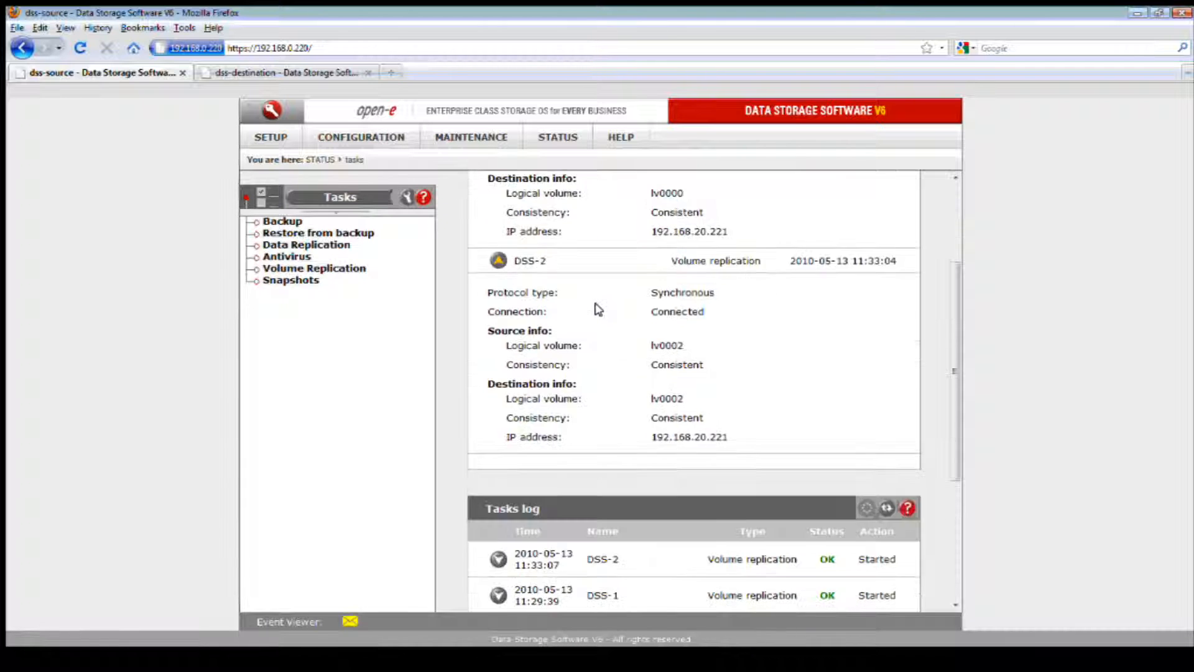
{"action": "scroll", "coordinate": [597, 310], "scroll_direction": "up", "scroll_amount": 5}
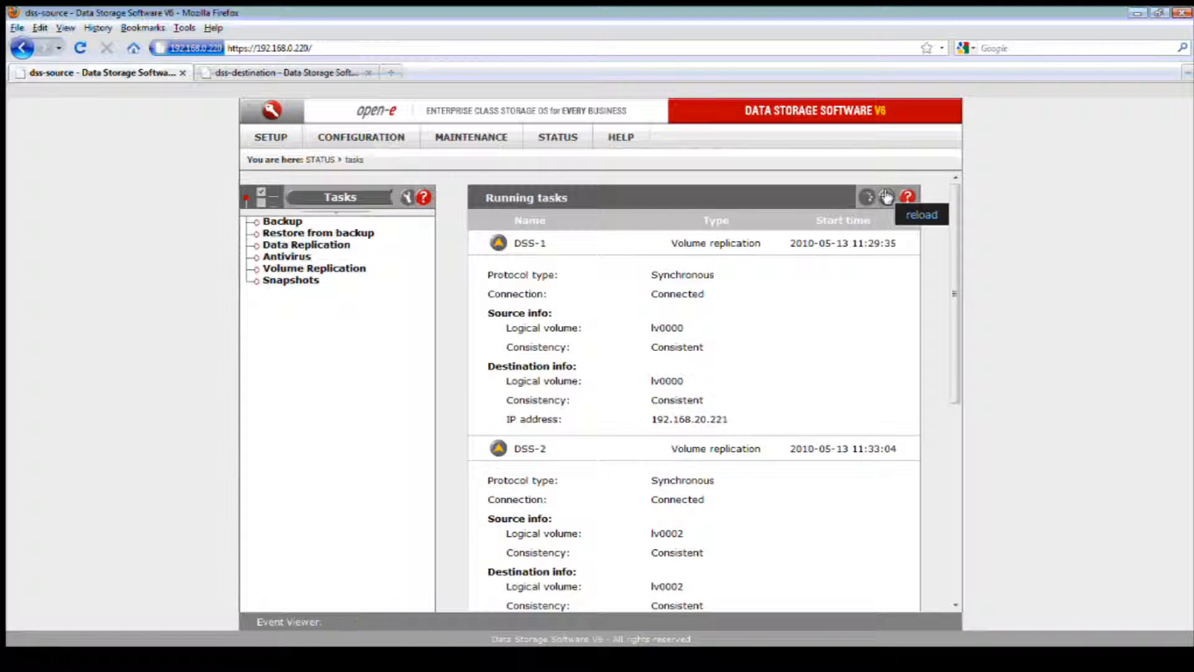
{"action": "left_click", "coordinate": [886, 198]}
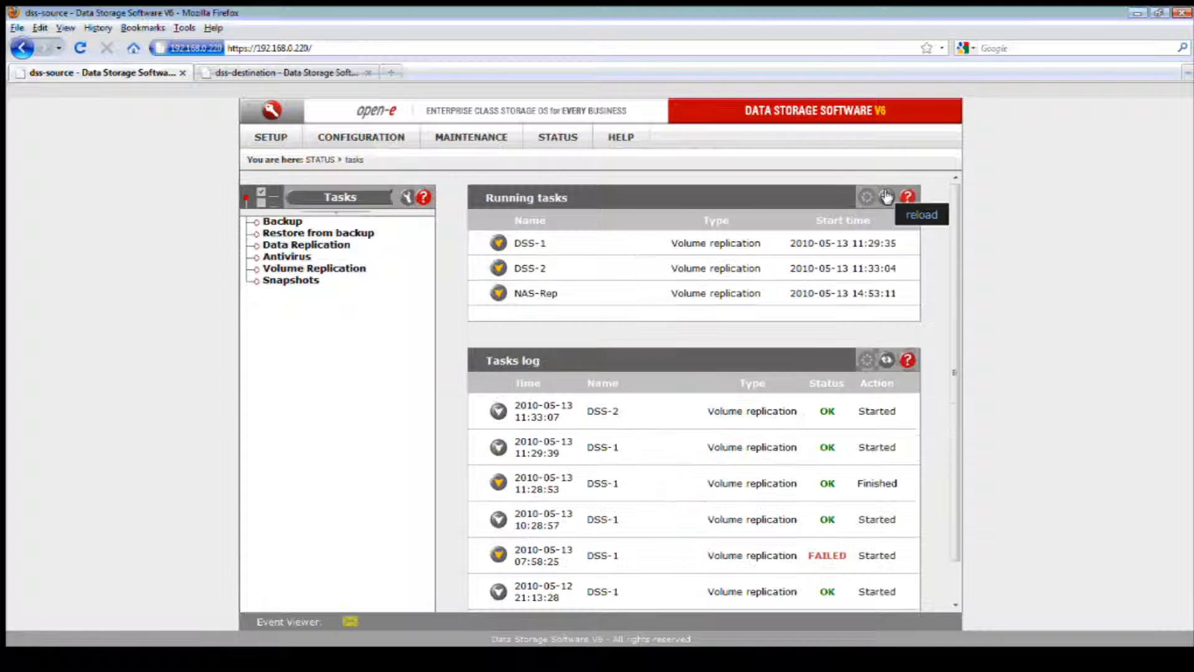
Examine the NAS-Rep task's replication progress and the consistency of its source and destination volumes, and collapse its details
{"action": "left_click", "coordinate": [497, 294]}
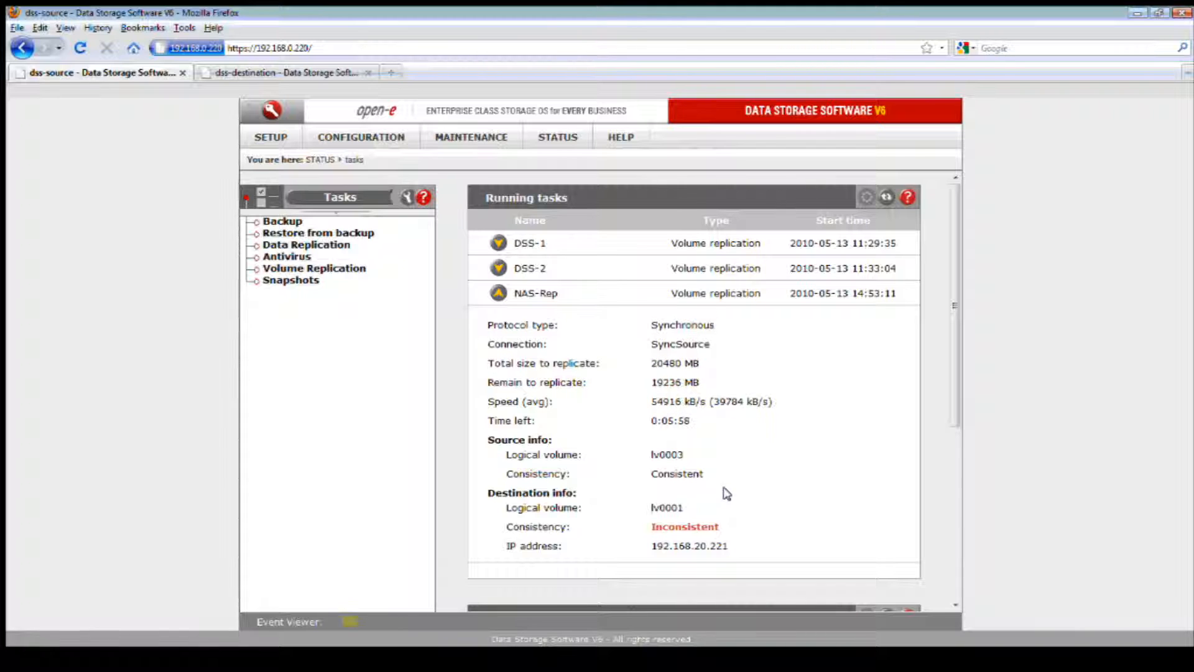
{"action": "left_click_drag", "start_coordinate": [718, 526], "coordinate": [648, 526]}
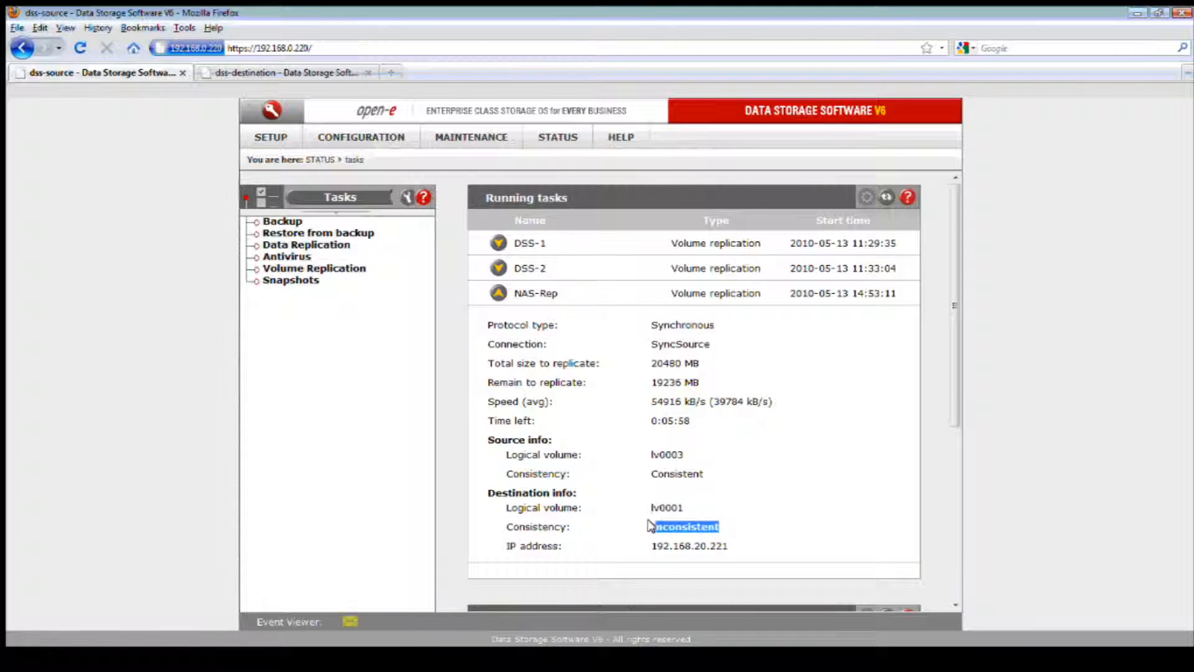
{"action": "left_click_drag", "start_coordinate": [703, 474], "coordinate": [647, 474]}
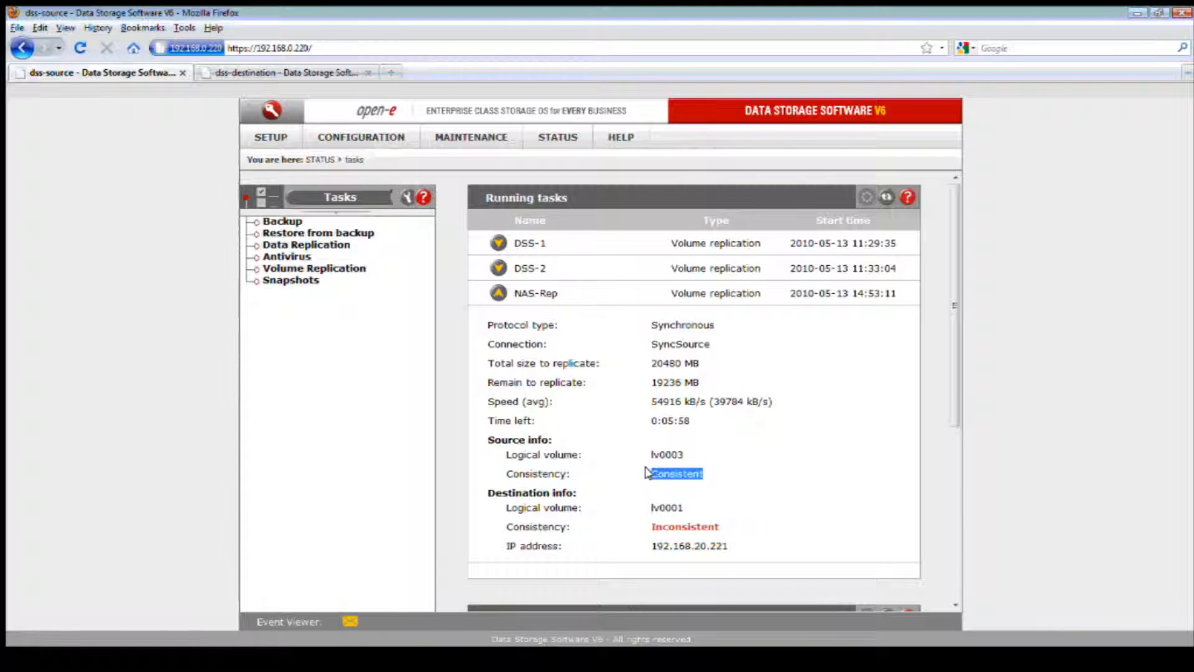
{"action": "left_click", "coordinate": [744, 485]}
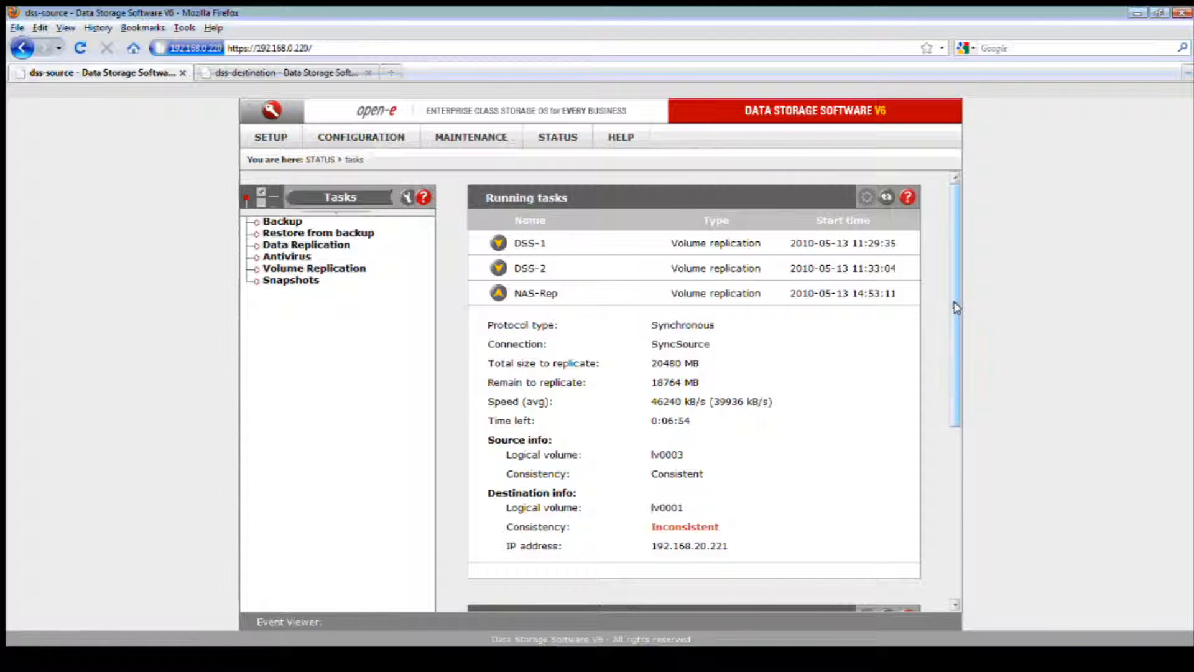
{"action": "left_click", "coordinate": [497, 292]}
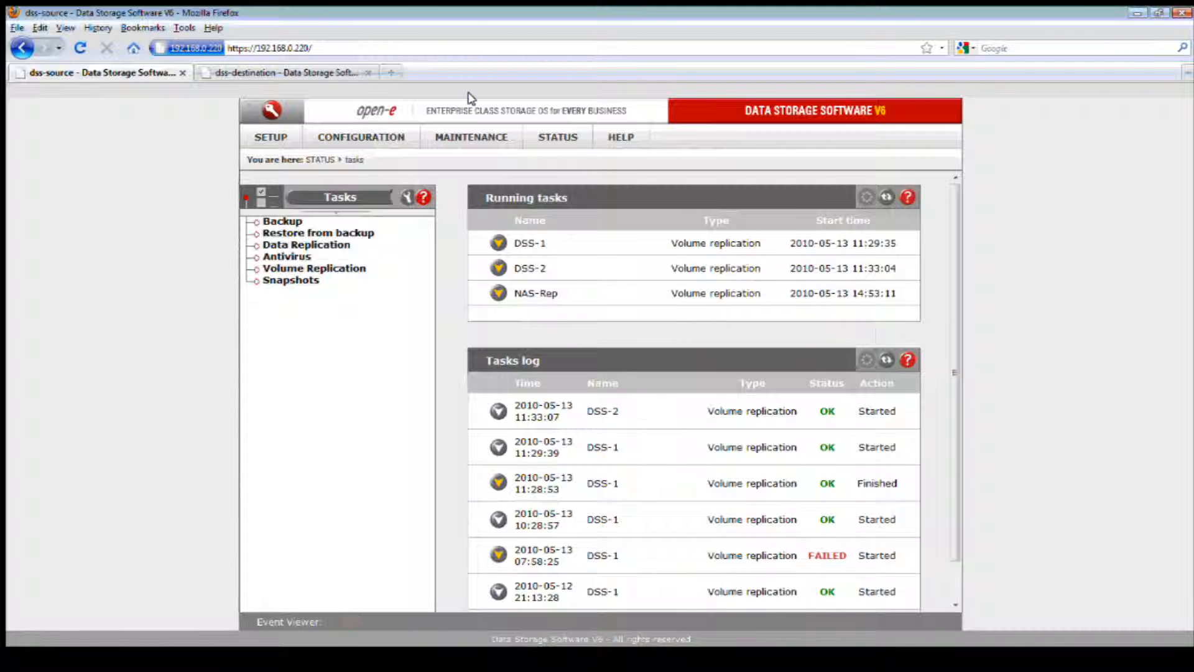
Open the Open-E website in a new tab and go to the How-To Resources in its library
{"action": "left_click", "coordinate": [387, 73]}
{"action": "left_click", "coordinate": [133, 48]}
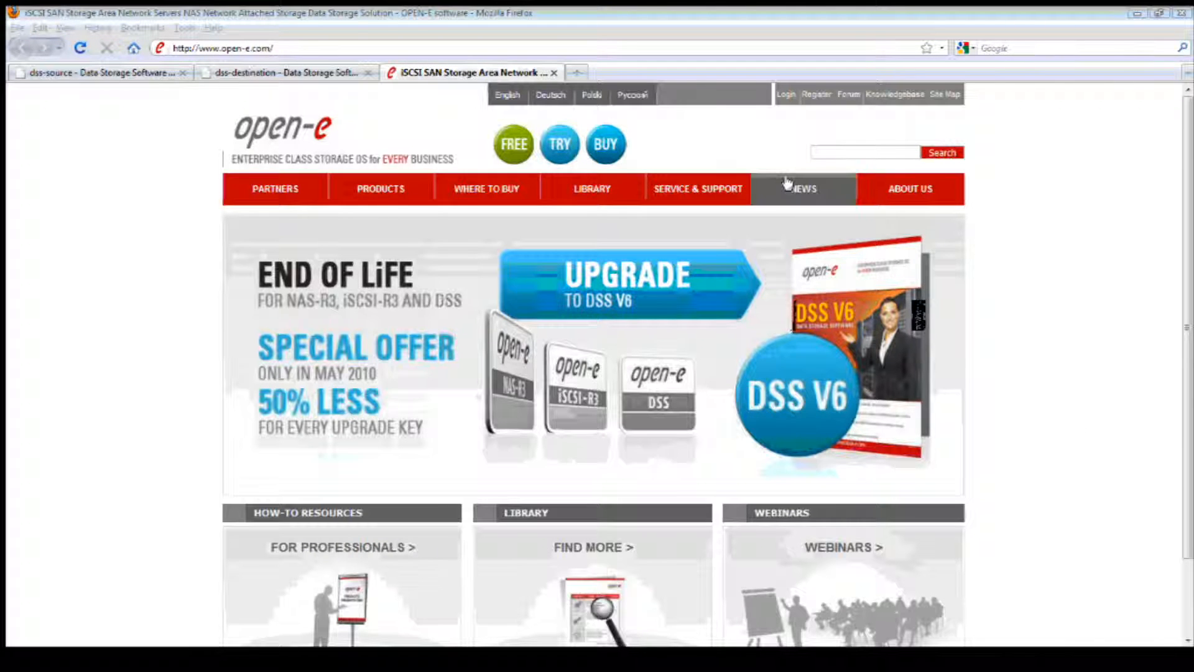
{"action": "left_click", "coordinate": [599, 189]}
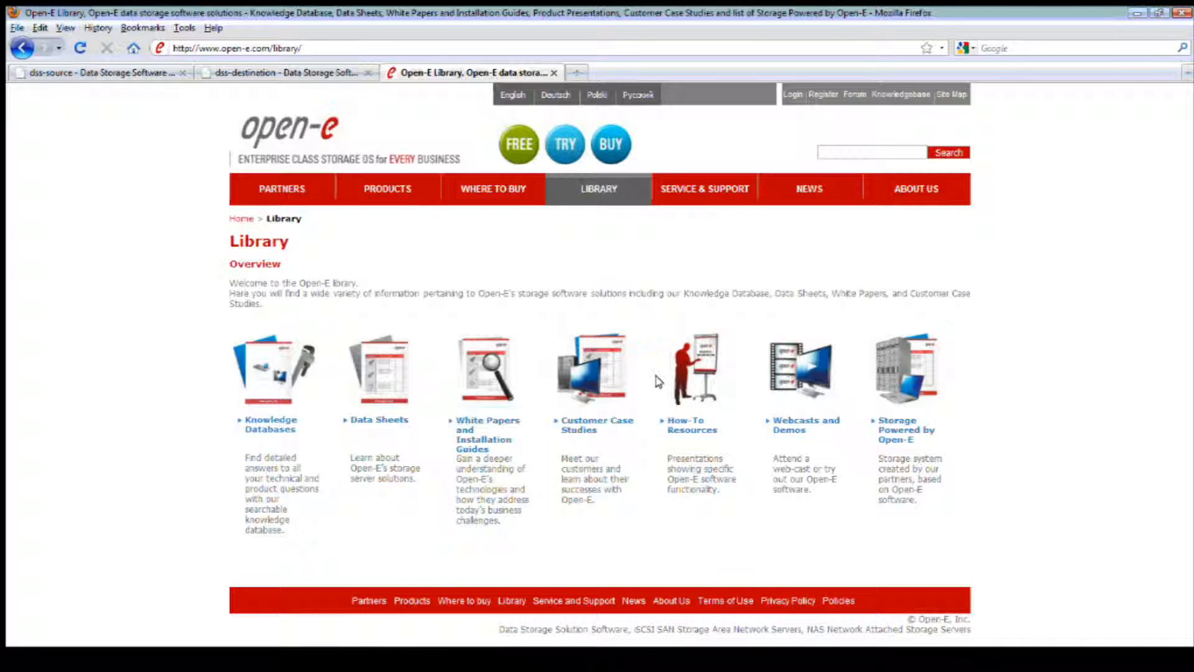
{"action": "left_click", "coordinate": [689, 374]}
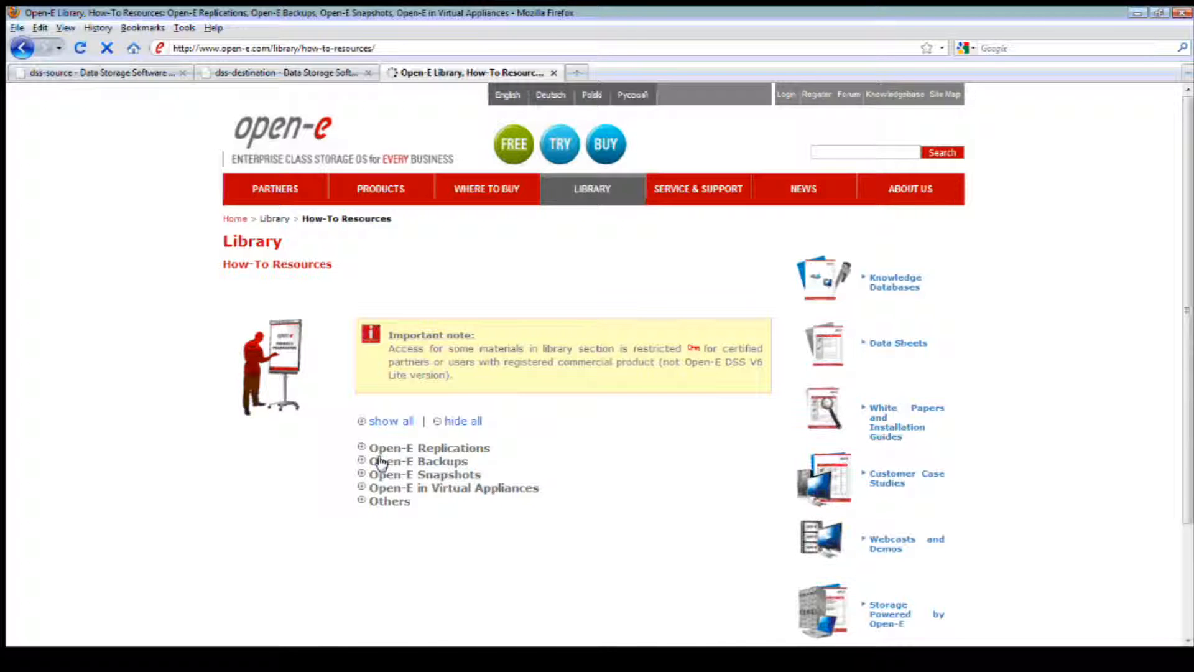
Expand the Open-E Replications resources and log in to the site from a restricted document with the prefilled account credentials
{"action": "scroll", "coordinate": [376, 463], "scroll_direction": "down", "scroll_amount": 1}
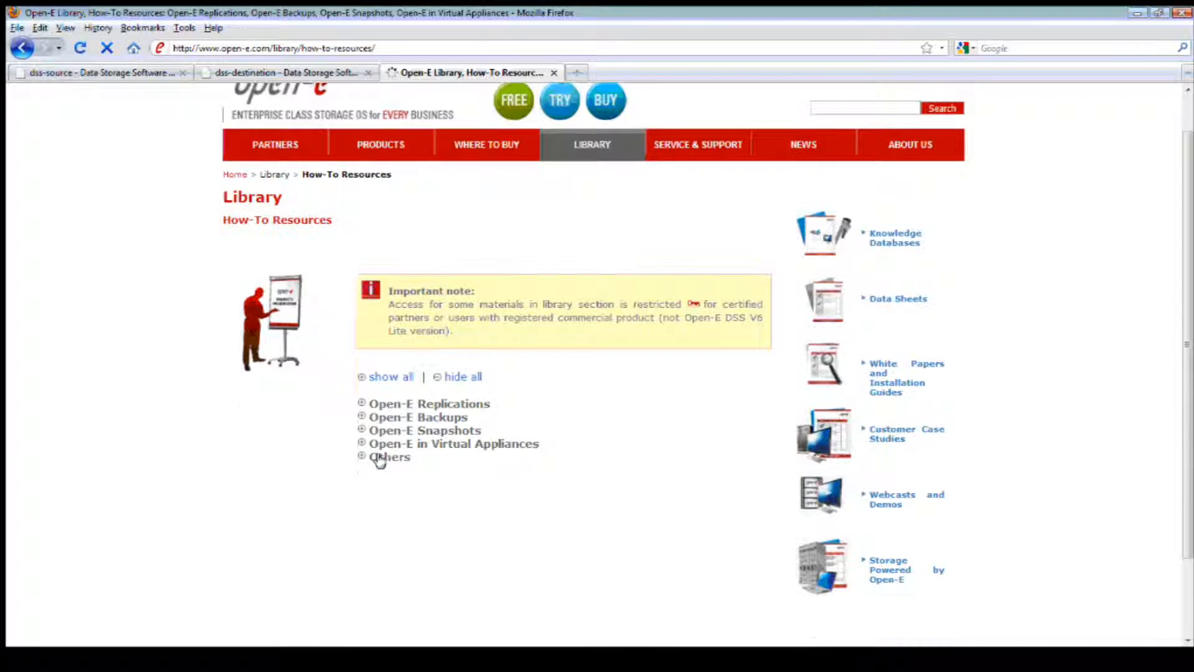
{"action": "left_click", "coordinate": [362, 404]}
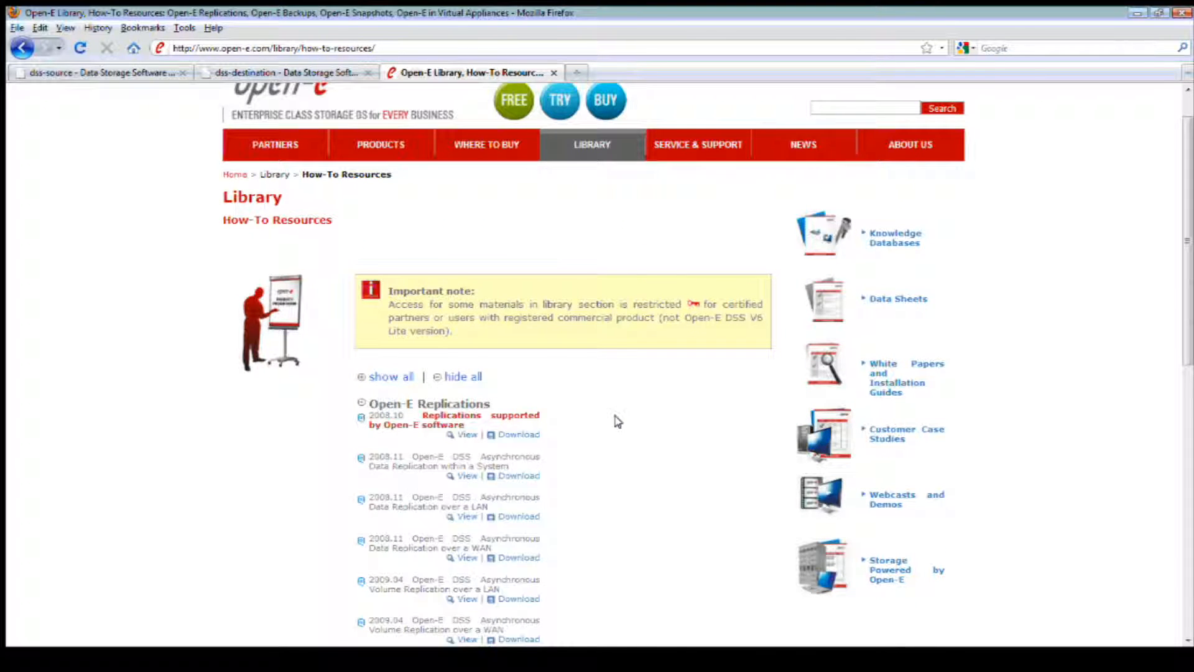
{"action": "scroll", "coordinate": [616, 422], "scroll_direction": "down", "scroll_amount": 8}
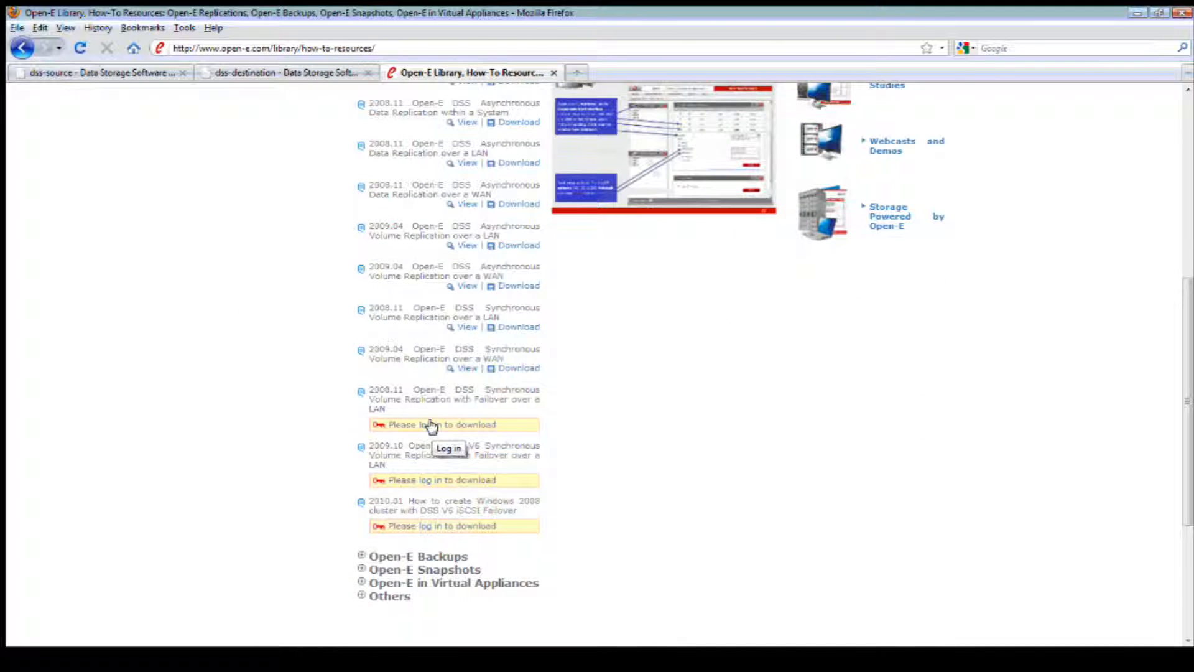
{"action": "left_click", "coordinate": [431, 425]}
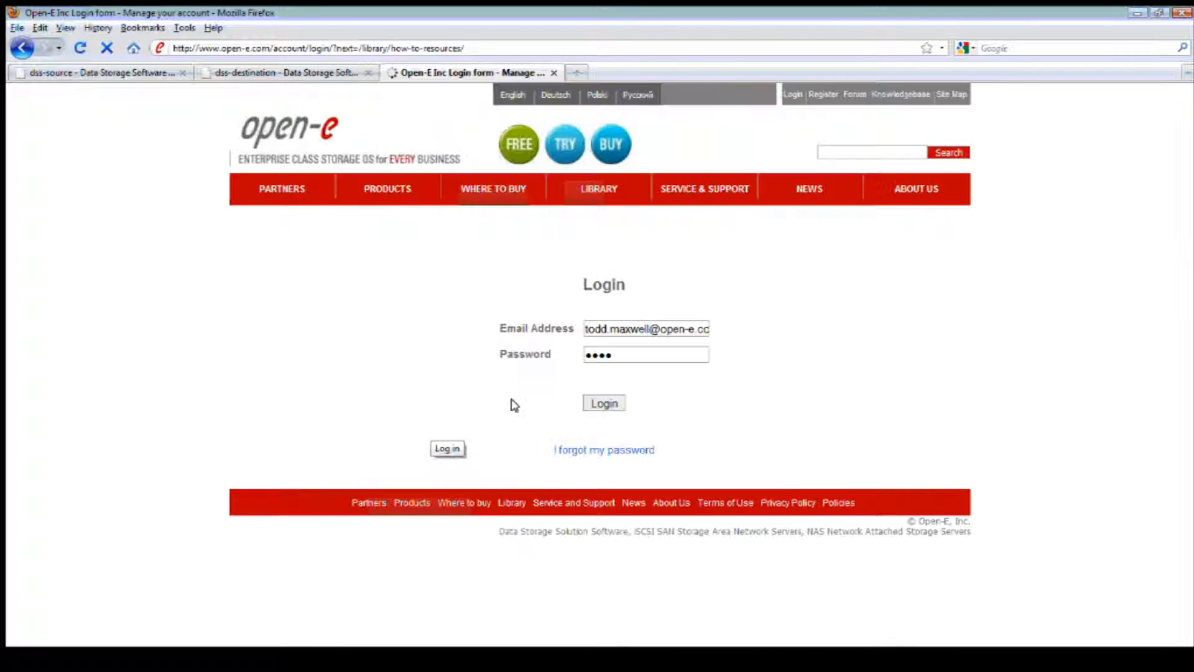
{"action": "left_click", "coordinate": [600, 403]}
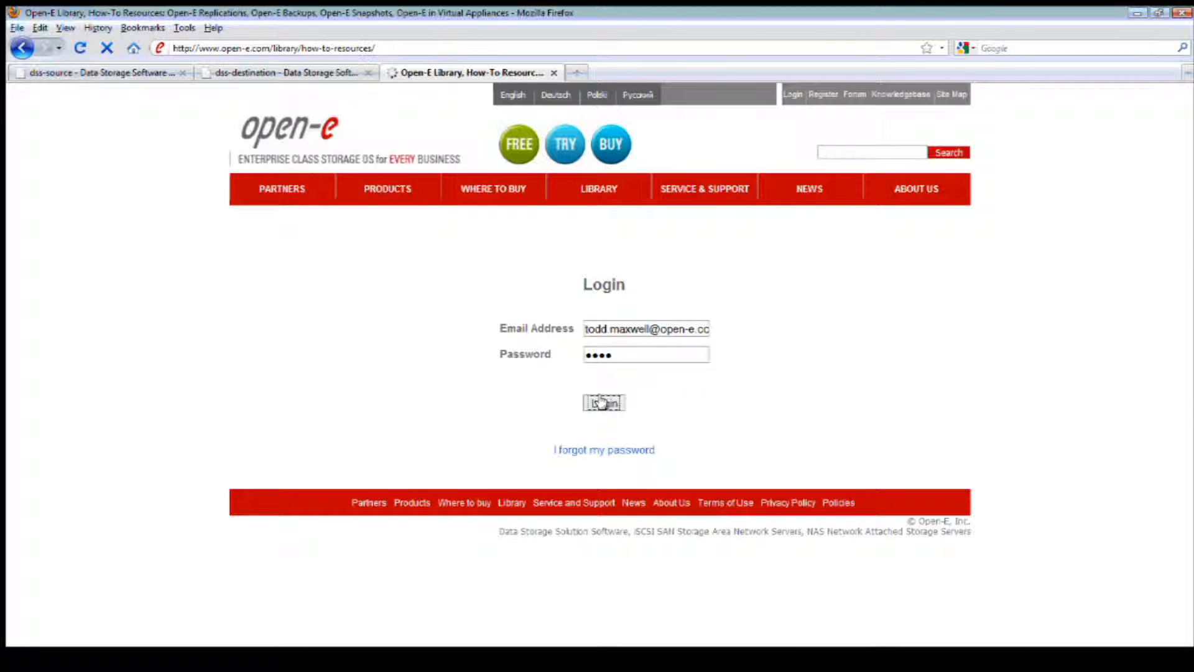
Expand Open-E Replications again and highlight the title 2009.10 Open-E DSS V6 Synchronous Volume Replication with Failover over a LAN
{"action": "left_click", "coordinate": [362, 352]}
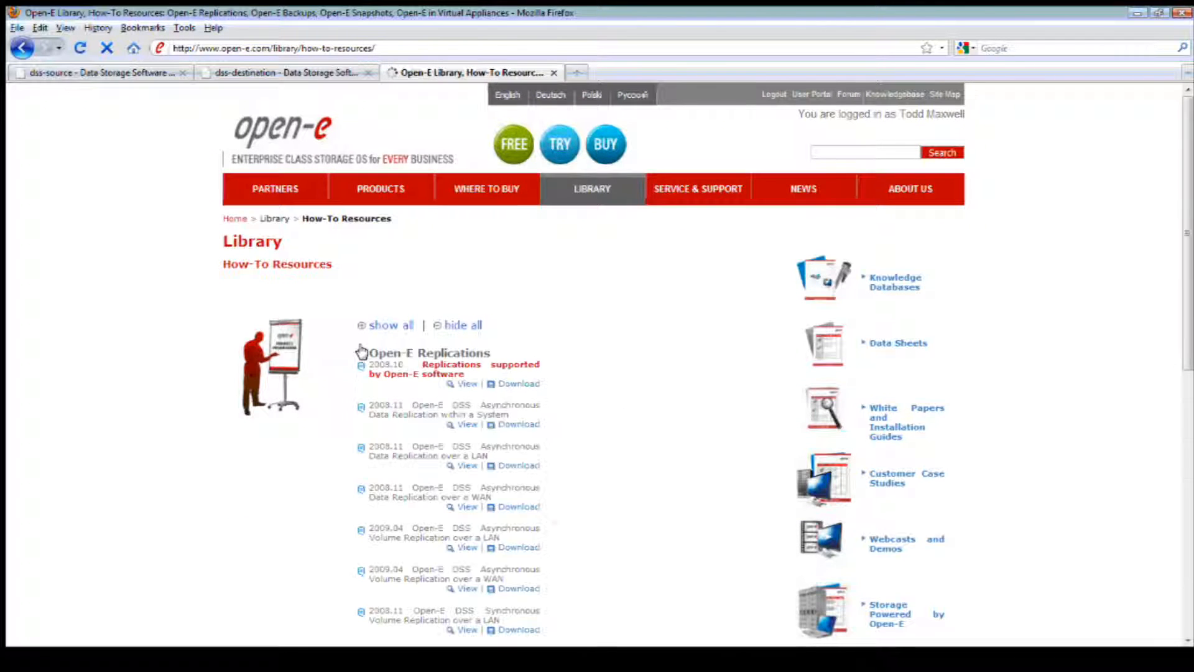
{"action": "scroll", "coordinate": [701, 423], "scroll_direction": "down", "scroll_amount": 2}
{"action": "scroll", "coordinate": [702, 423], "scroll_direction": "down", "scroll_amount": 5}
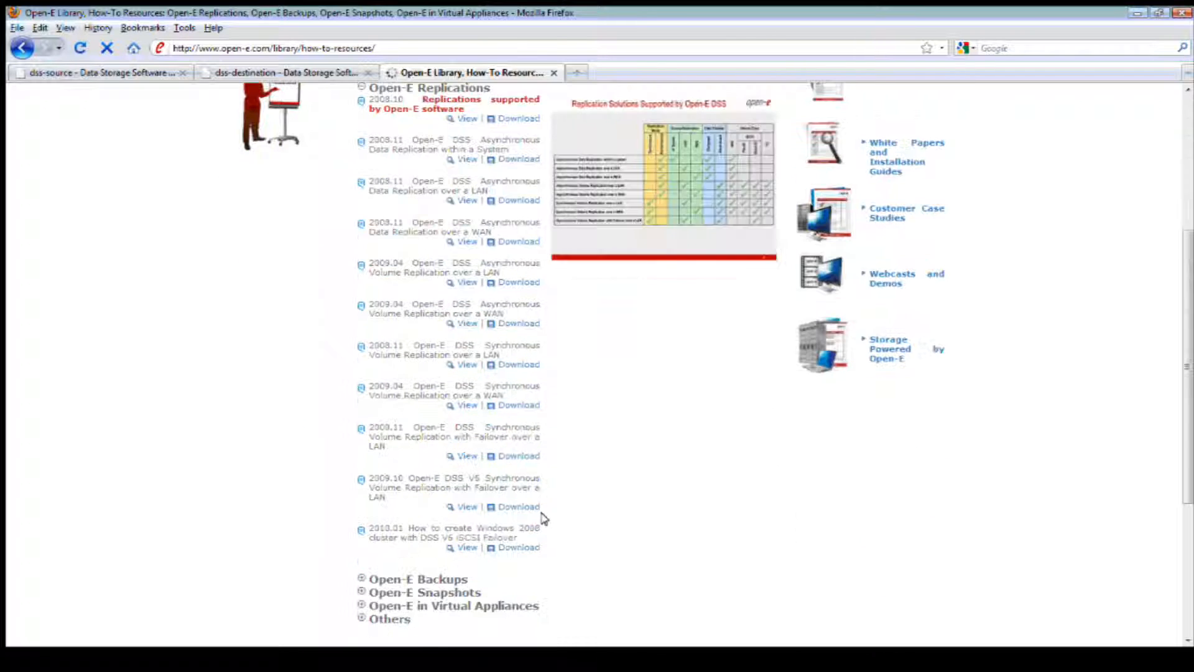
{"action": "scroll", "coordinate": [594, 528], "scroll_direction": "down", "scroll_amount": 1}
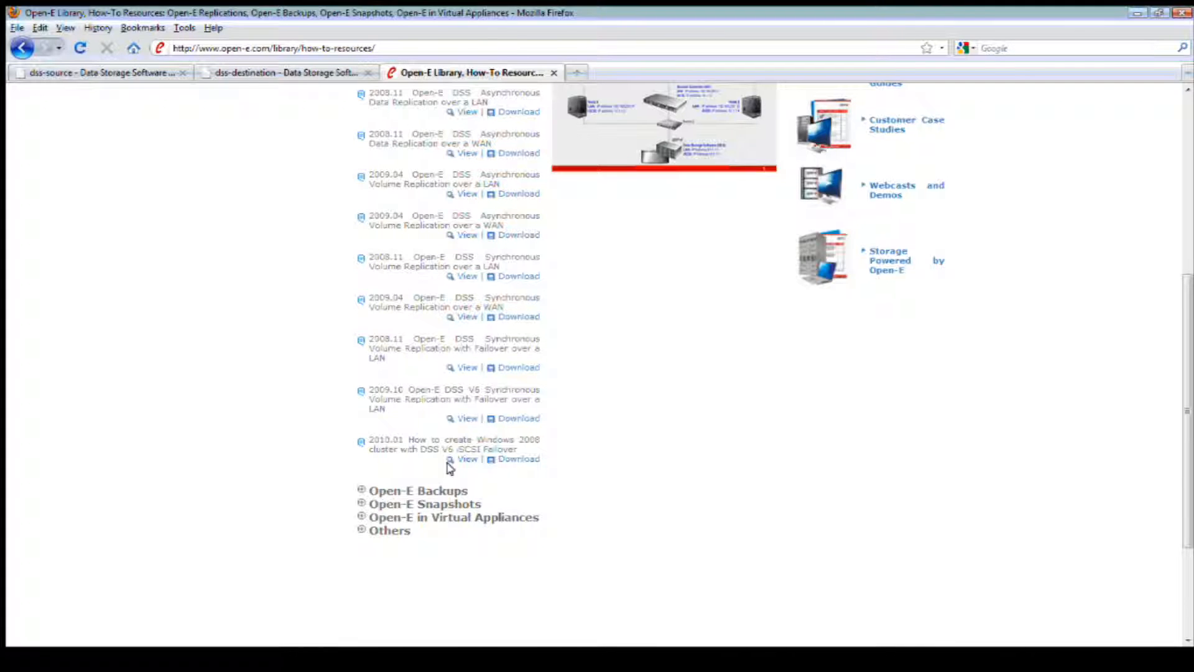
{"action": "left_click_drag", "start_coordinate": [369, 388], "coordinate": [391, 408]}
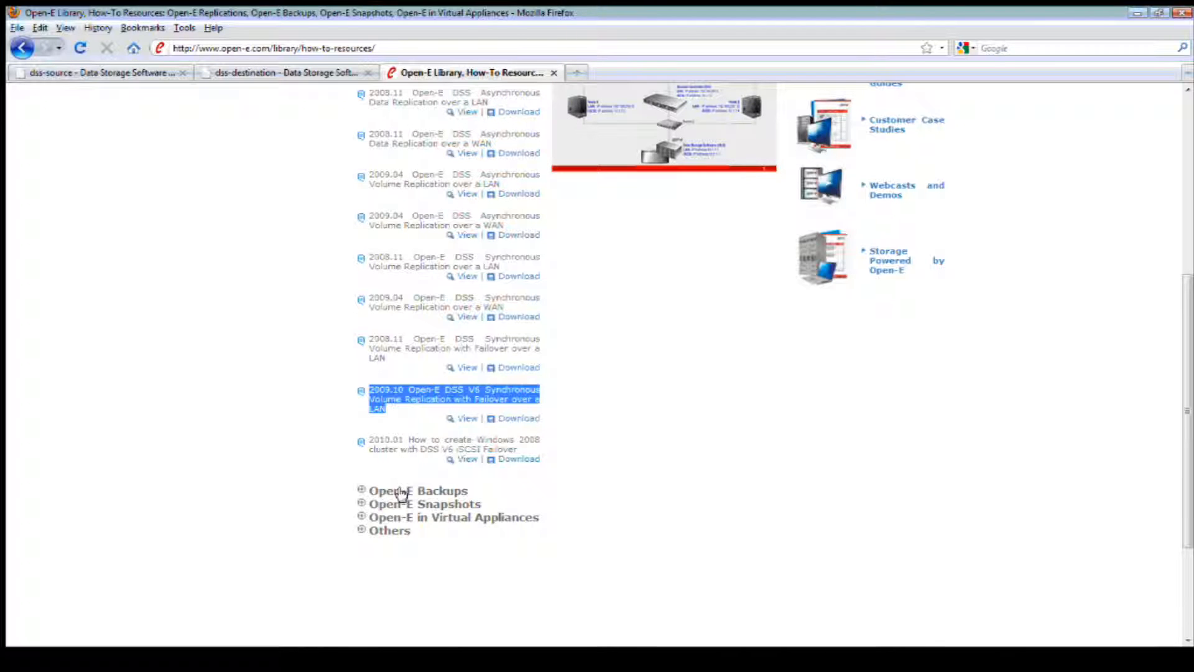
Expand the Others category of the How-To Resources and look through its documents
{"action": "left_click", "coordinate": [362, 530]}
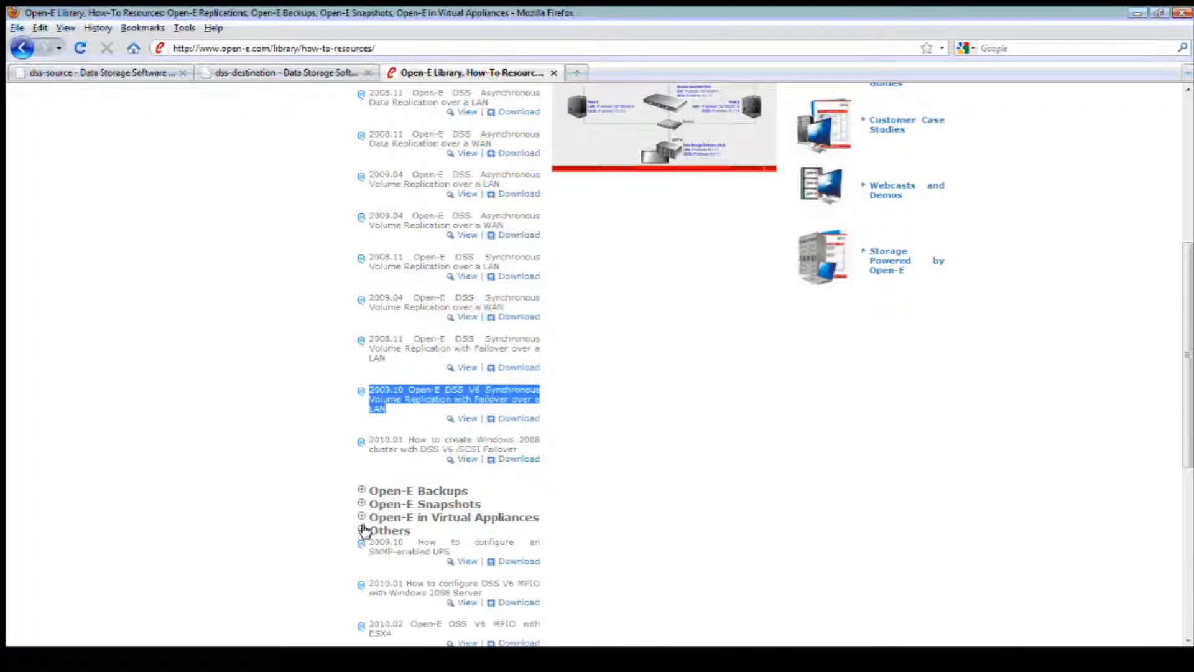
{"action": "scroll", "coordinate": [575, 525], "scroll_direction": "down", "scroll_amount": 4}
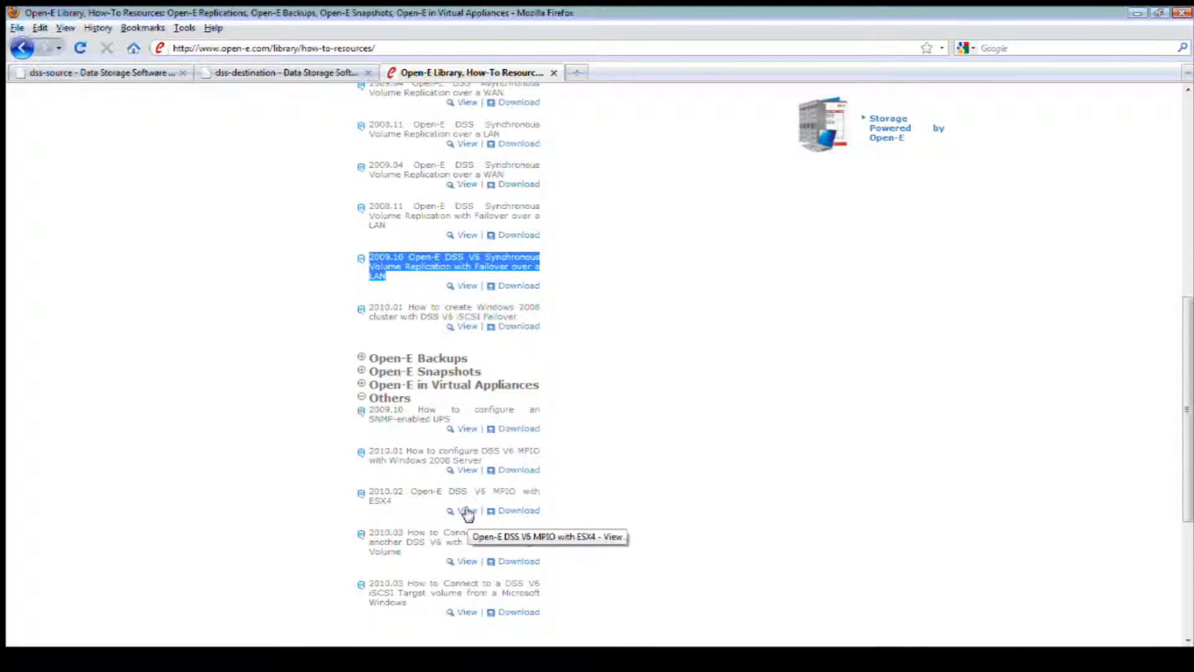
{"action": "scroll", "coordinate": [608, 500], "scroll_direction": "up", "scroll_amount": 5}
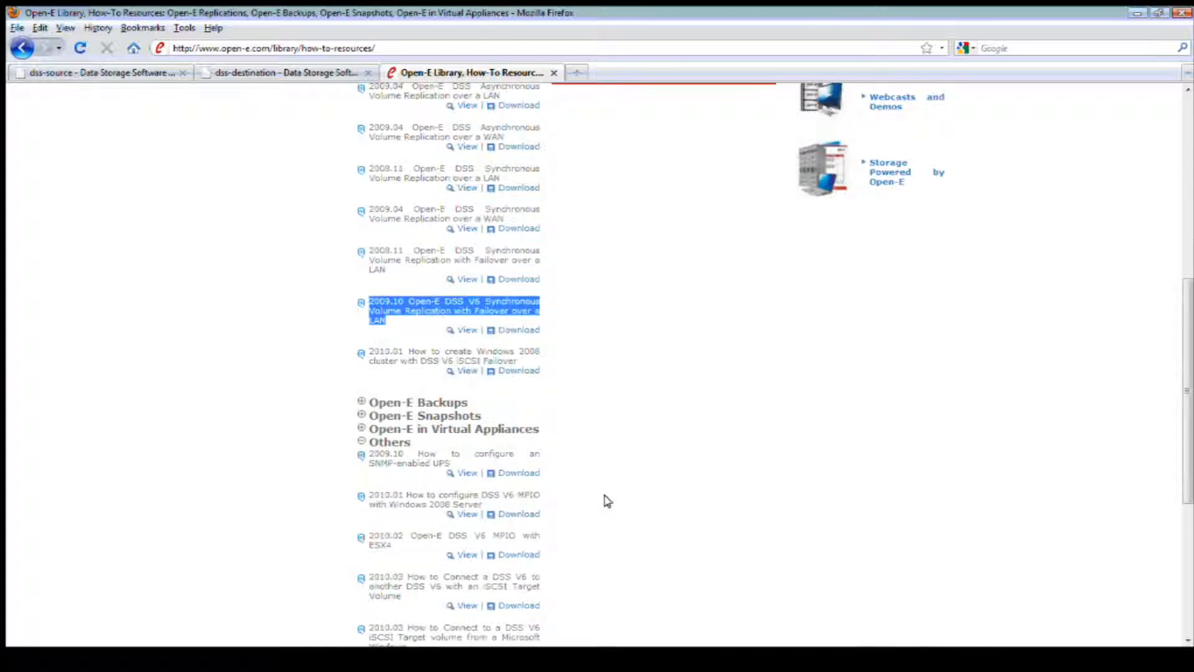
Search the Open-E website for nfs and look over the results
{"action": "scroll", "coordinate": [608, 501], "scroll_direction": "up", "scroll_amount": 3}
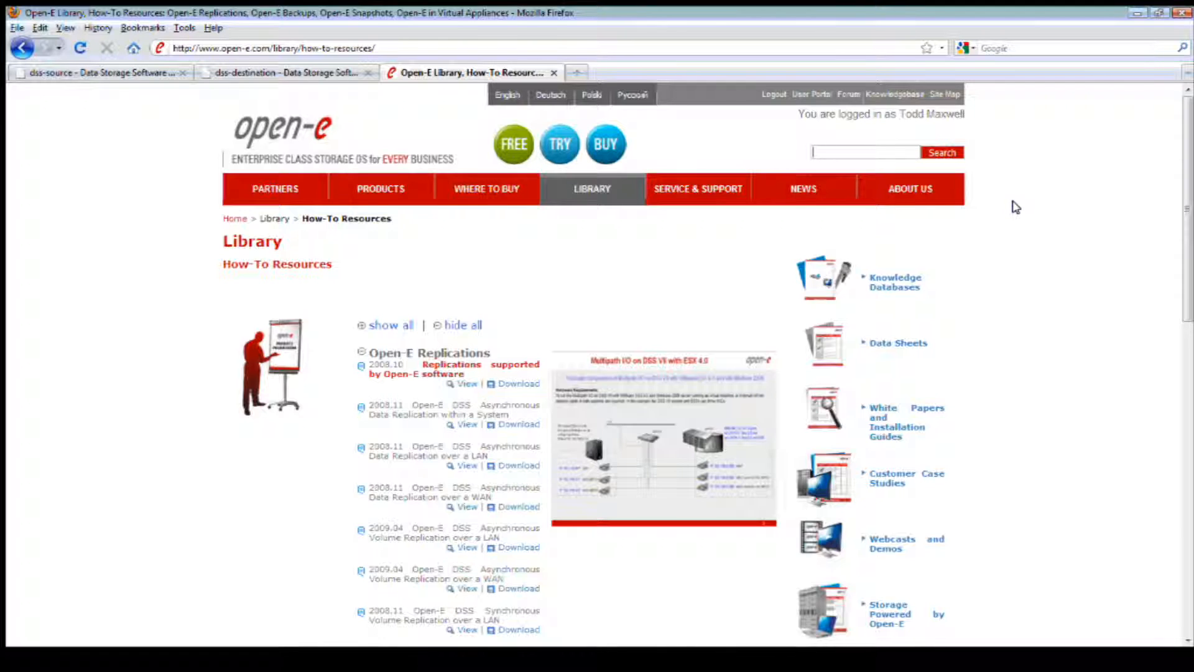
{"action": "type", "text": "nfs"}
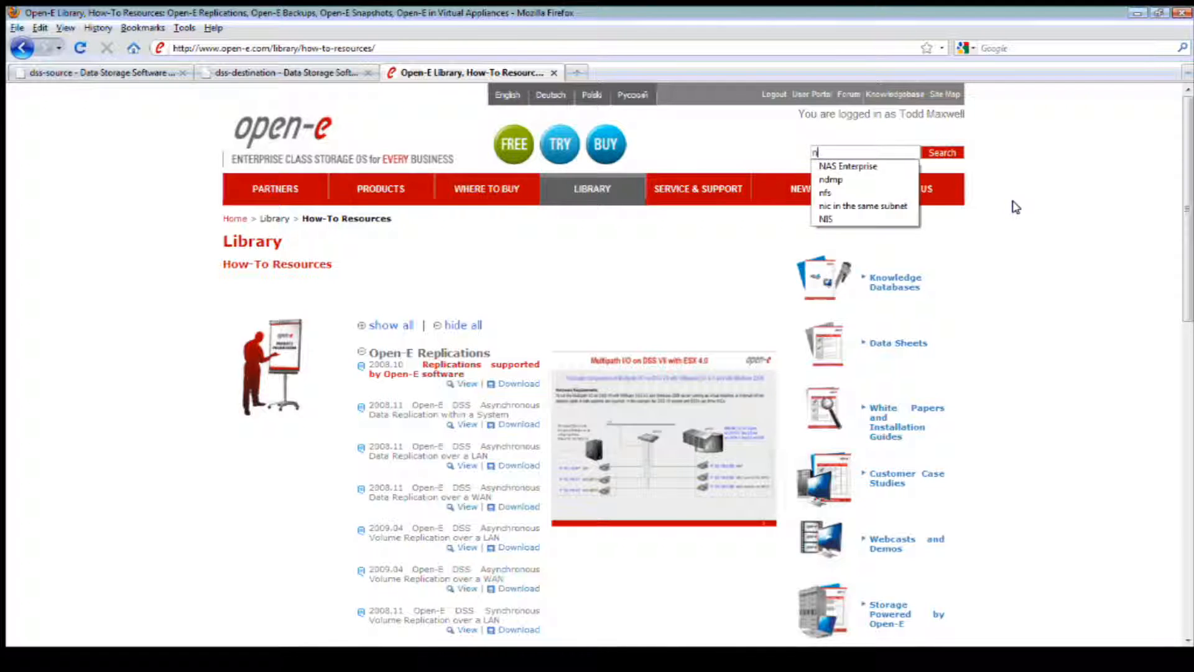
{"action": "key", "text": "Return"}
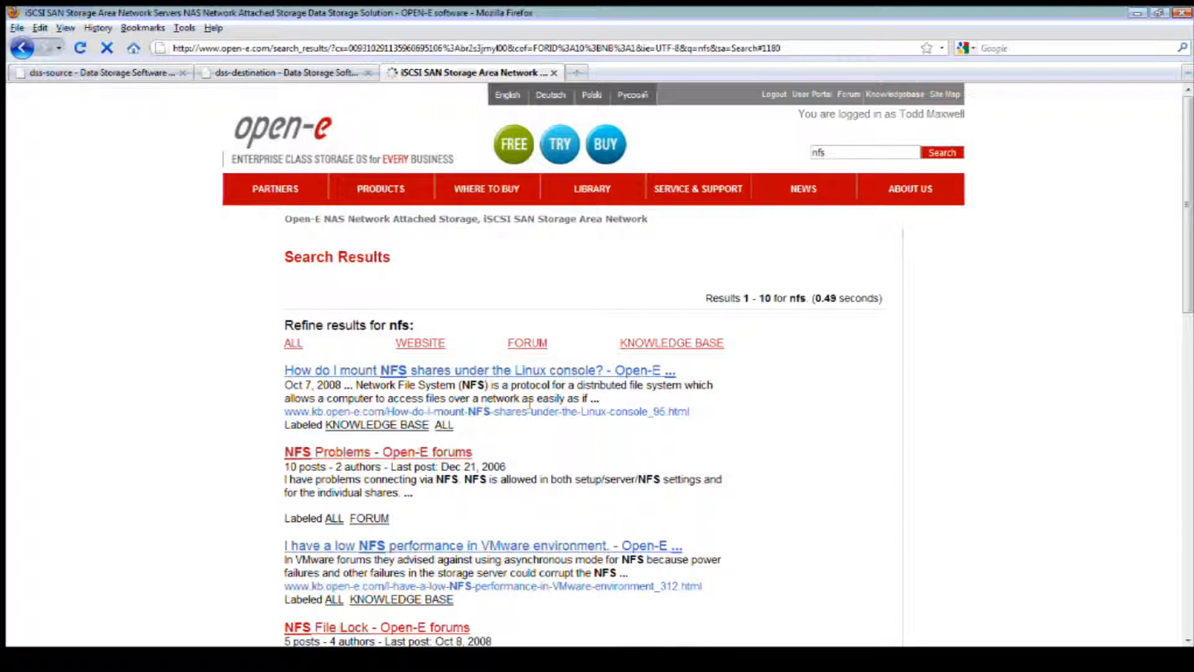
{"action": "scroll", "coordinate": [530, 404], "scroll_direction": "down", "scroll_amount": 1}
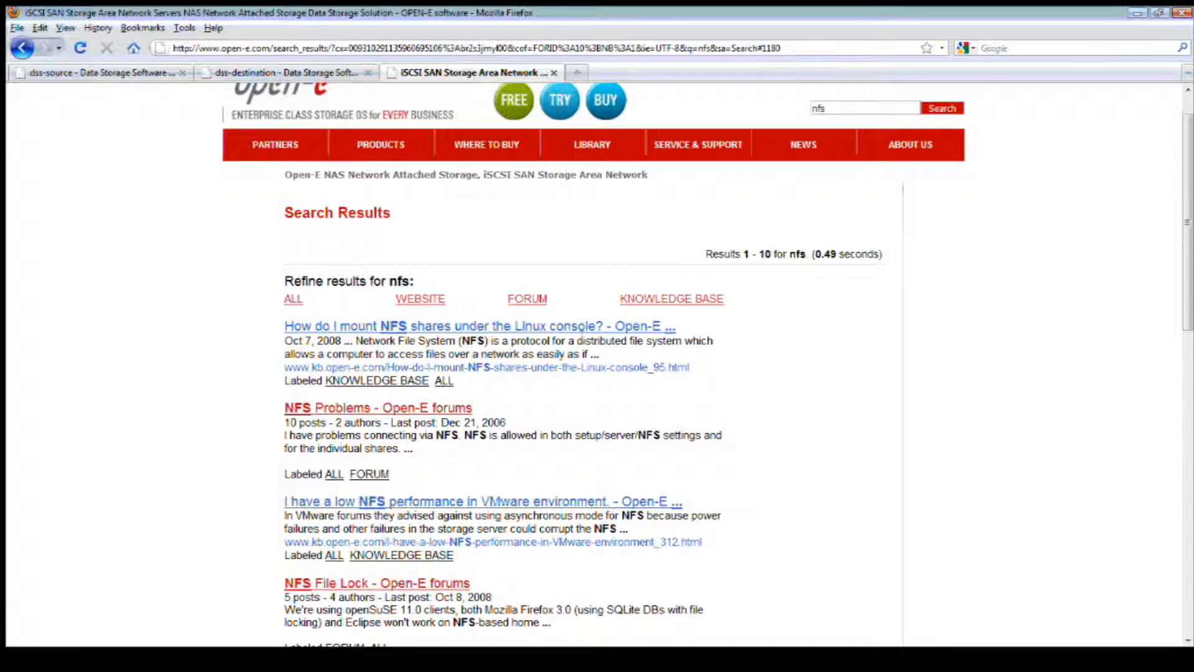
Read the knowledgebase article "How do I mount NFS shares under the Linux console?" and return to the Open-E home page
{"action": "left_click", "coordinate": [545, 329]}
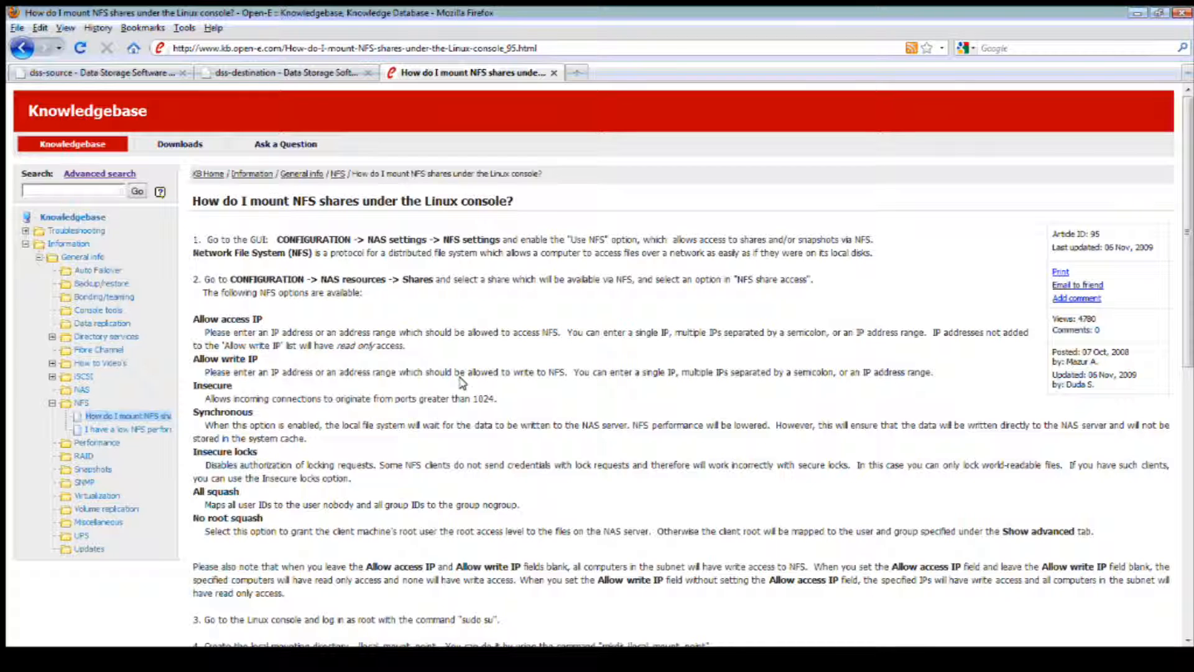
{"action": "scroll", "coordinate": [529, 406], "scroll_direction": "down", "scroll_amount": 6}
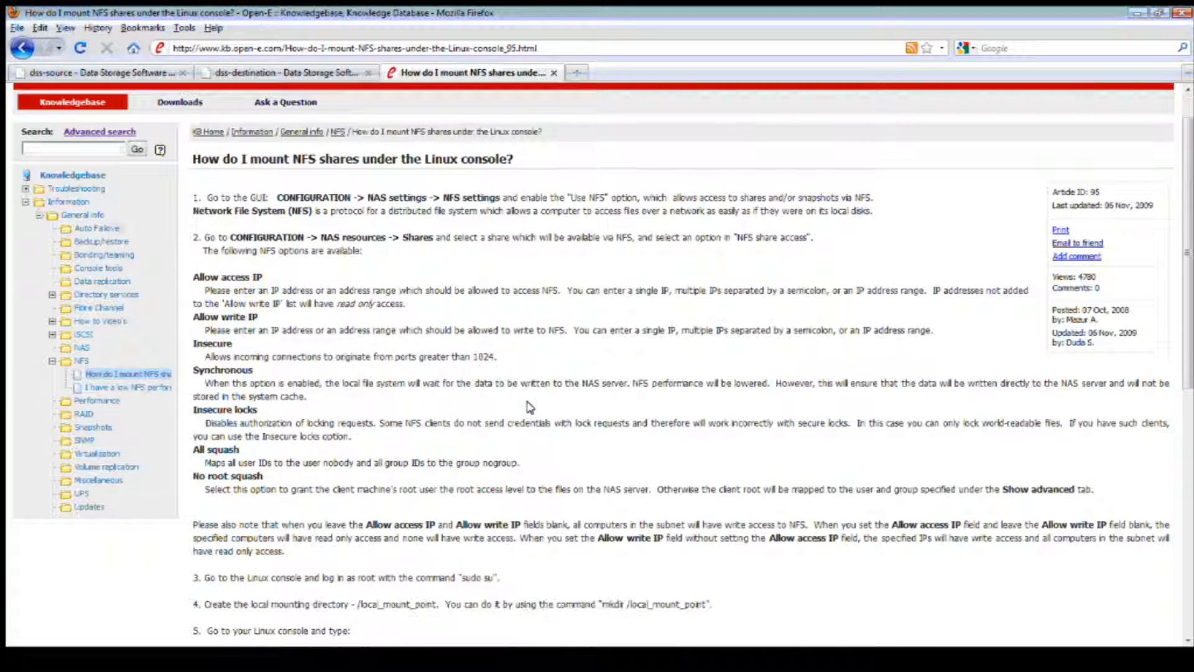
{"action": "scroll", "coordinate": [529, 408], "scroll_direction": "down", "scroll_amount": 6}
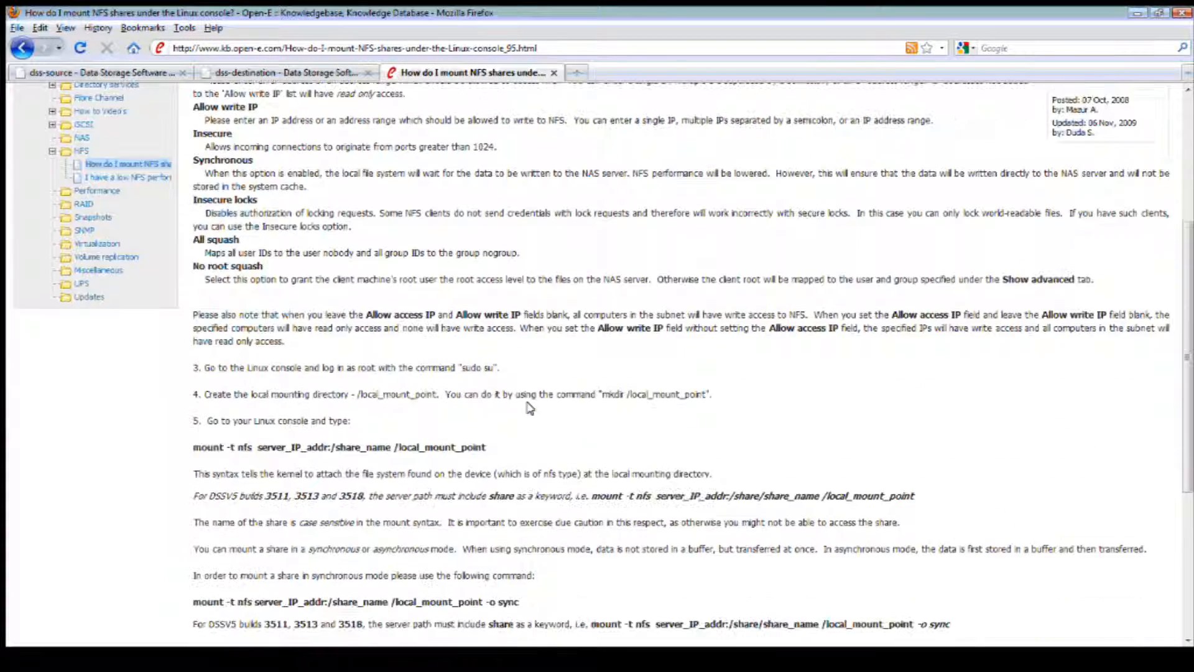
{"action": "scroll", "coordinate": [755, 433], "scroll_direction": "down", "scroll_amount": 4}
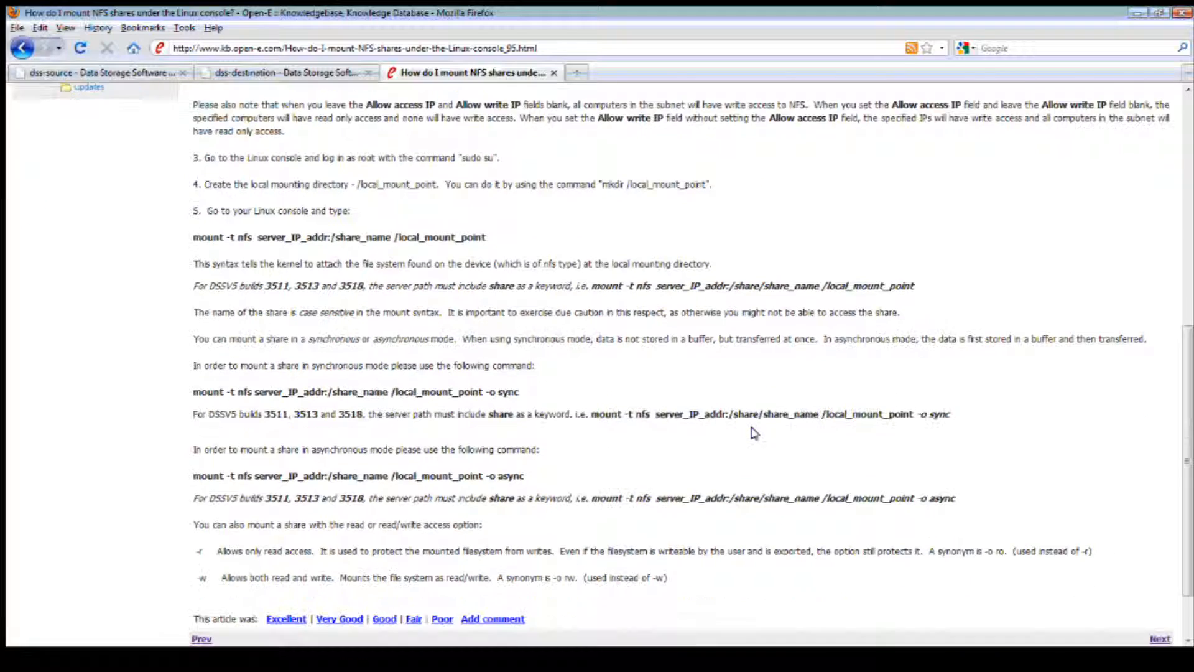
{"action": "scroll", "coordinate": [755, 433], "scroll_direction": "up", "scroll_amount": 7}
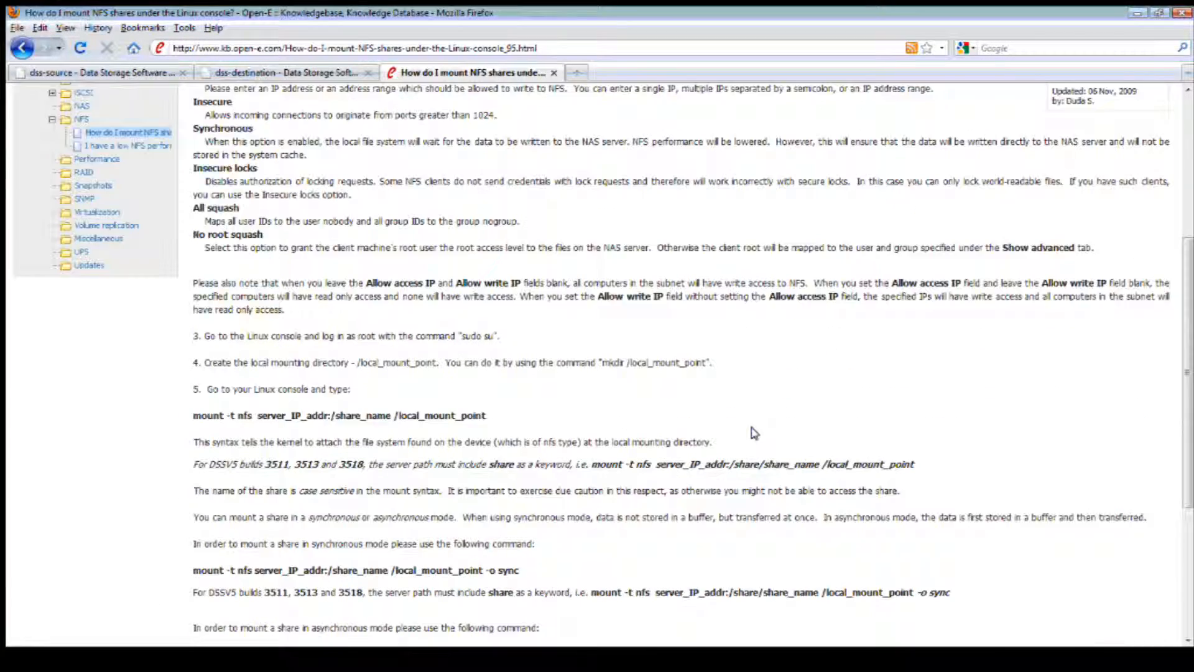
{"action": "scroll", "coordinate": [754, 433], "scroll_direction": "up", "scroll_amount": 7}
{"action": "left_click", "coordinate": [21, 47]}
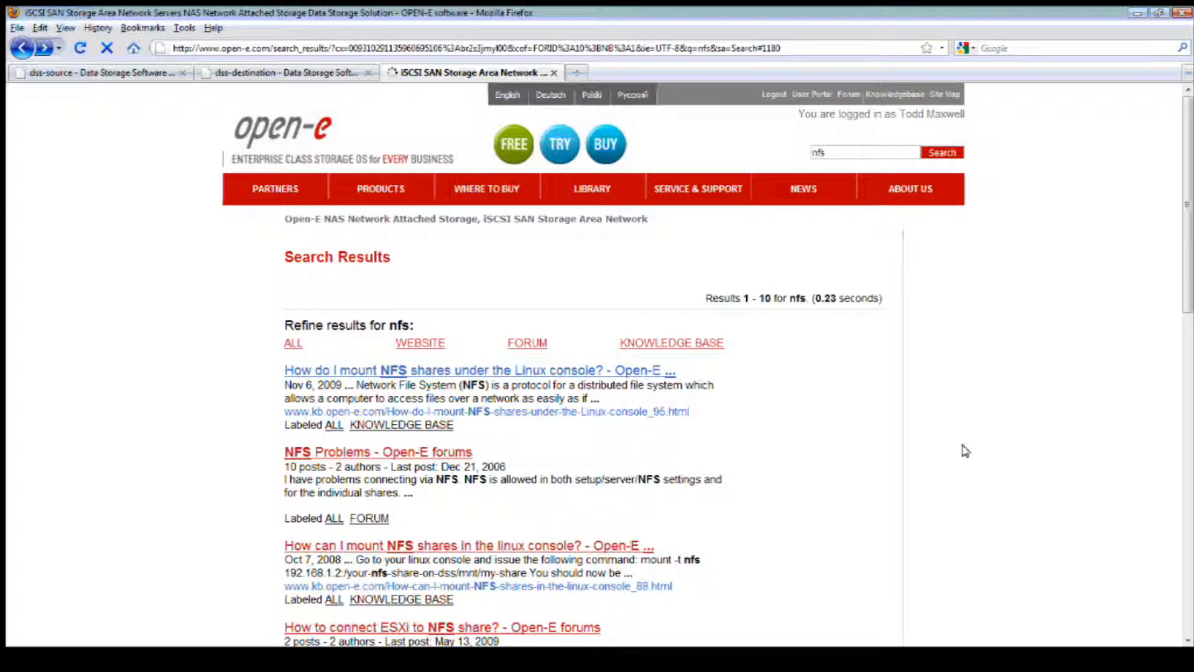
{"action": "left_click", "coordinate": [277, 128]}
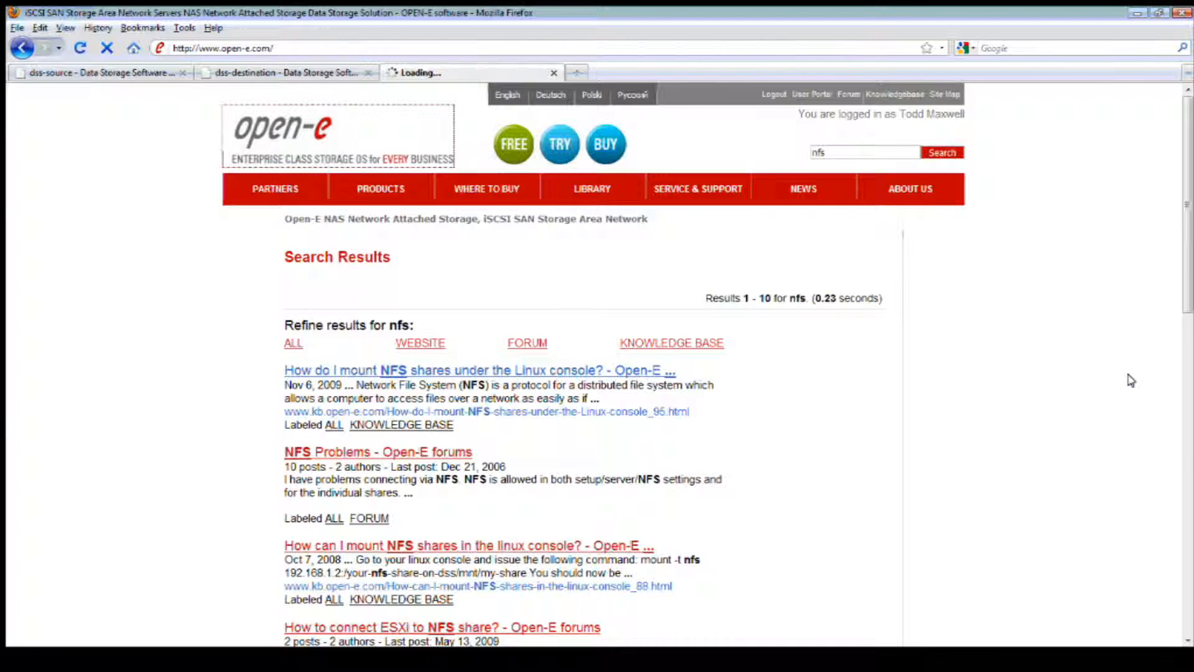